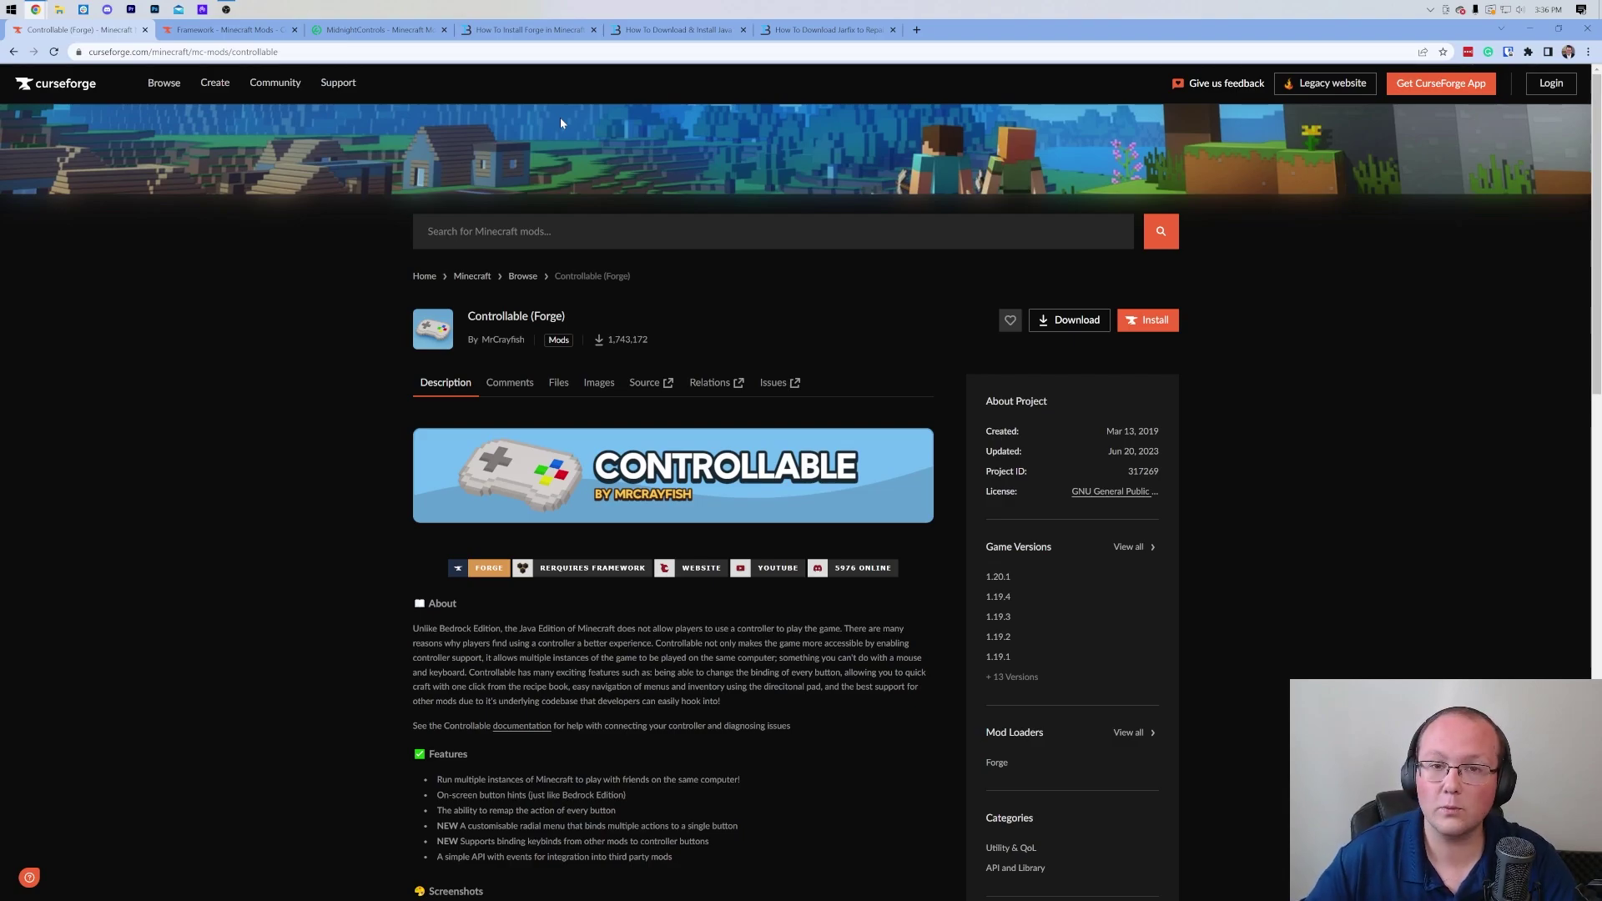
Compare the MidnightControls mod page on Modrinth with the Controllable mod page on CurseForge
{"action": "left_click", "coordinate": [376, 33]}
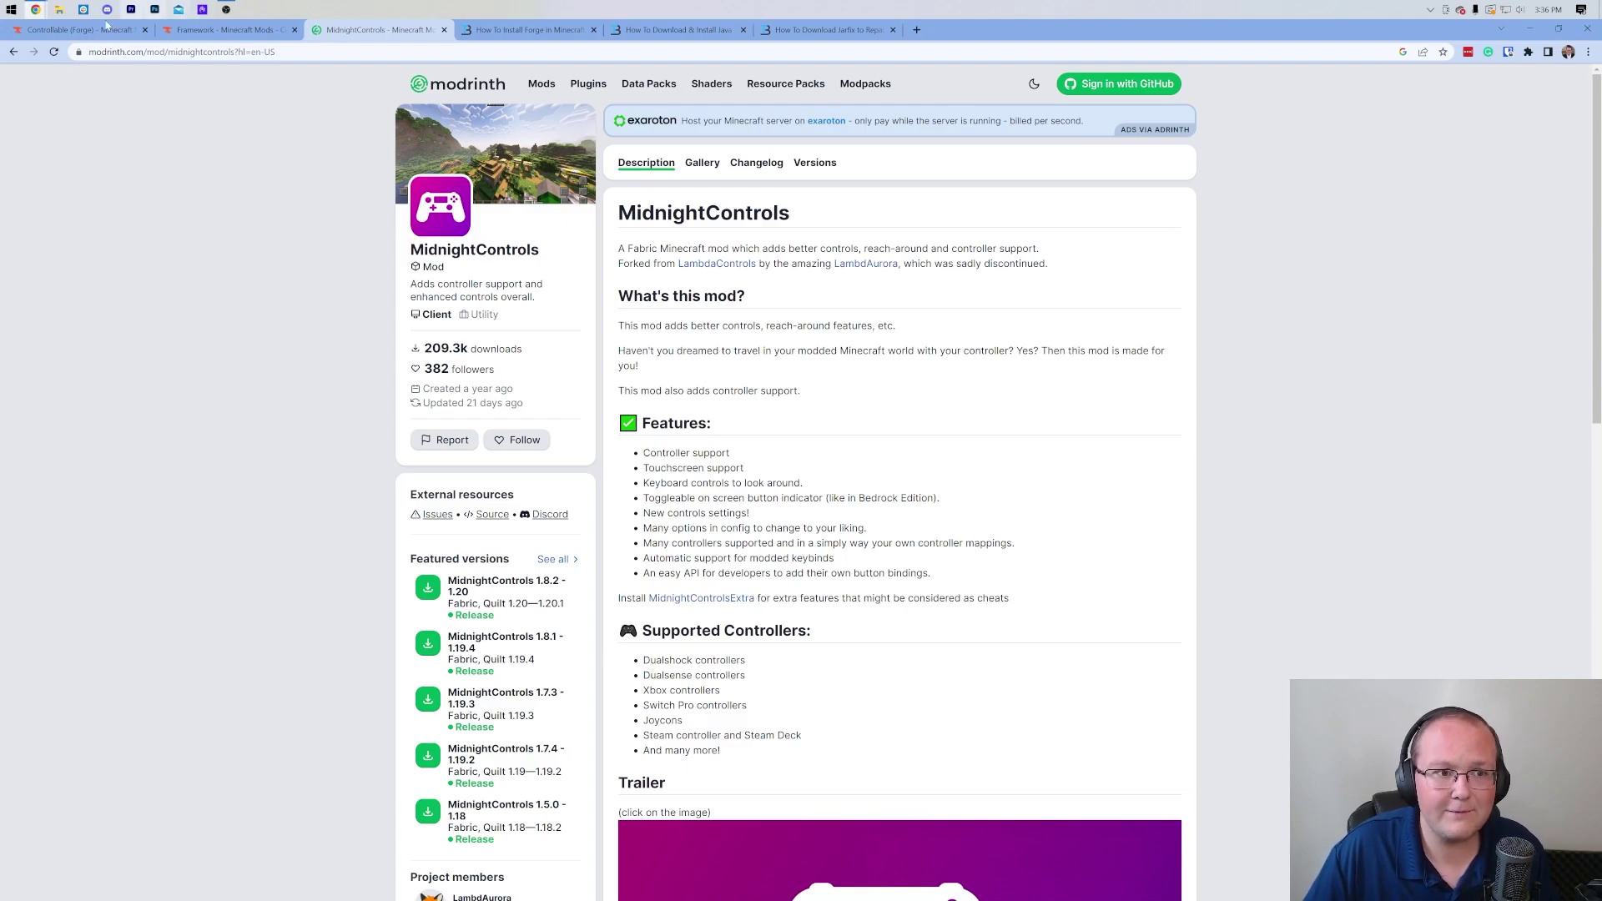
{"action": "left_click", "coordinate": [80, 29]}
{"action": "left_click", "coordinate": [376, 29]}
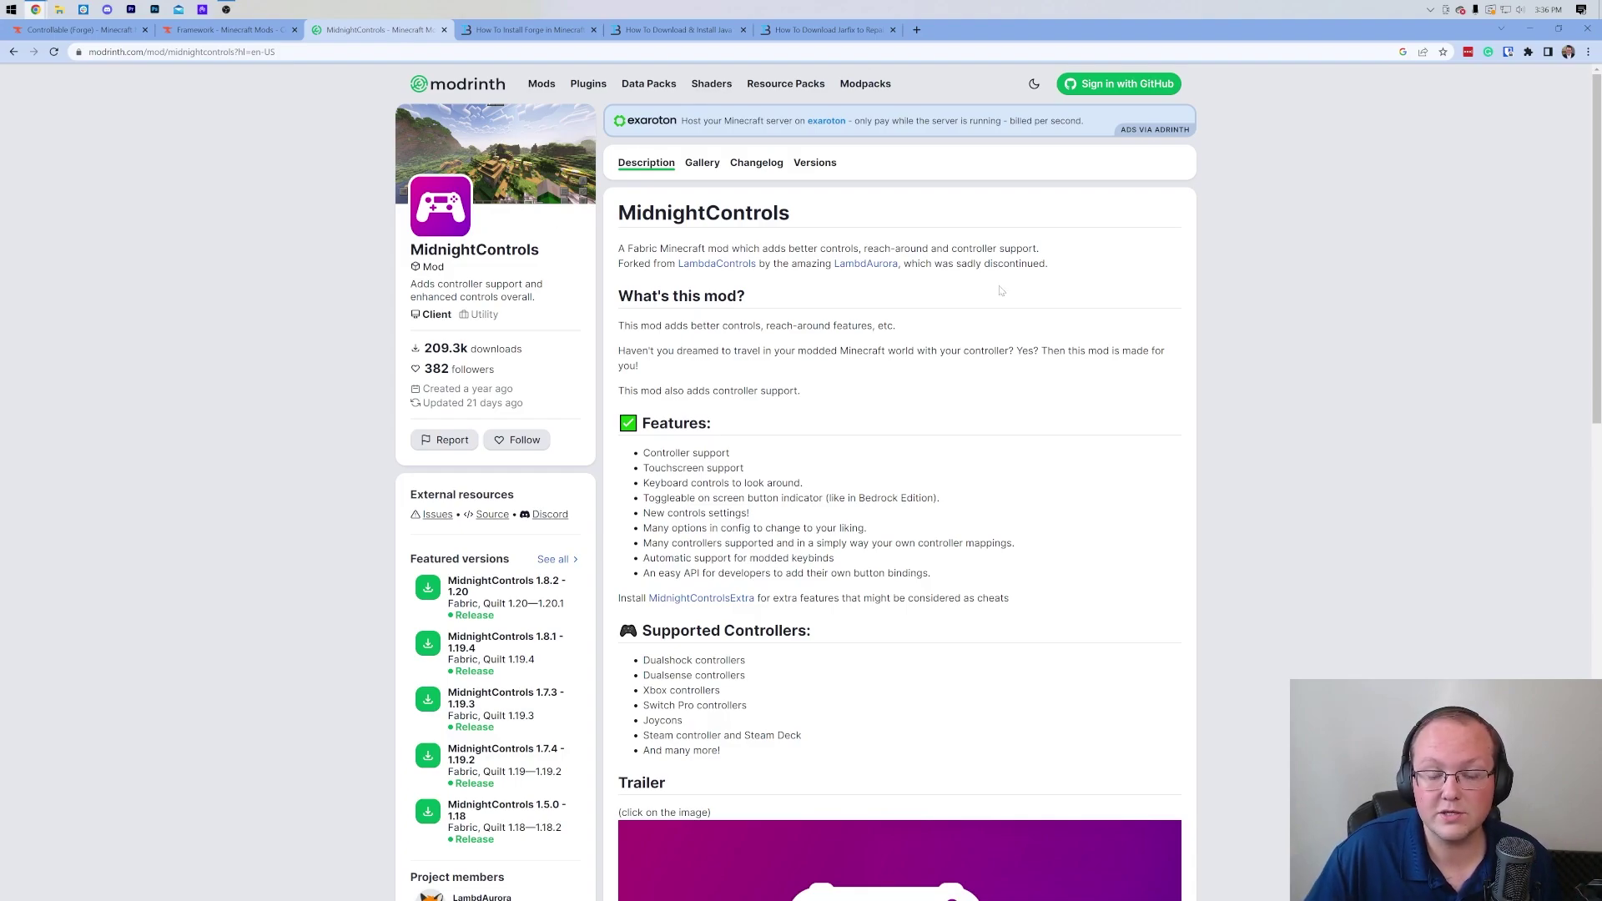
Download the Controllable 0.20.3 file for Minecraft 1.20.1 from the Controllable (Forge) page on CurseForge
{"action": "left_click", "coordinate": [33, 32]}
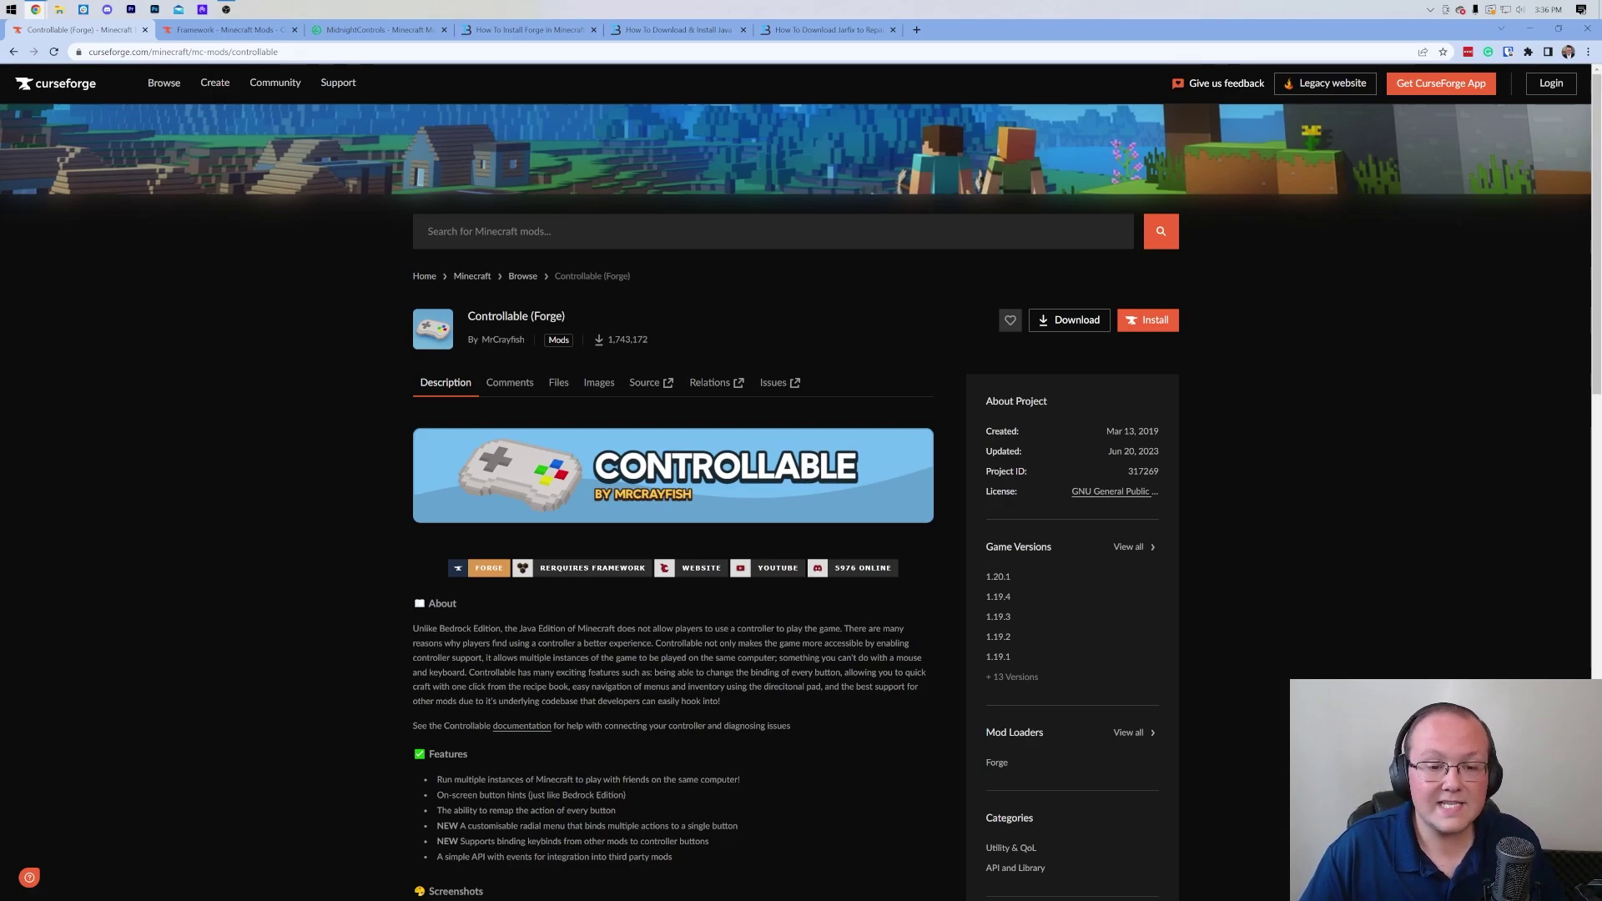
{"action": "left_click_drag", "start_coordinate": [530, 317], "coordinate": [468, 316]}
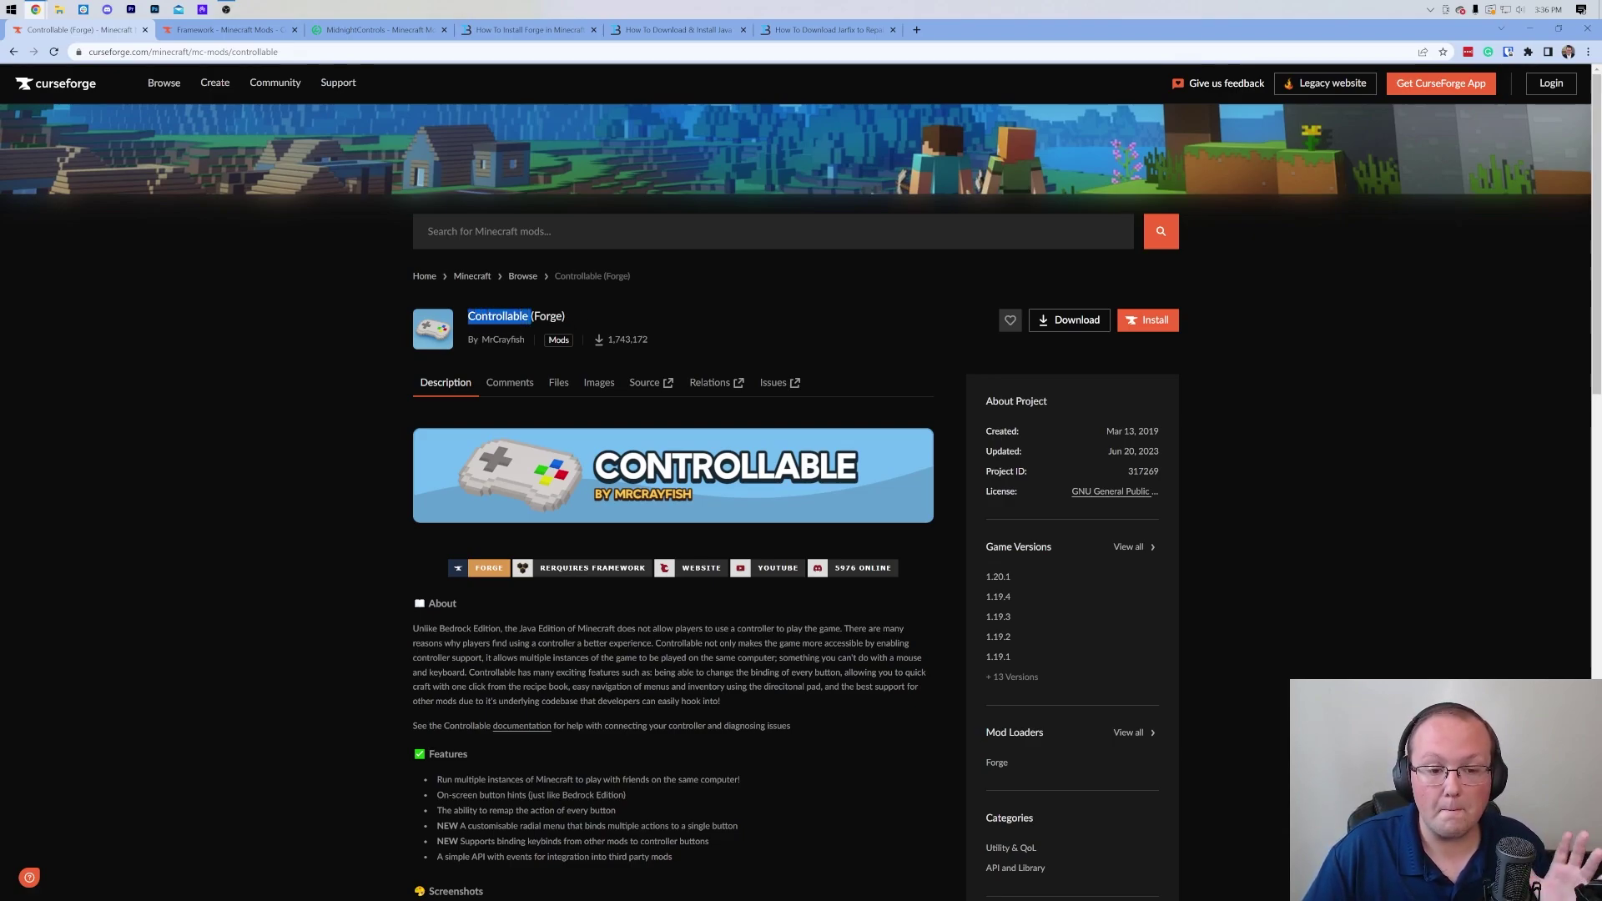
{"action": "left_click", "coordinate": [498, 309]}
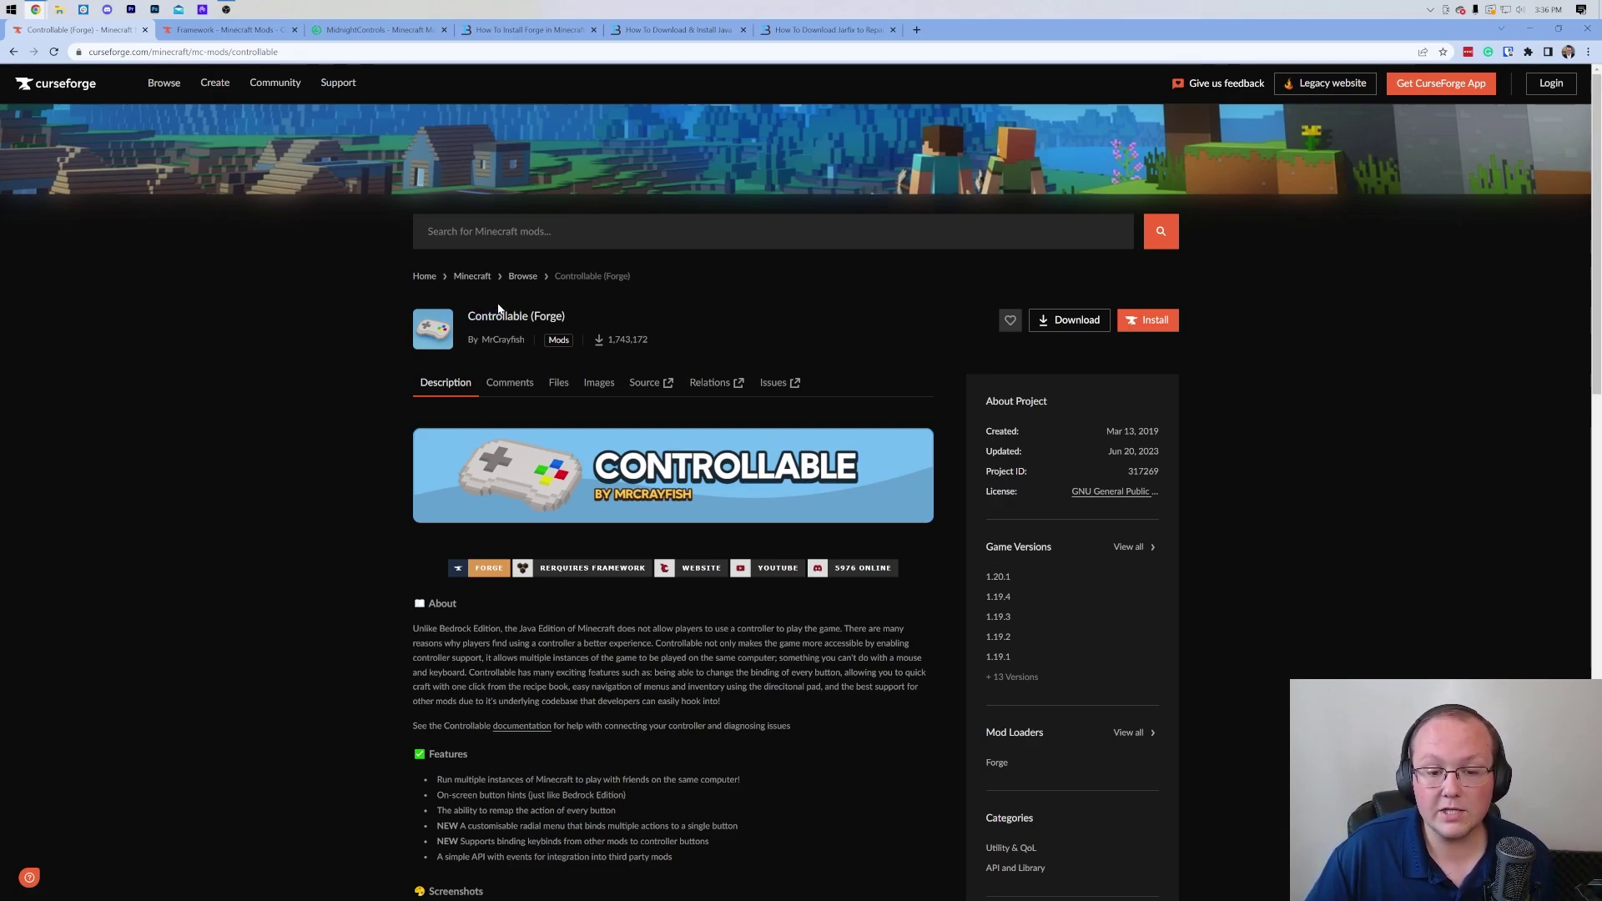
{"action": "left_click", "coordinate": [558, 384]}
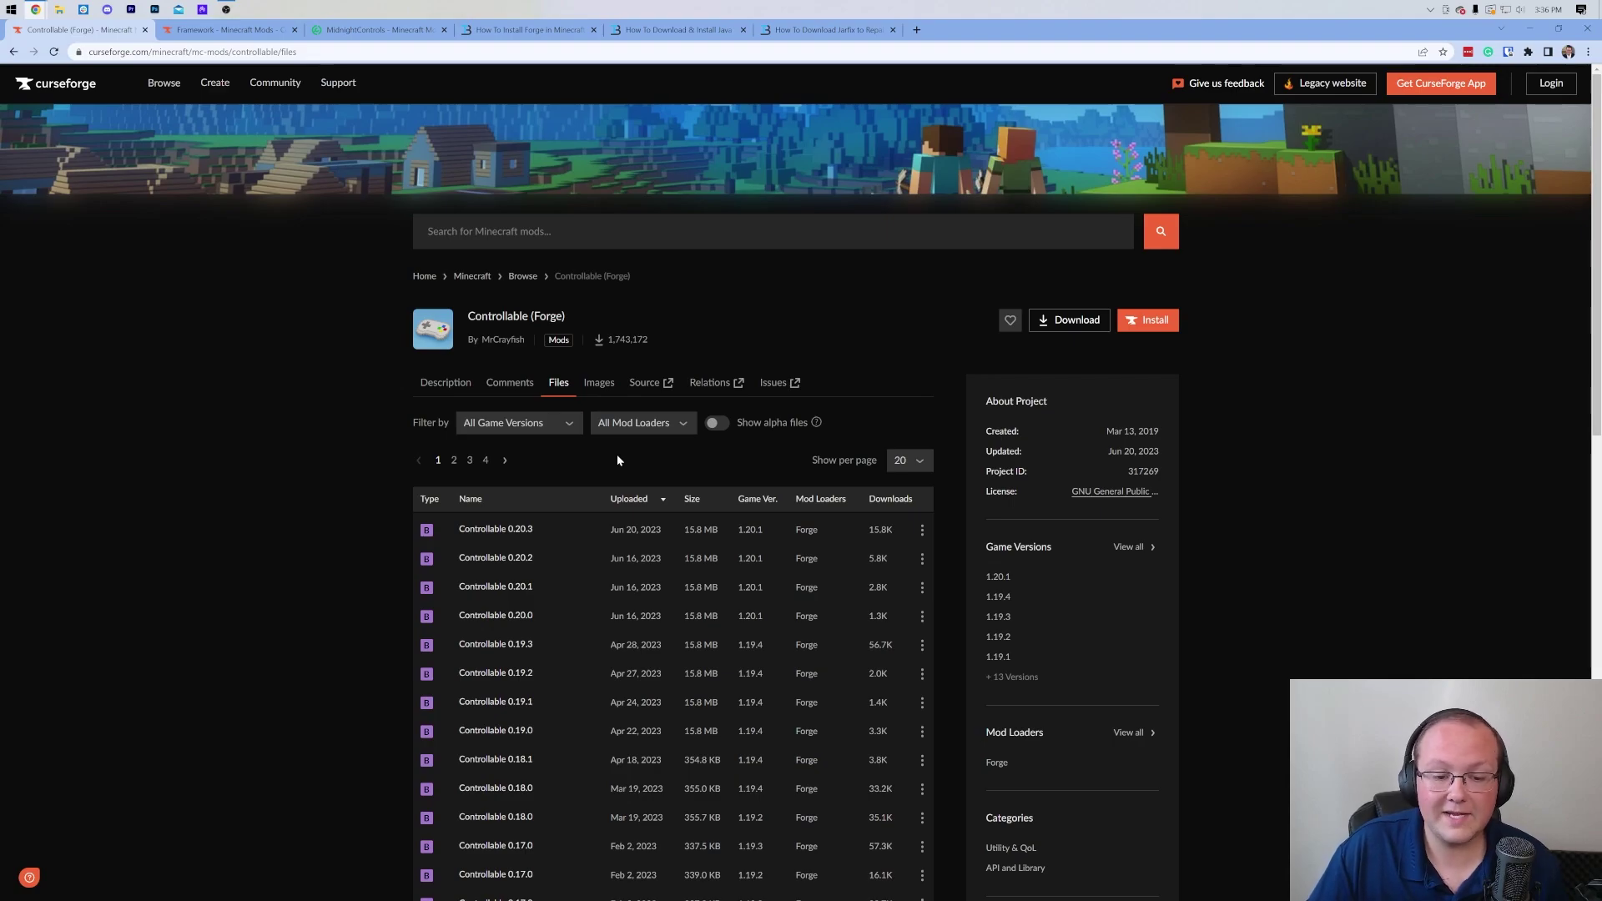
{"action": "scroll", "coordinate": [618, 451], "scroll_direction": "down", "scroll_amount": 1}
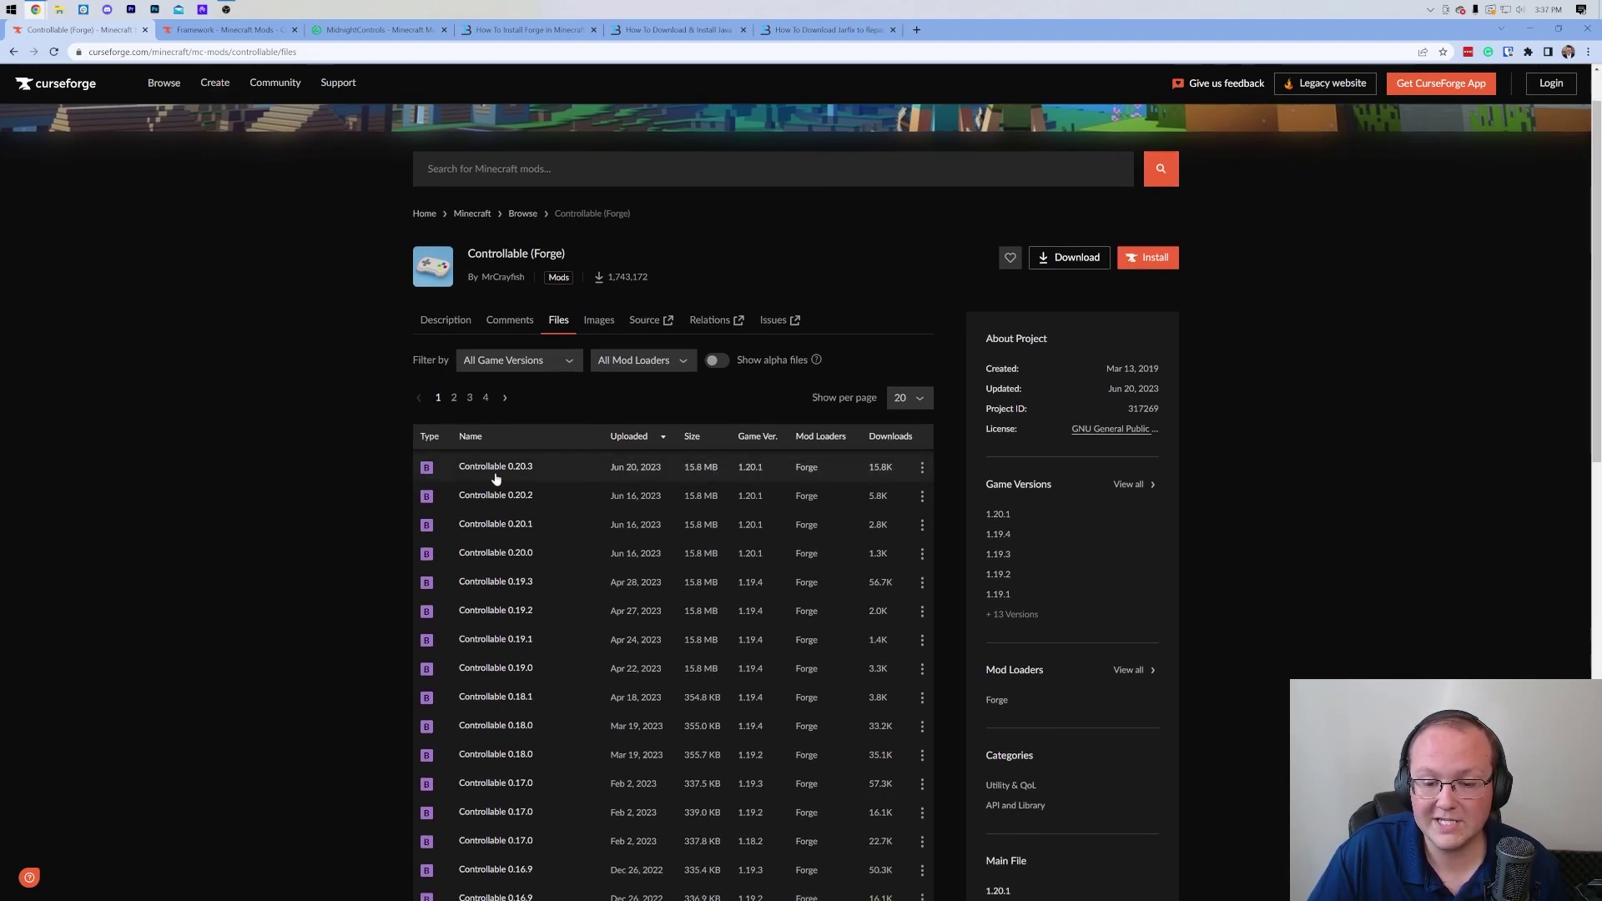
{"action": "scroll", "coordinate": [853, 474], "scroll_direction": "down", "scroll_amount": 2}
{"action": "scroll", "coordinate": [839, 459], "scroll_direction": "up", "scroll_amount": 2}
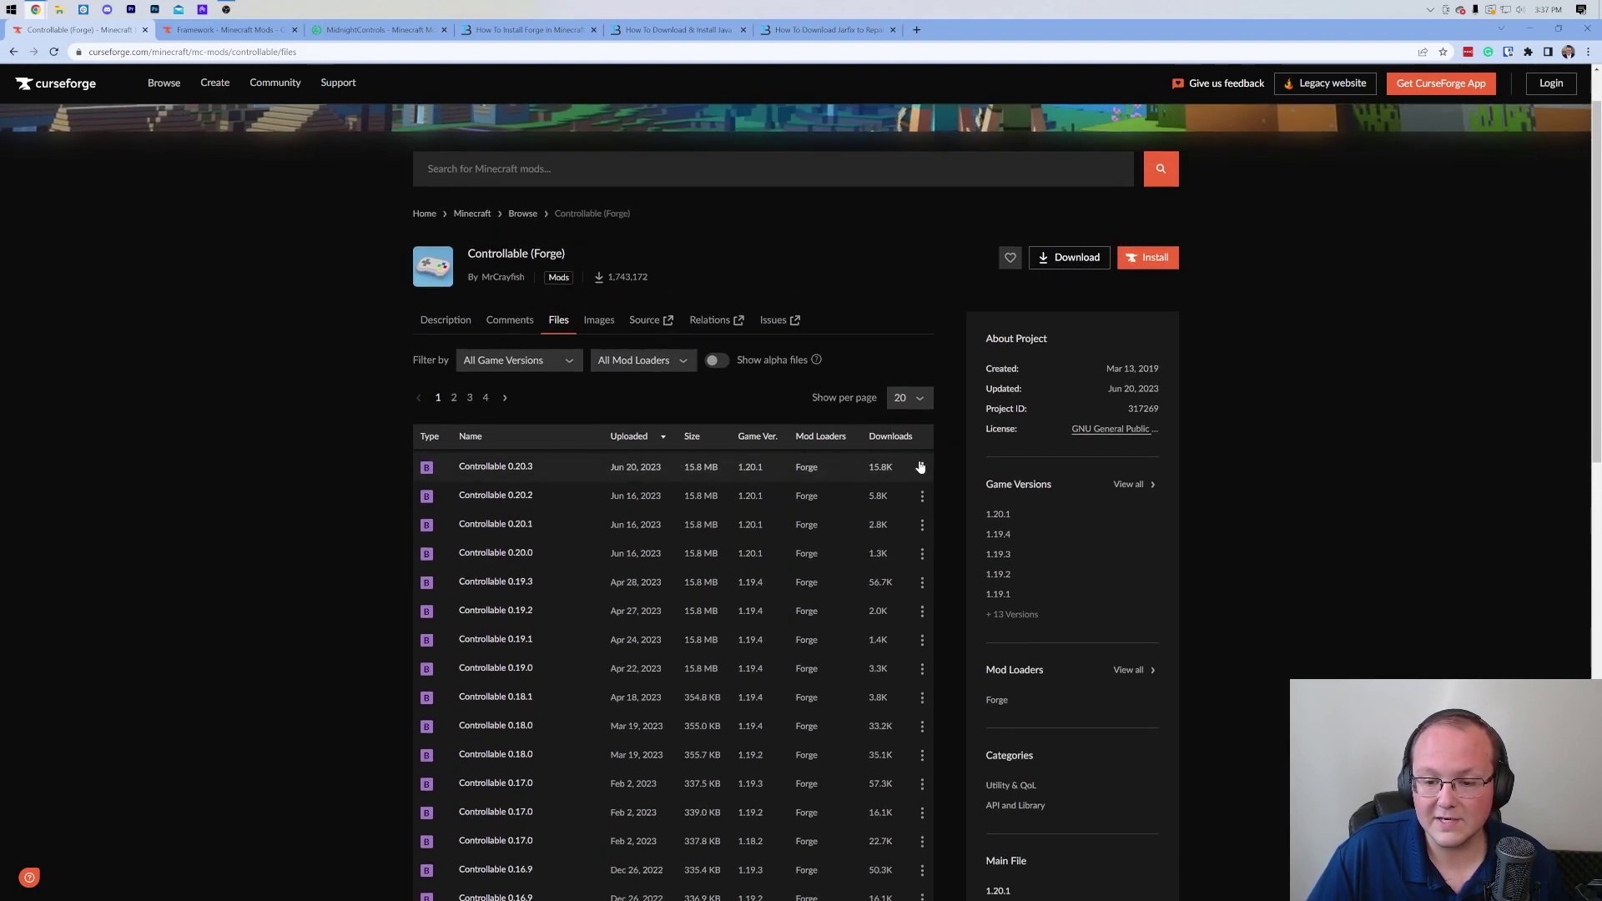
{"action": "left_click", "coordinate": [922, 467]}
{"action": "left_click", "coordinate": [956, 522]}
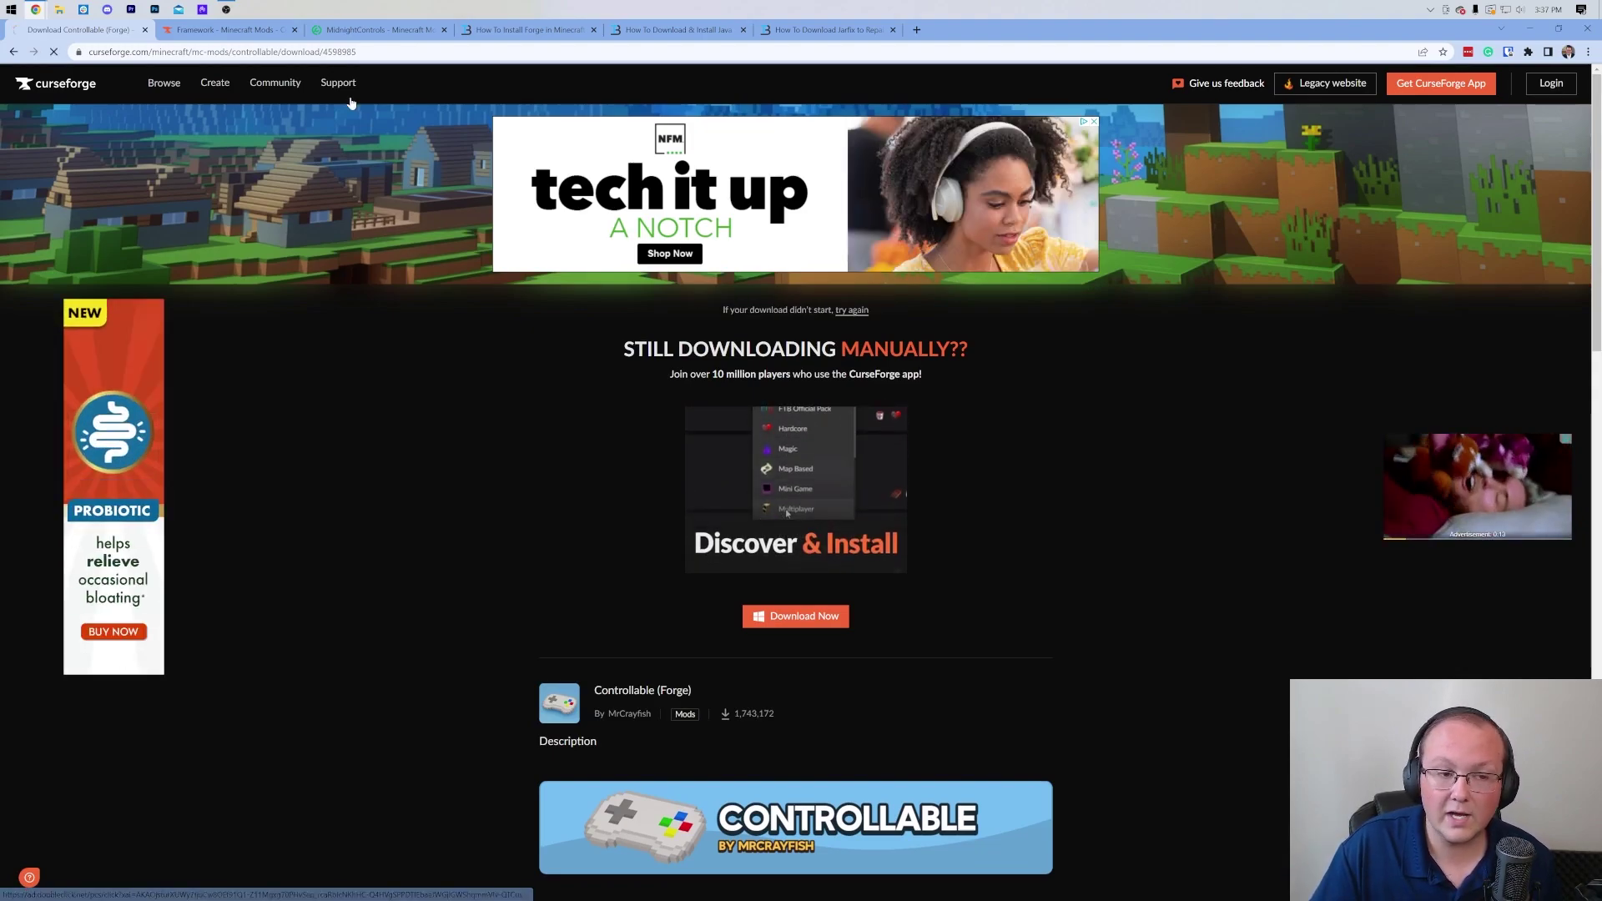
Download the Framework 0.6.6 file for Minecraft 1.20.1 from the Framework mod's page on CurseForge
{"action": "left_click", "coordinate": [223, 29]}
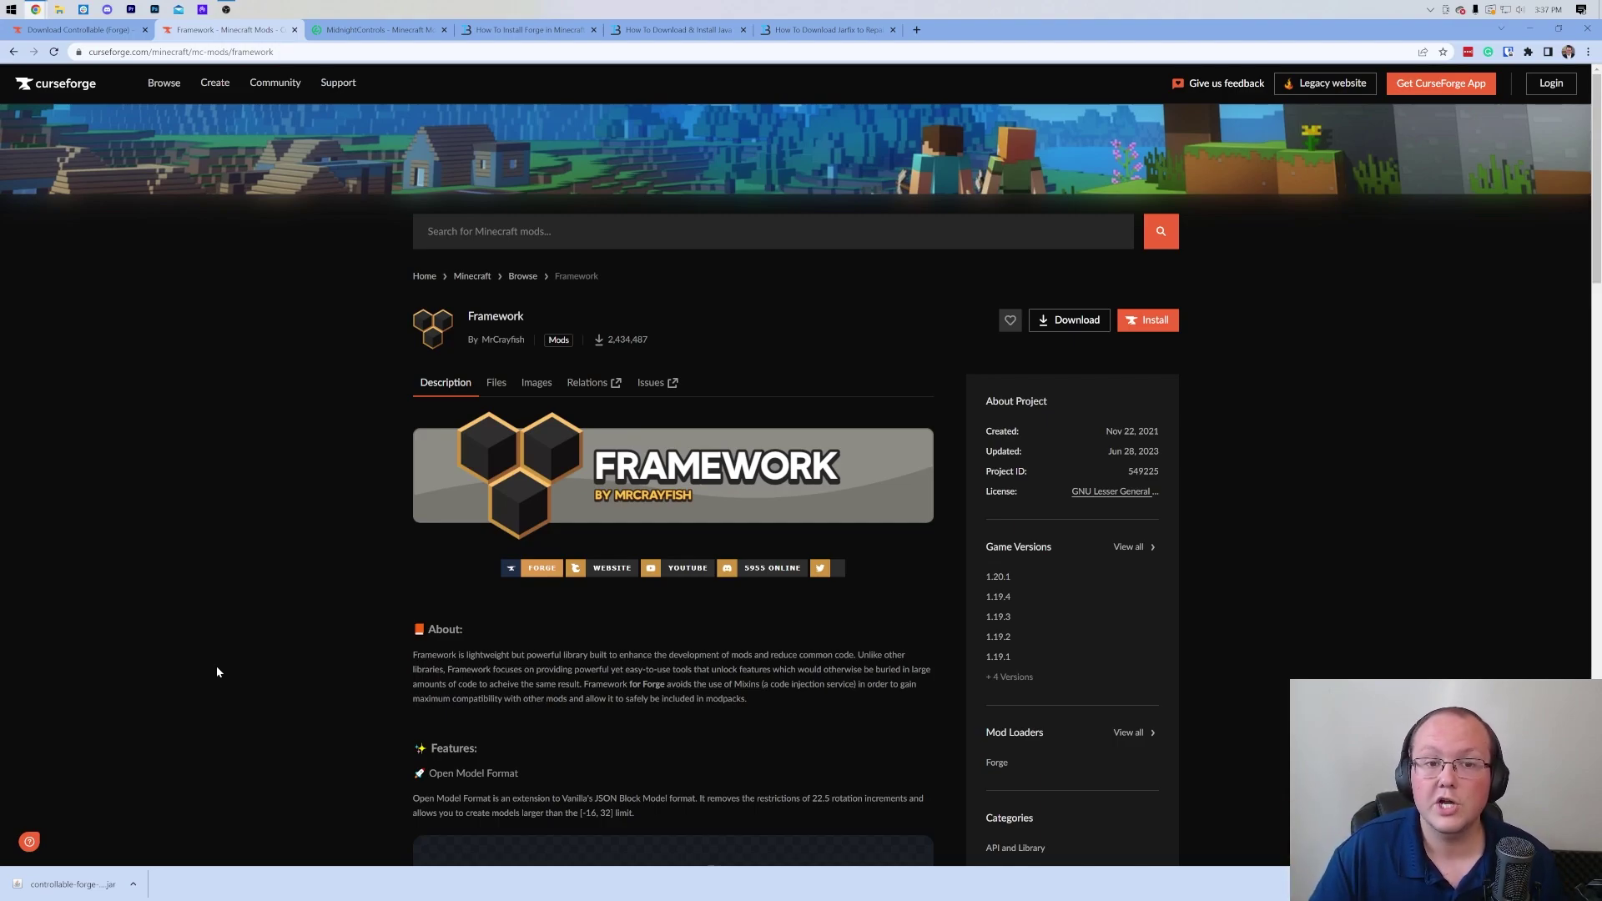
{"action": "left_click_drag", "start_coordinate": [525, 317], "coordinate": [467, 317]}
{"action": "left_click", "coordinate": [482, 359]}
{"action": "left_click", "coordinate": [496, 383]}
{"action": "scroll", "coordinate": [504, 390], "scroll_direction": "down", "scroll_amount": 2}
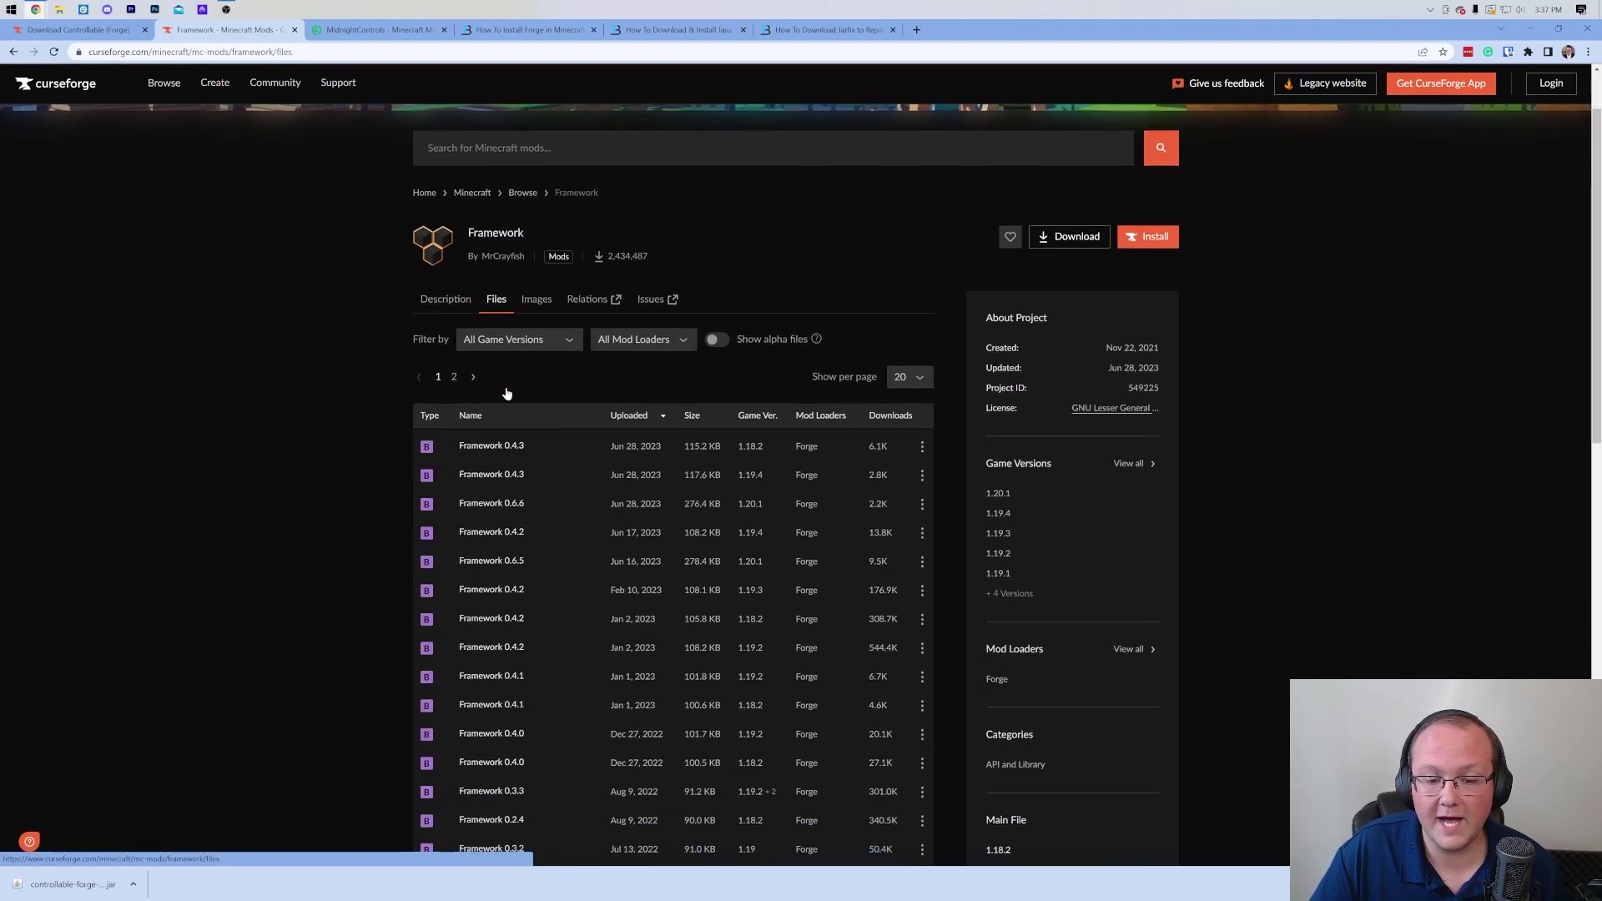
{"action": "scroll", "coordinate": [780, 425], "scroll_direction": "down", "scroll_amount": 1}
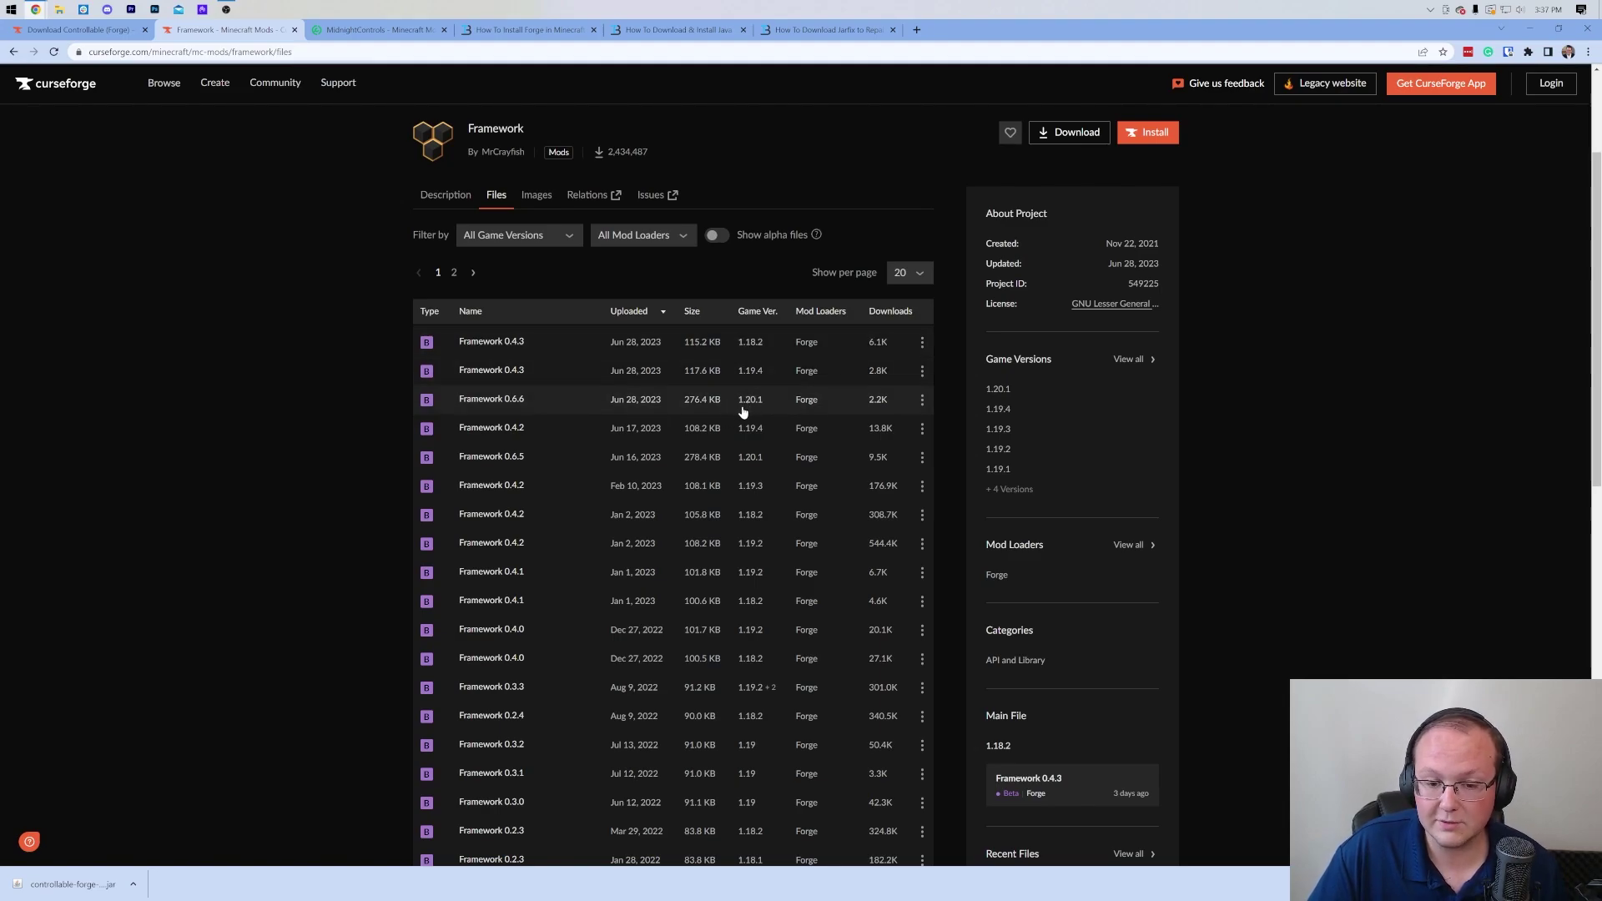
{"action": "left_click", "coordinate": [923, 400]}
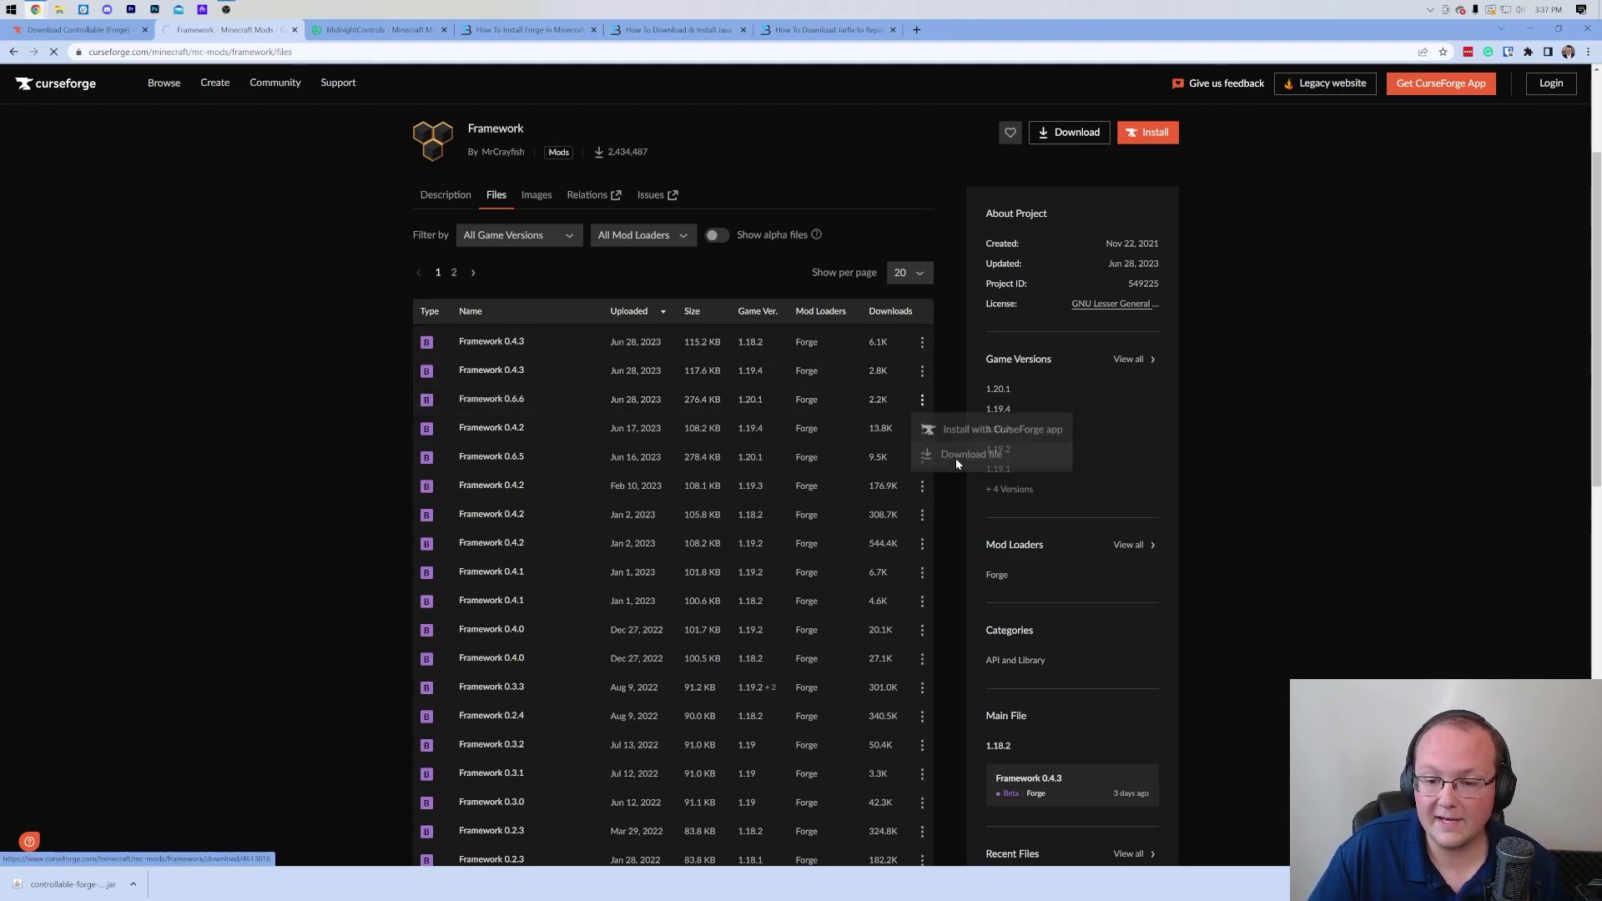
{"action": "left_click", "coordinate": [954, 457]}
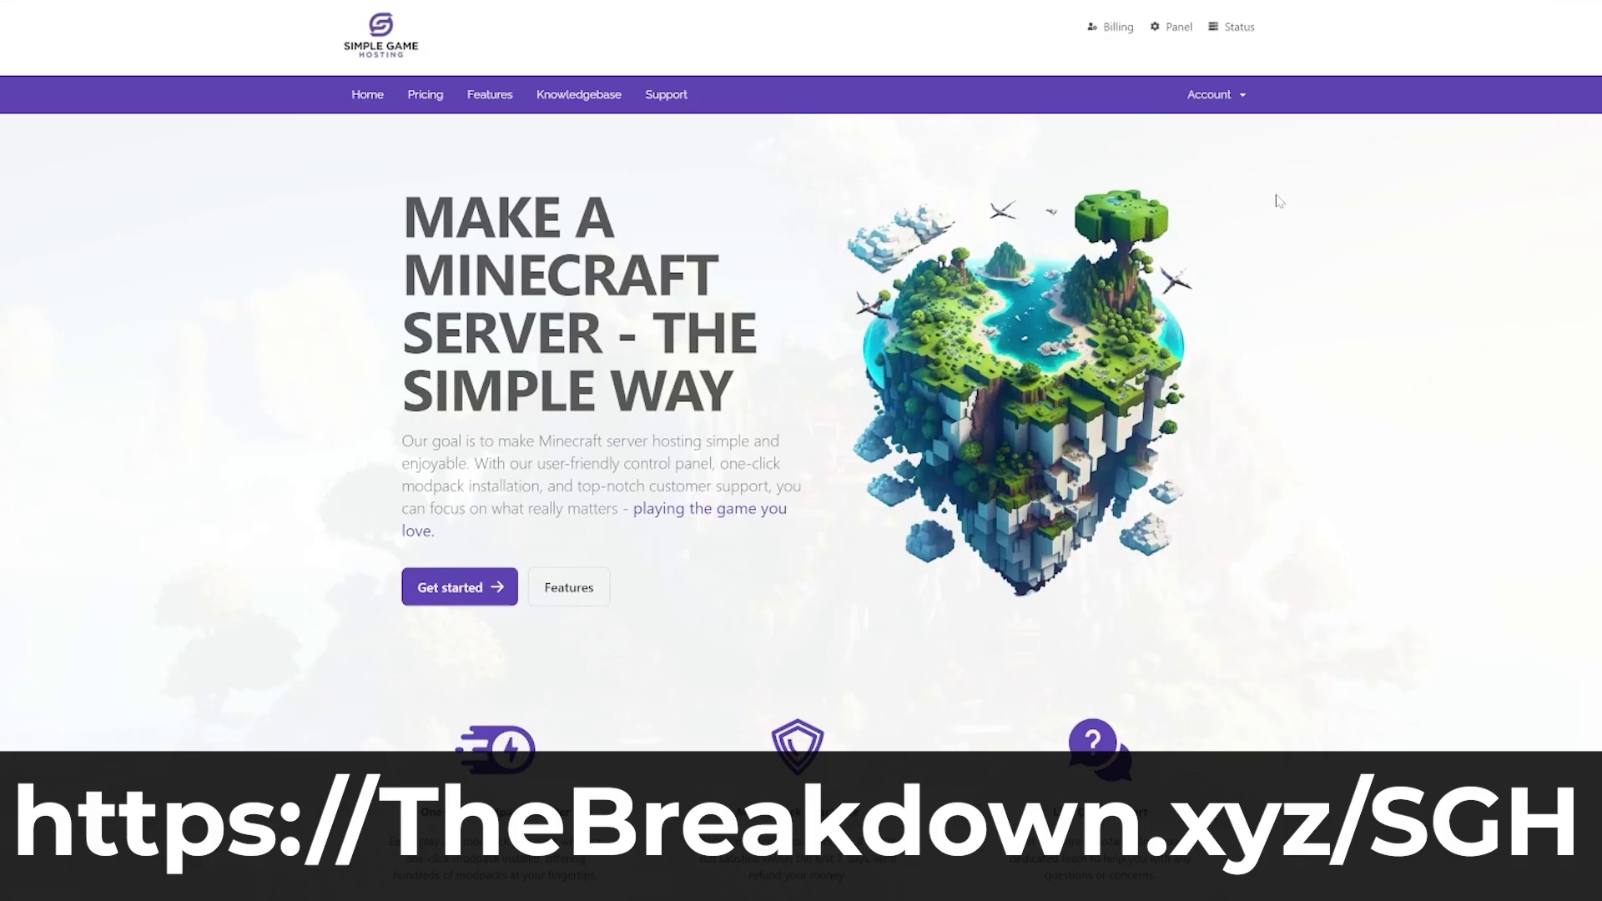
Examine the hosting features on the Simple Game Hosting home page, including the modpack installer, DDoS protection and live chat support
{"action": "scroll", "coordinate": [1279, 201], "scroll_direction": "down", "scroll_amount": 6}
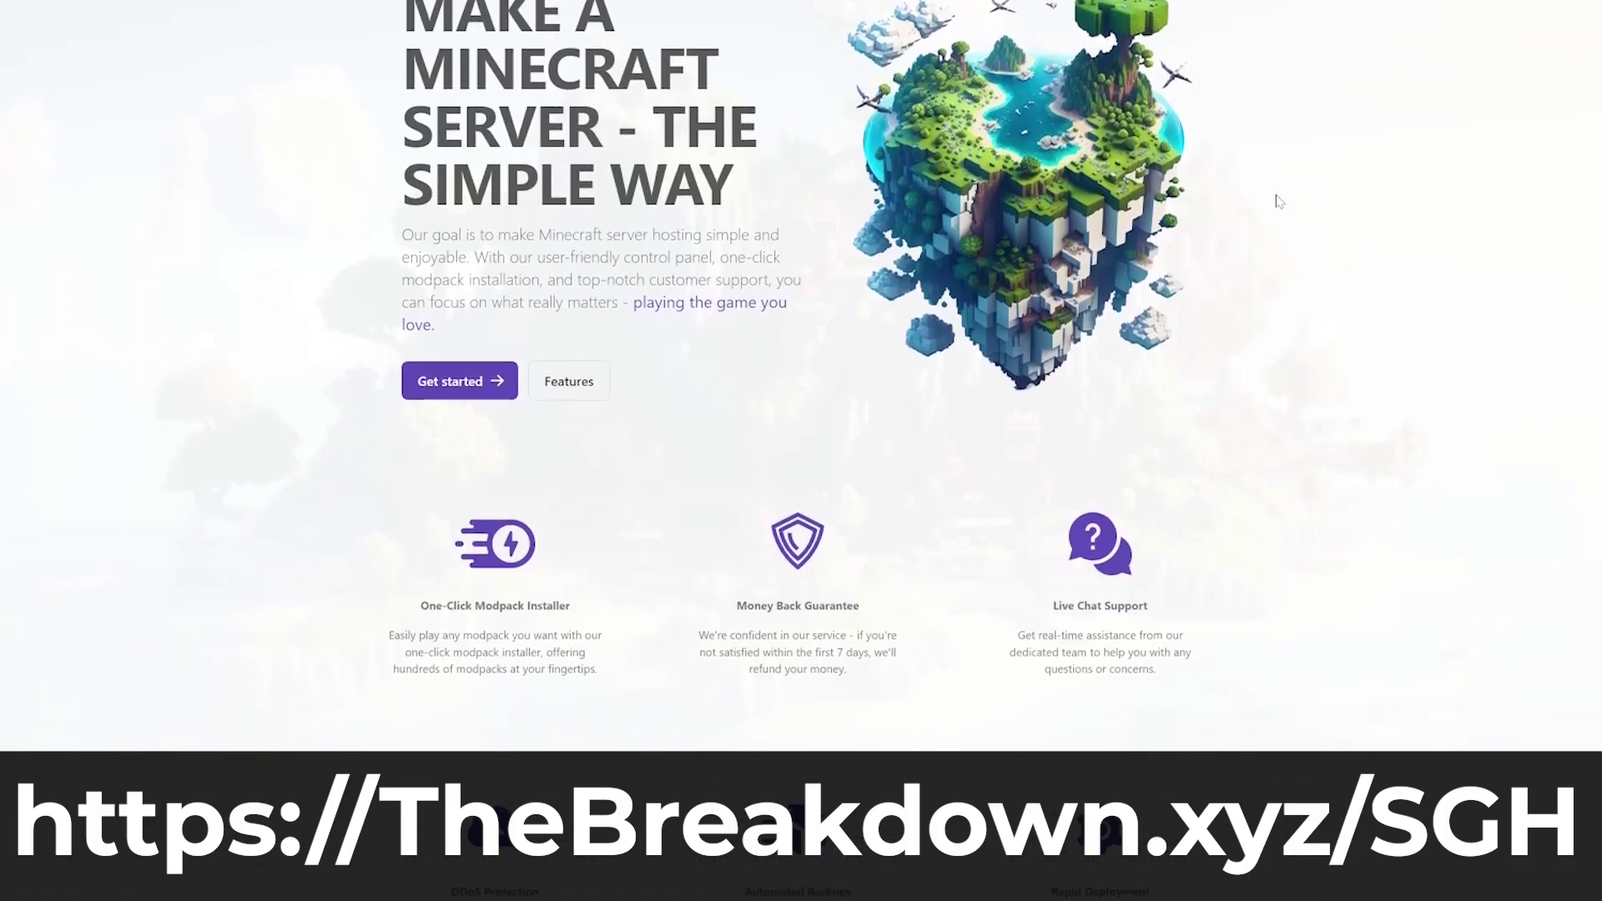
{"action": "left_click_drag", "start_coordinate": [569, 330], "coordinate": [420, 330]}
{"action": "left_click", "coordinate": [331, 423]}
{"action": "left_click_drag", "start_coordinate": [448, 622], "coordinate": [541, 617]}
{"action": "left_click", "coordinate": [604, 626]}
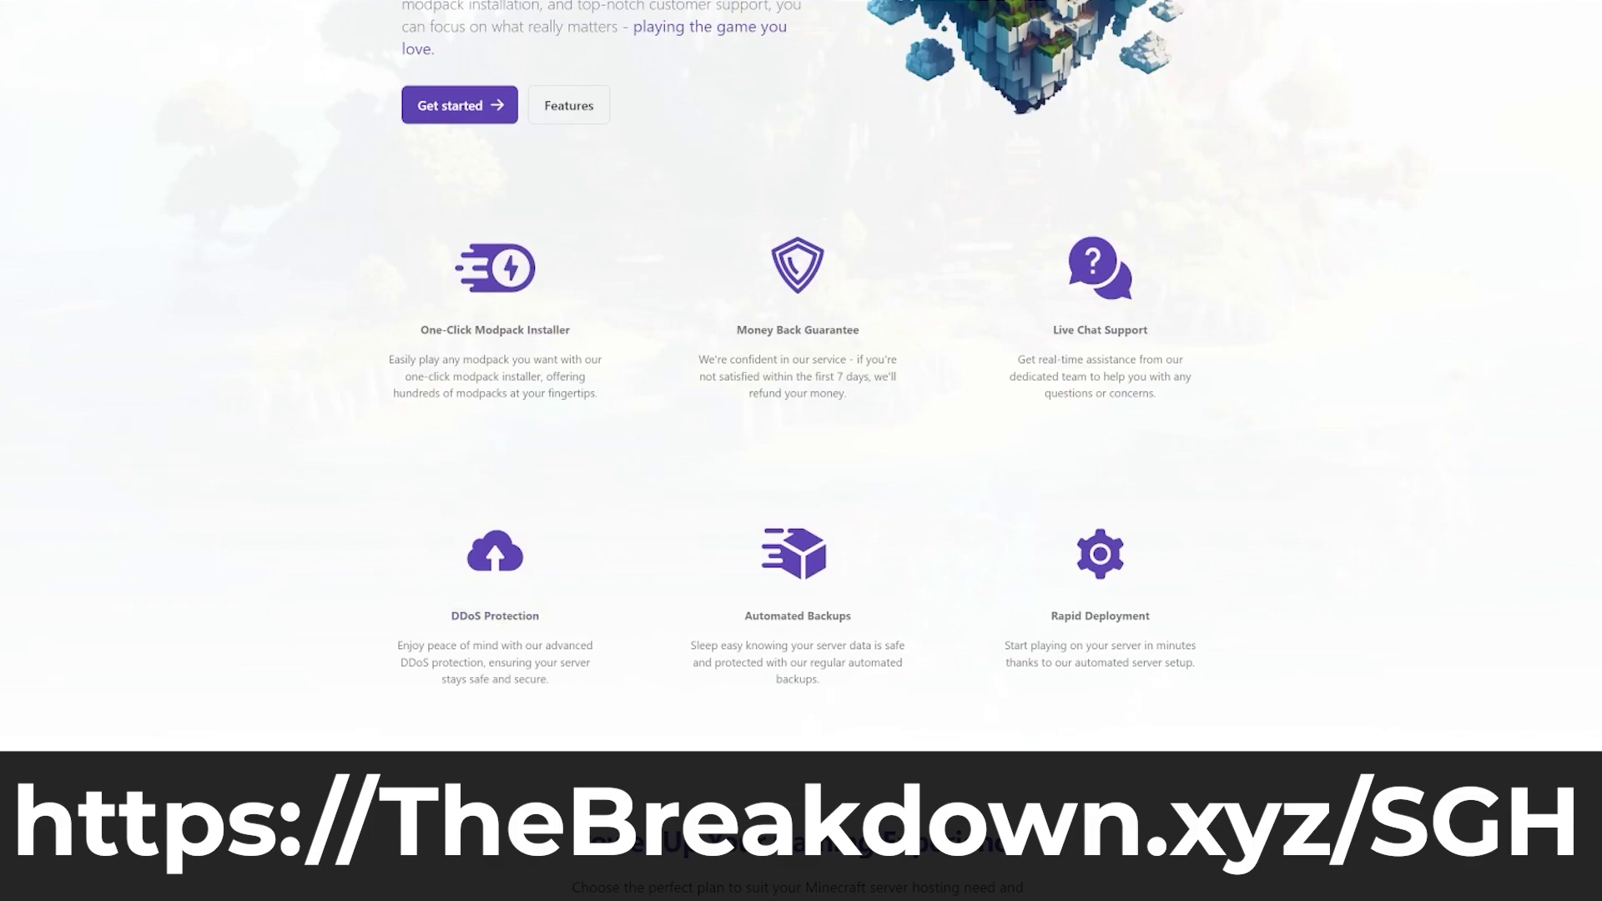
{"action": "left_click_drag", "start_coordinate": [1041, 332], "coordinate": [1152, 335]}
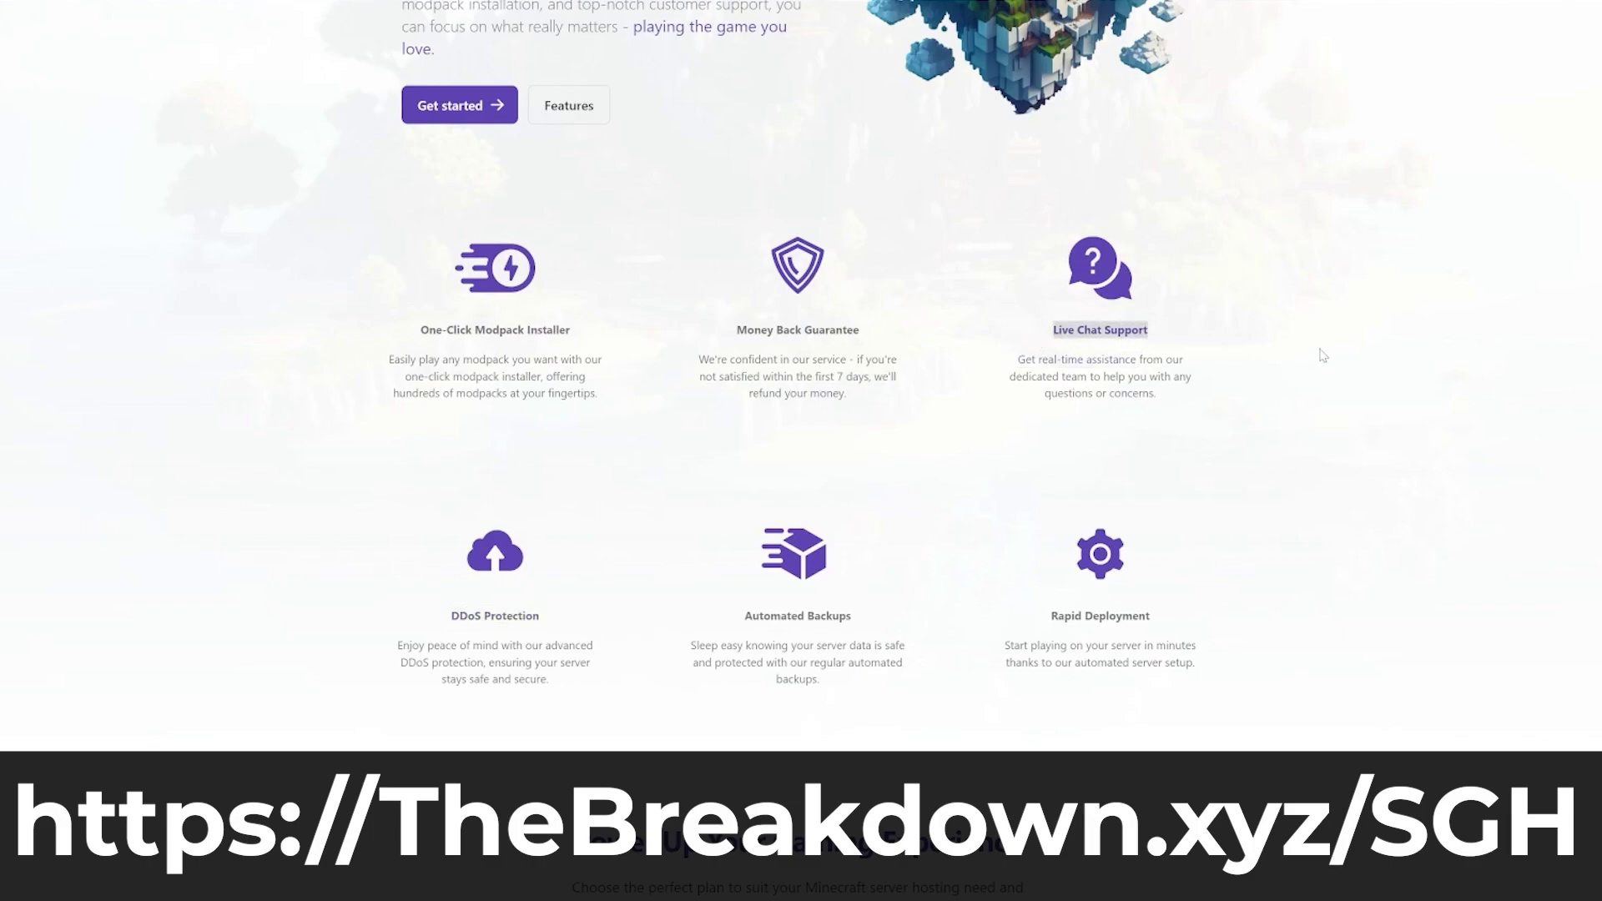
{"action": "left_click_drag", "start_coordinate": [1060, 235], "coordinate": [997, 328]}
{"action": "left_click", "coordinate": [1087, 430]}
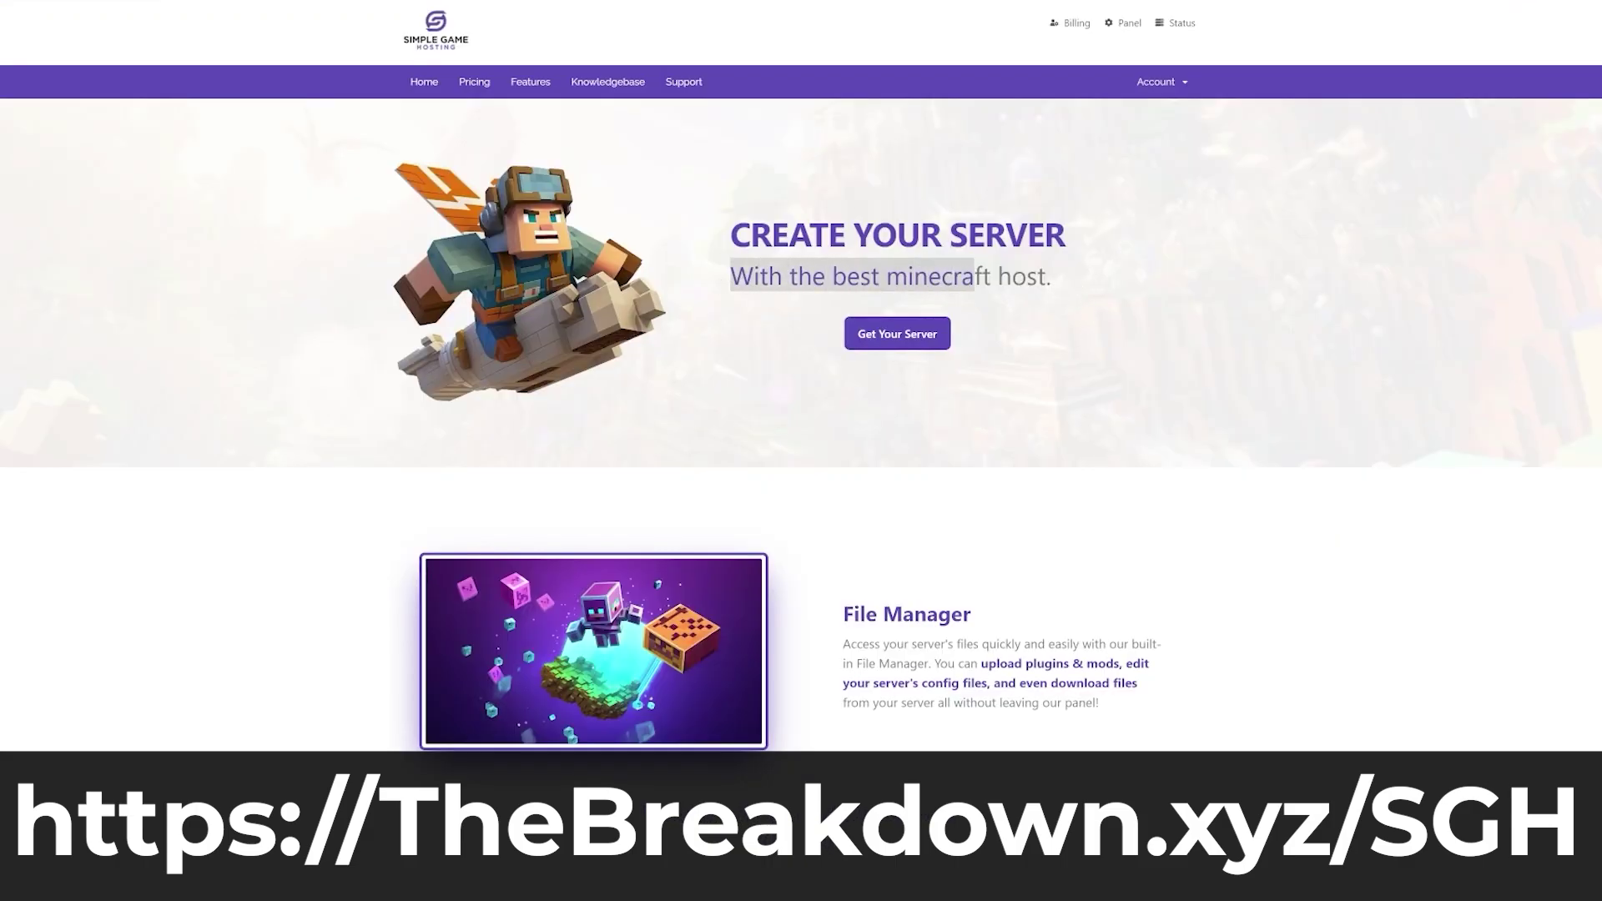
Review the Simple Game Hosting features page from File Manager and Secure FTP through modpacks, Sub-Users and Automated Backups
{"action": "scroll", "coordinate": [1112, 399], "scroll_direction": "down", "scroll_amount": 2}
{"action": "scroll", "coordinate": [1111, 399], "scroll_direction": "down", "scroll_amount": 8}
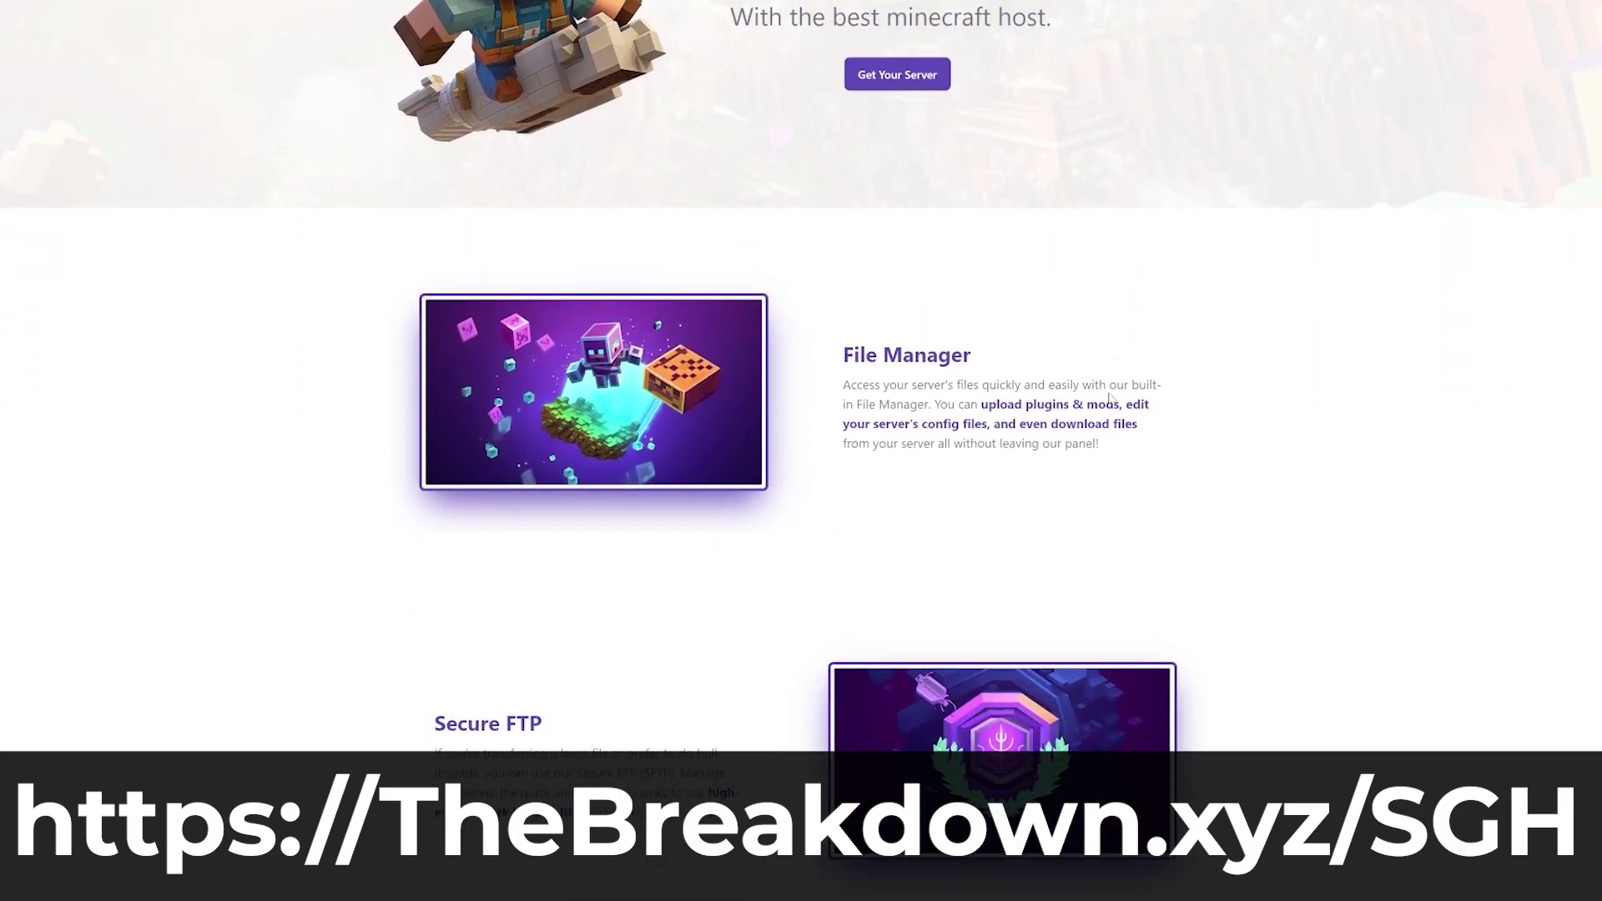
{"action": "scroll", "coordinate": [1111, 386], "scroll_direction": "down", "scroll_amount": 3}
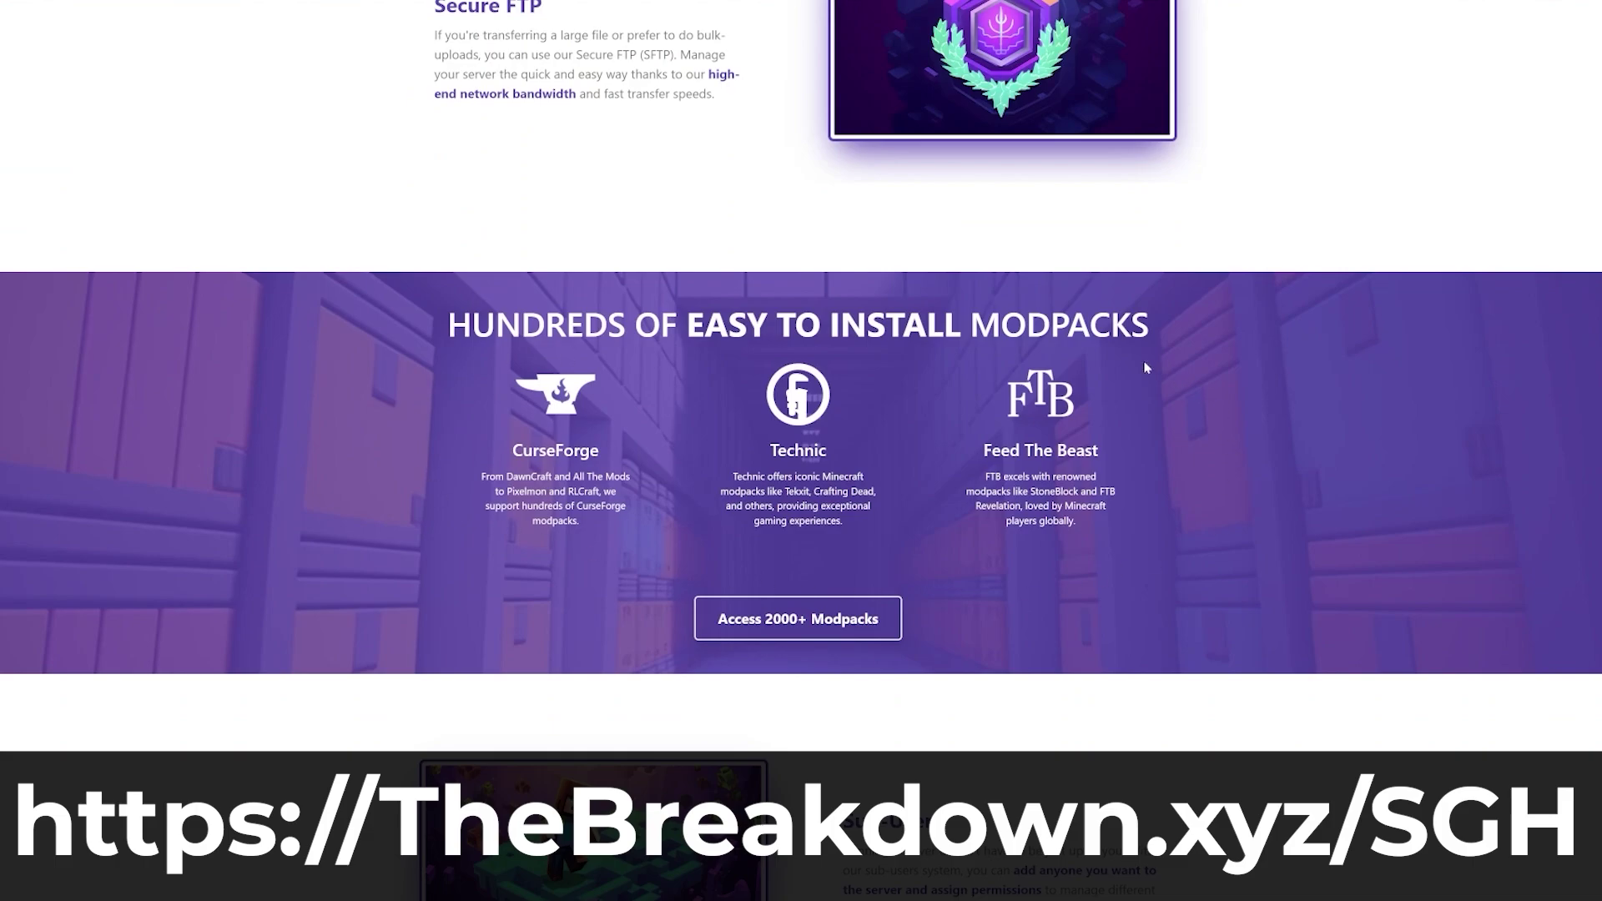
{"action": "scroll", "coordinate": [541, 528], "scroll_direction": "down", "scroll_amount": 1}
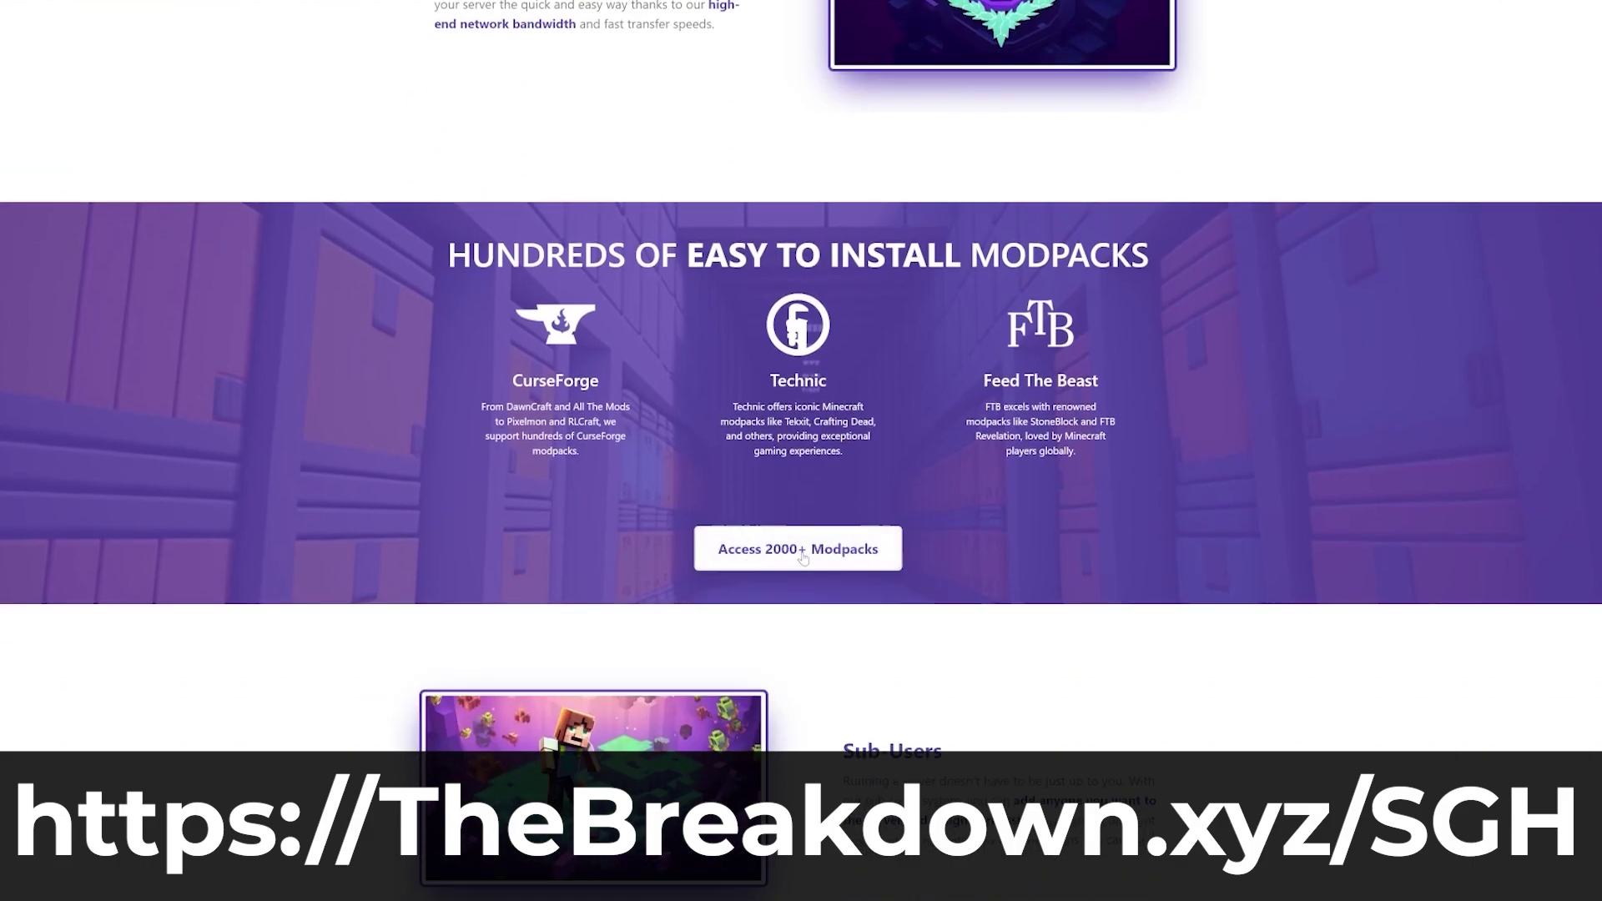
{"action": "scroll", "coordinate": [728, 559], "scroll_direction": "down", "scroll_amount": 9}
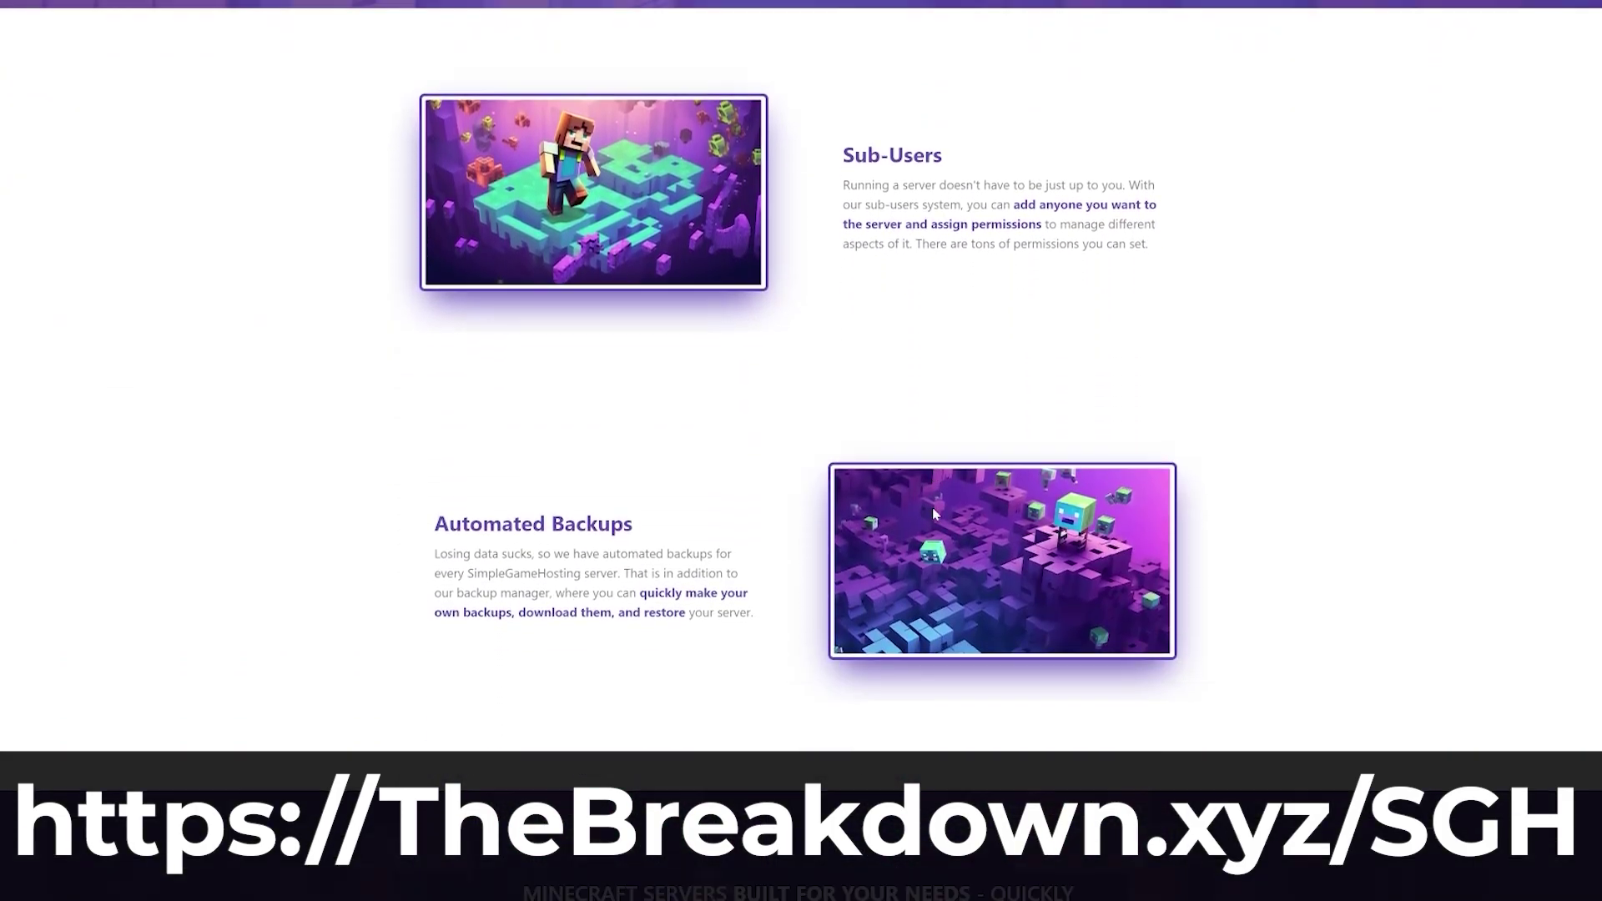
{"action": "scroll", "coordinate": [934, 510], "scroll_direction": "down", "scroll_amount": 5}
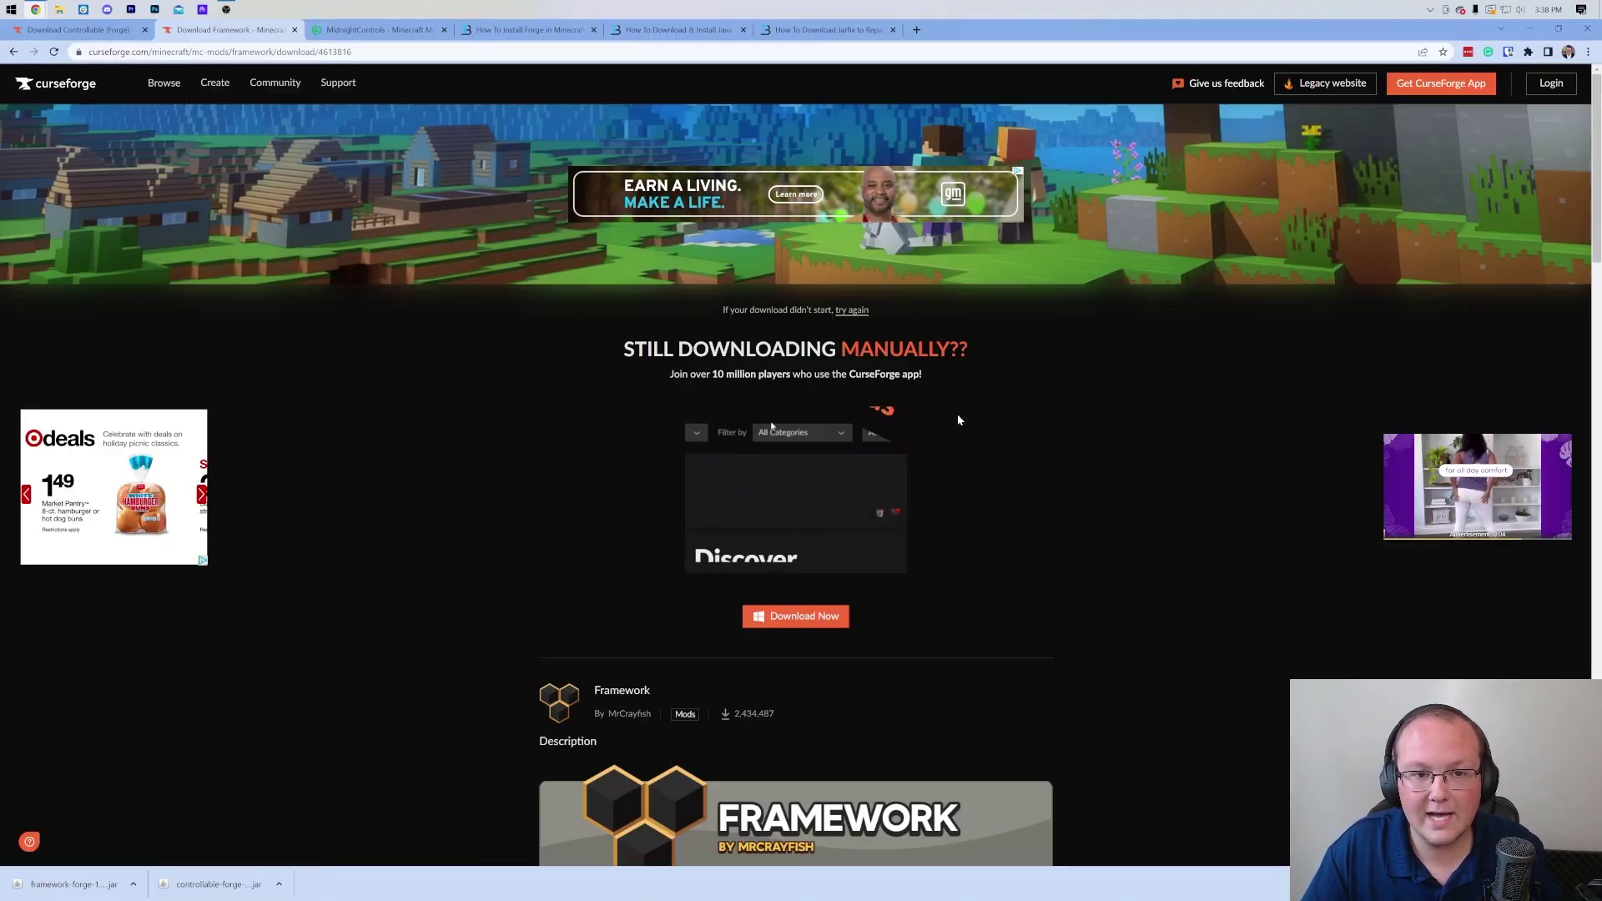
Look through the How To Install Forge in Minecraft guide and open its Forge download page
{"action": "left_click", "coordinate": [468, 31]}
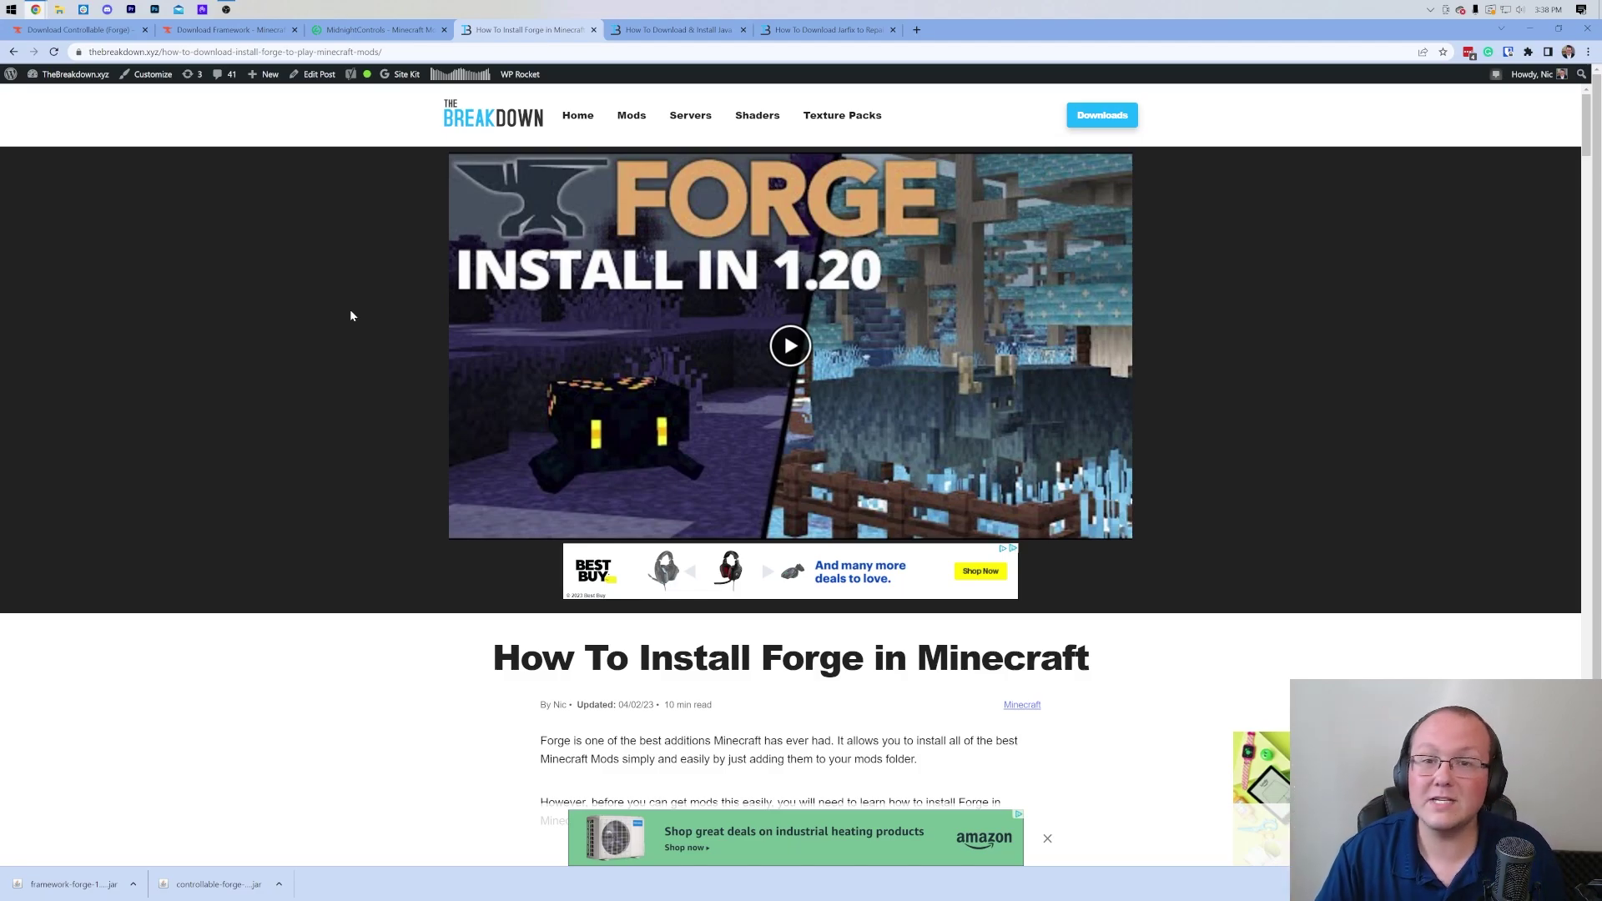
{"action": "scroll", "coordinate": [649, 536], "scroll_direction": "down", "scroll_amount": 7}
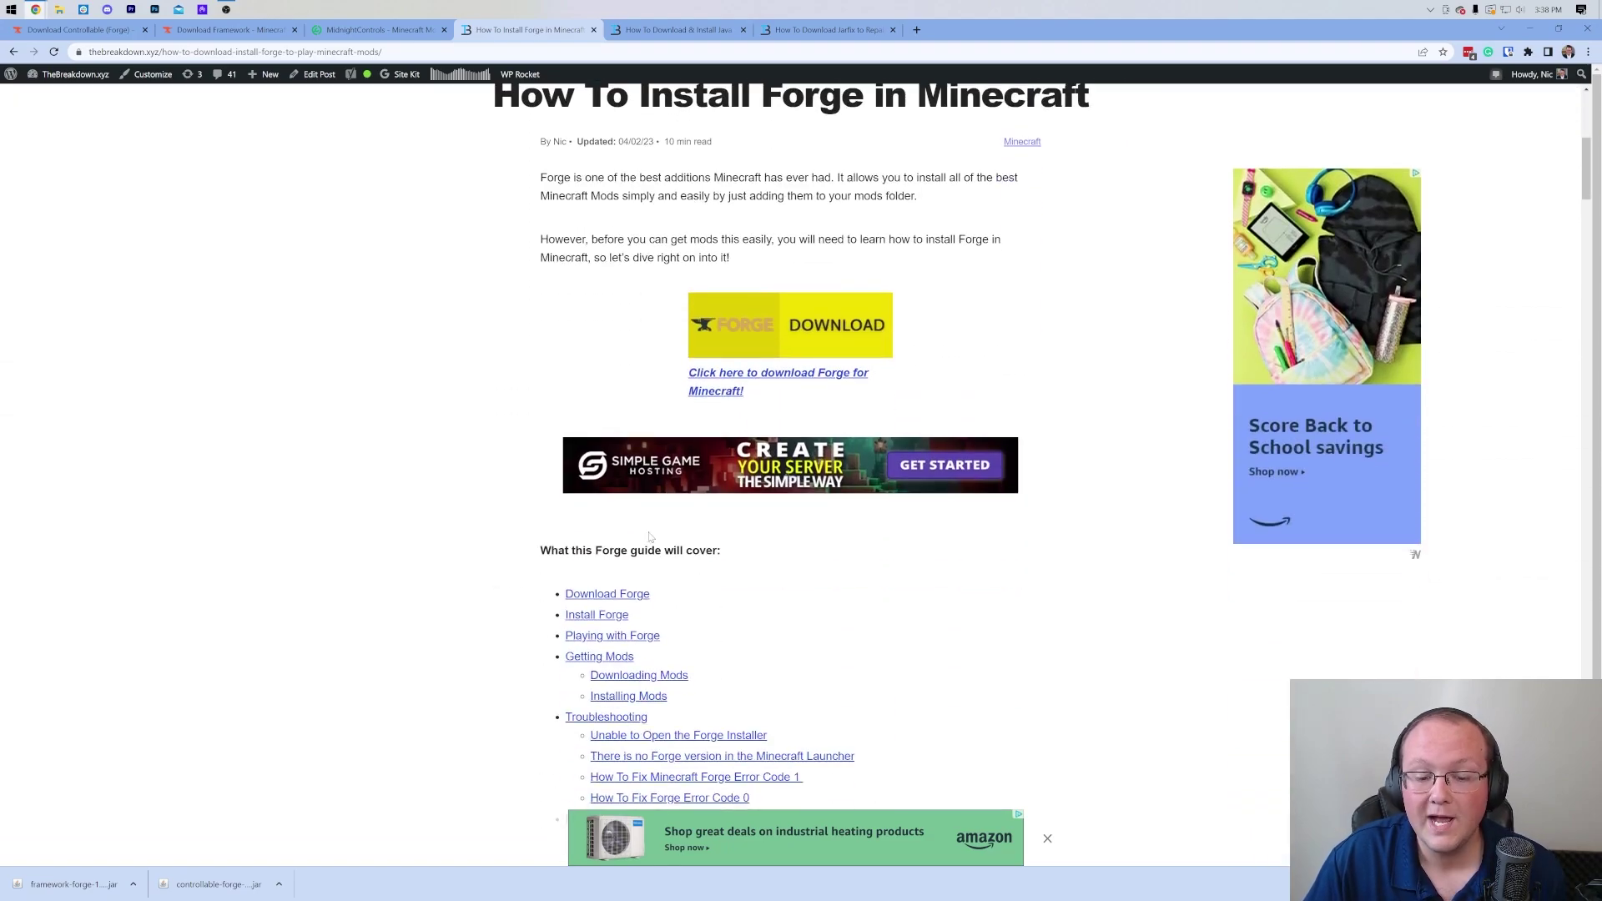
{"action": "scroll", "coordinate": [649, 536], "scroll_direction": "down", "scroll_amount": 5}
{"action": "left_click_drag", "start_coordinate": [558, 341], "coordinate": [791, 416]}
{"action": "left_click", "coordinate": [931, 457]}
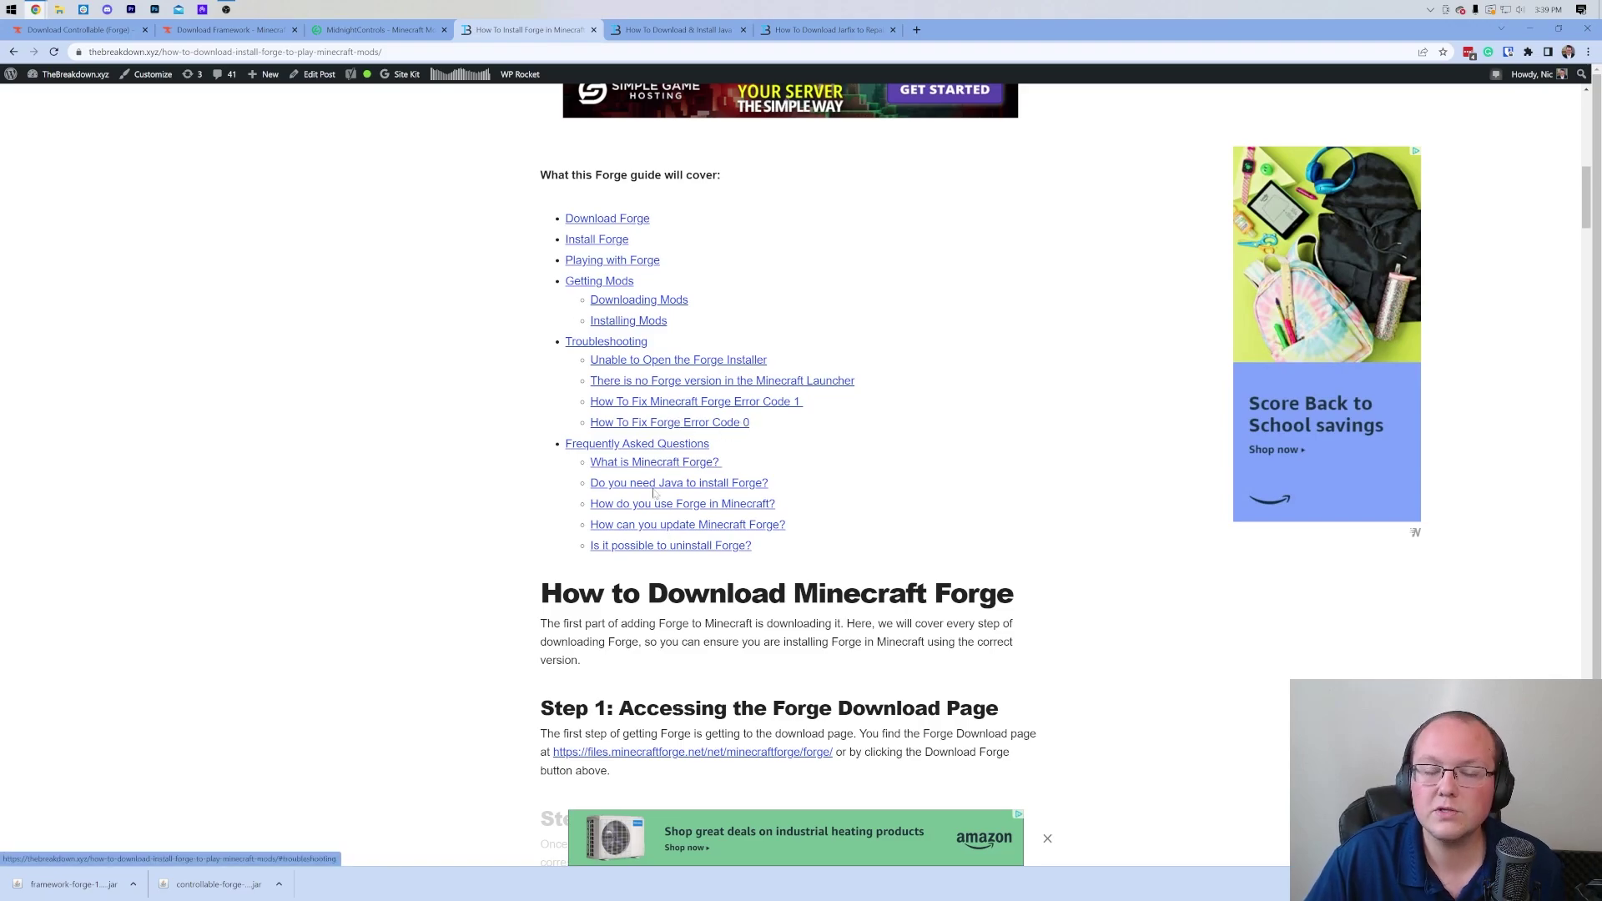
{"action": "scroll", "coordinate": [657, 523], "scroll_direction": "up", "scroll_amount": 7}
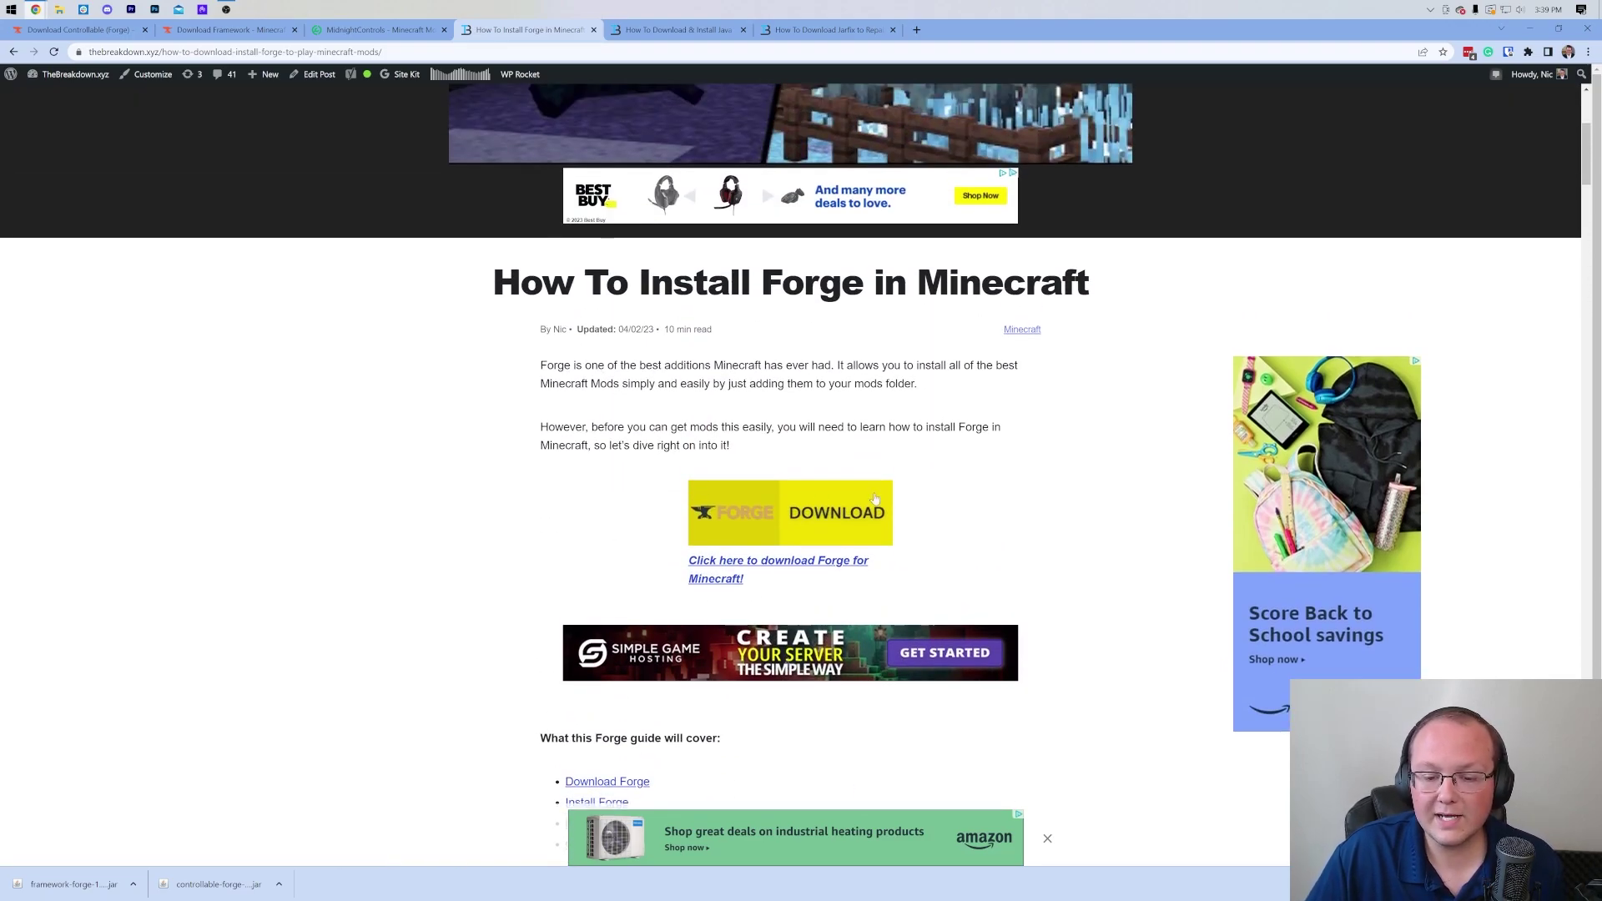
{"action": "left_click", "coordinate": [889, 502]}
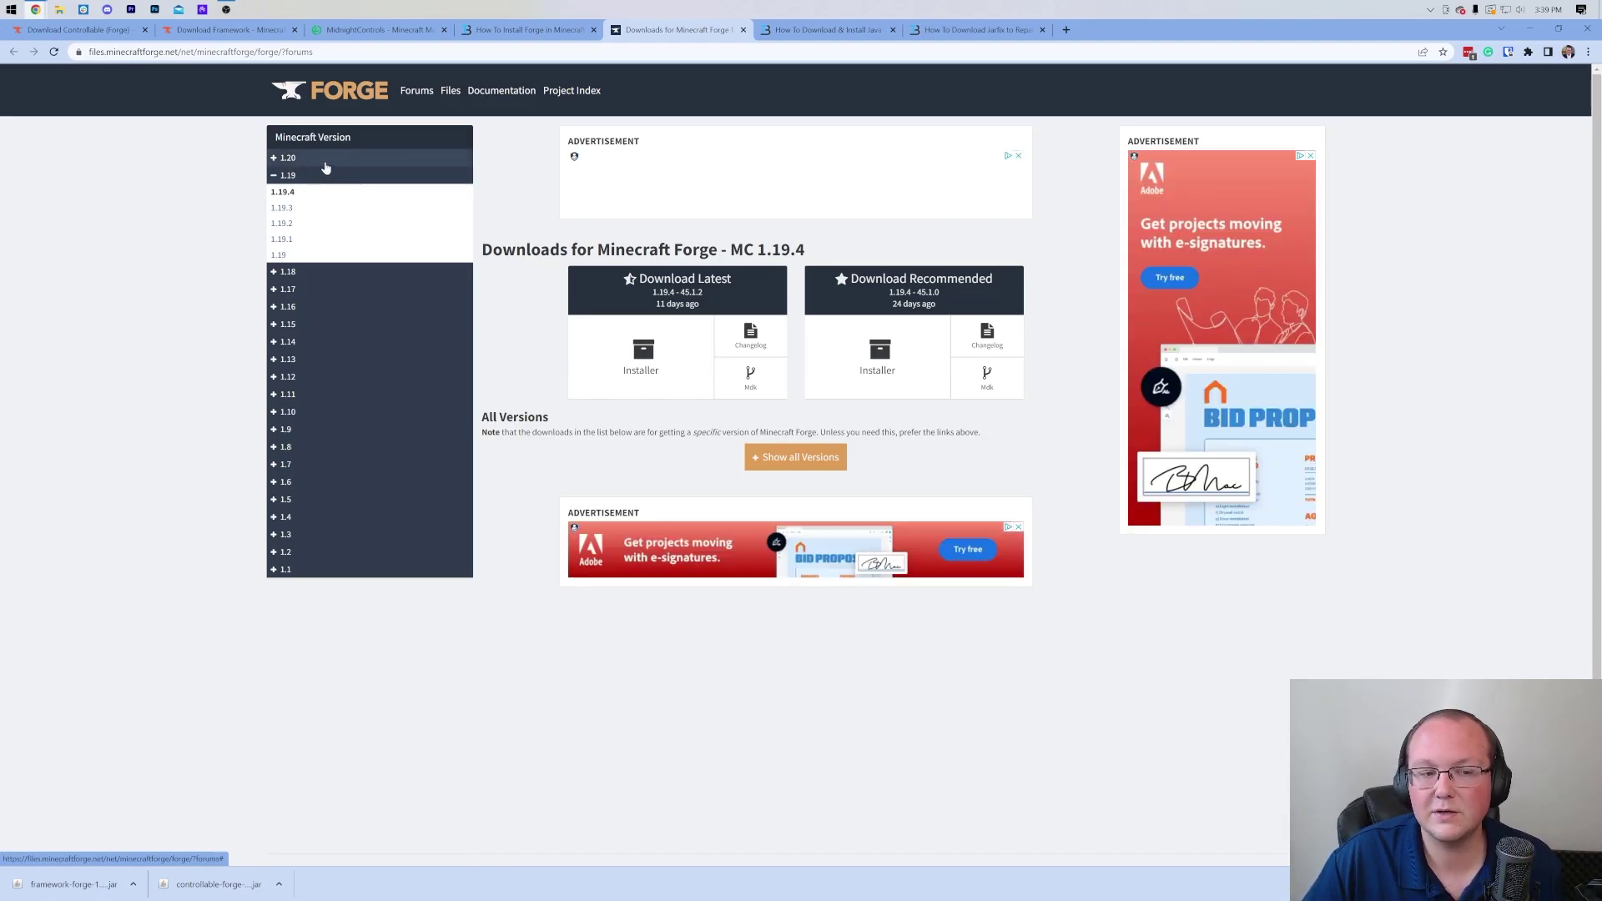
Download the latest Forge installer, 47.0.35, for Minecraft 1.20.1, skipping the advertisement page
{"action": "left_click", "coordinate": [326, 165]}
{"action": "left_click", "coordinate": [281, 175]}
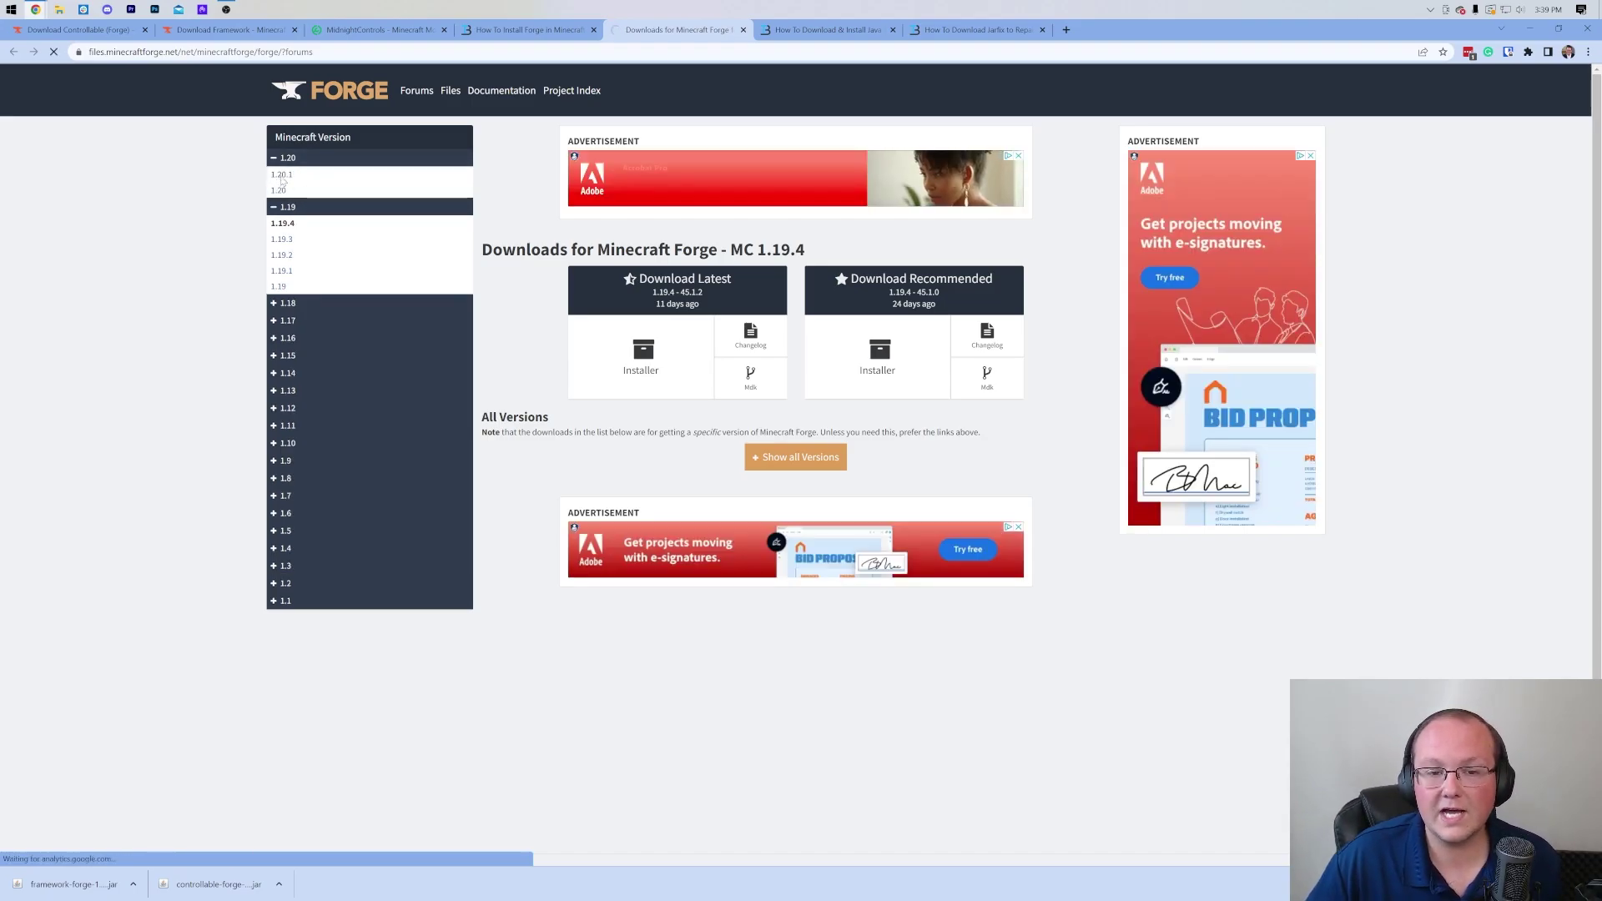
{"action": "left_click_drag", "start_coordinate": [731, 250], "coordinate": [849, 248]}
{"action": "left_click", "coordinate": [850, 248]}
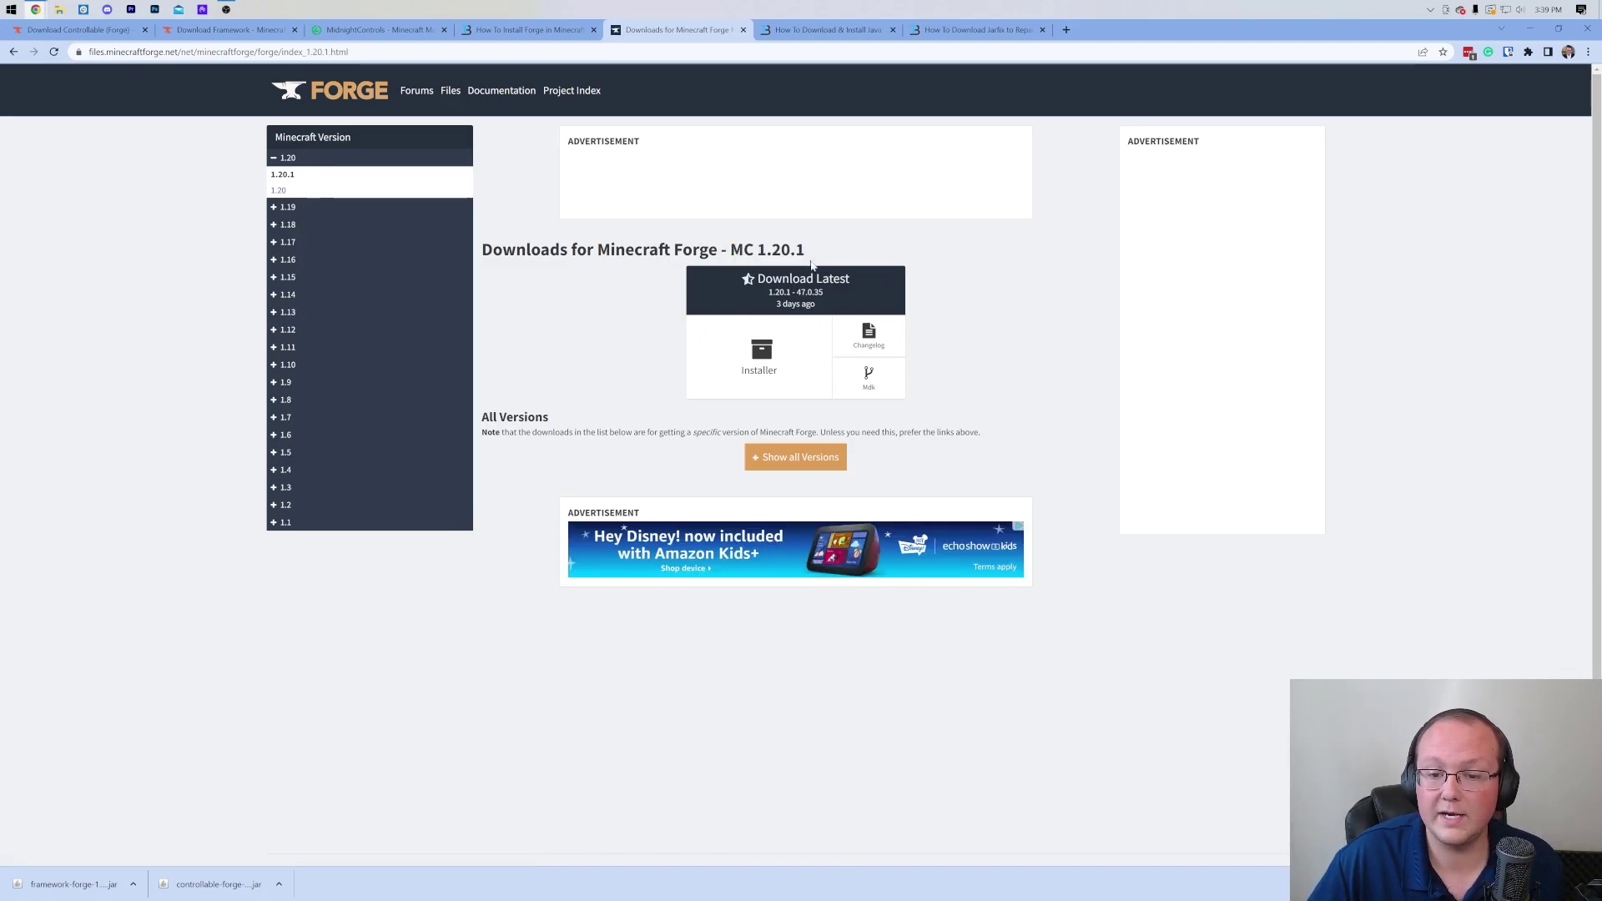
{"action": "left_click", "coordinate": [816, 326]}
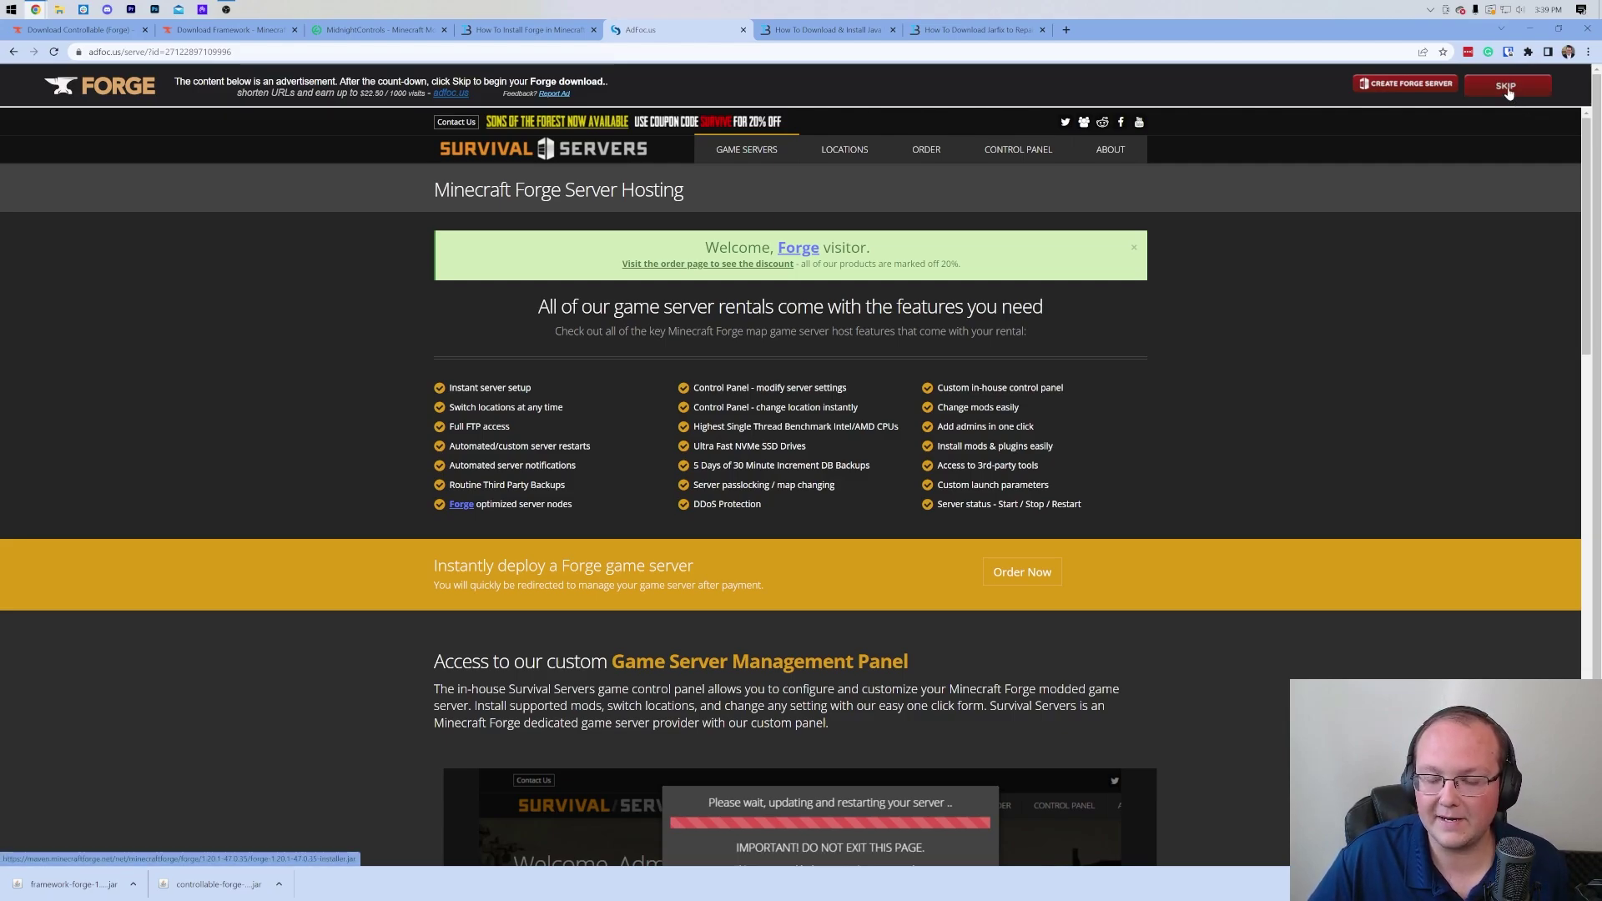
{"action": "left_click", "coordinate": [1507, 87]}
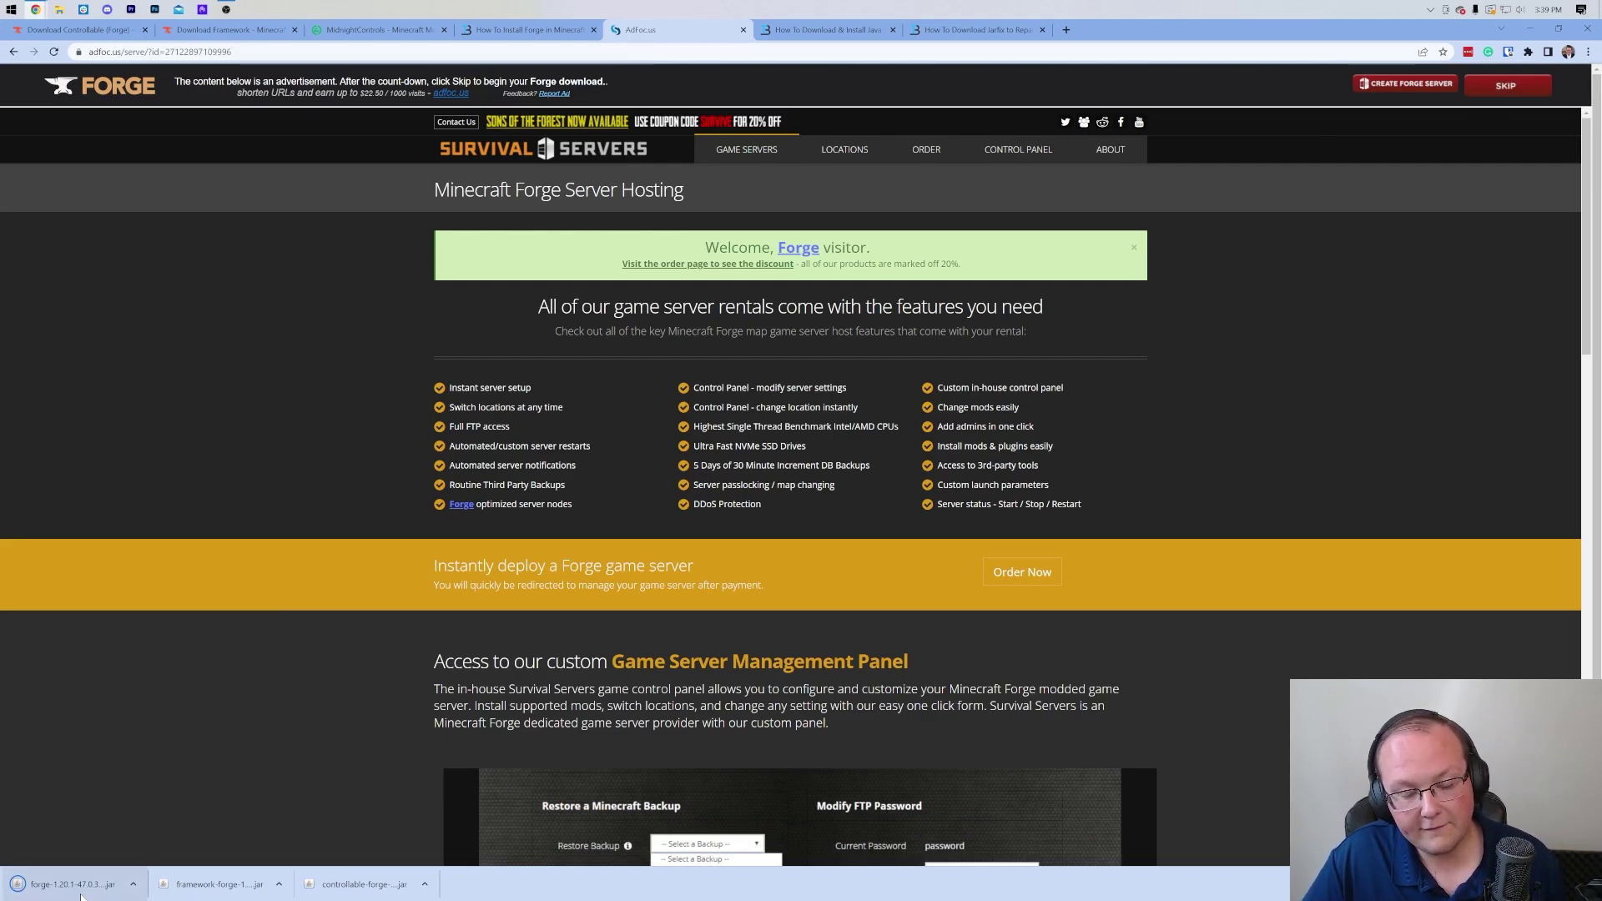
View the guide on downloading and installing Java for Minecraft mods and servers
{"action": "left_click", "coordinate": [822, 30]}
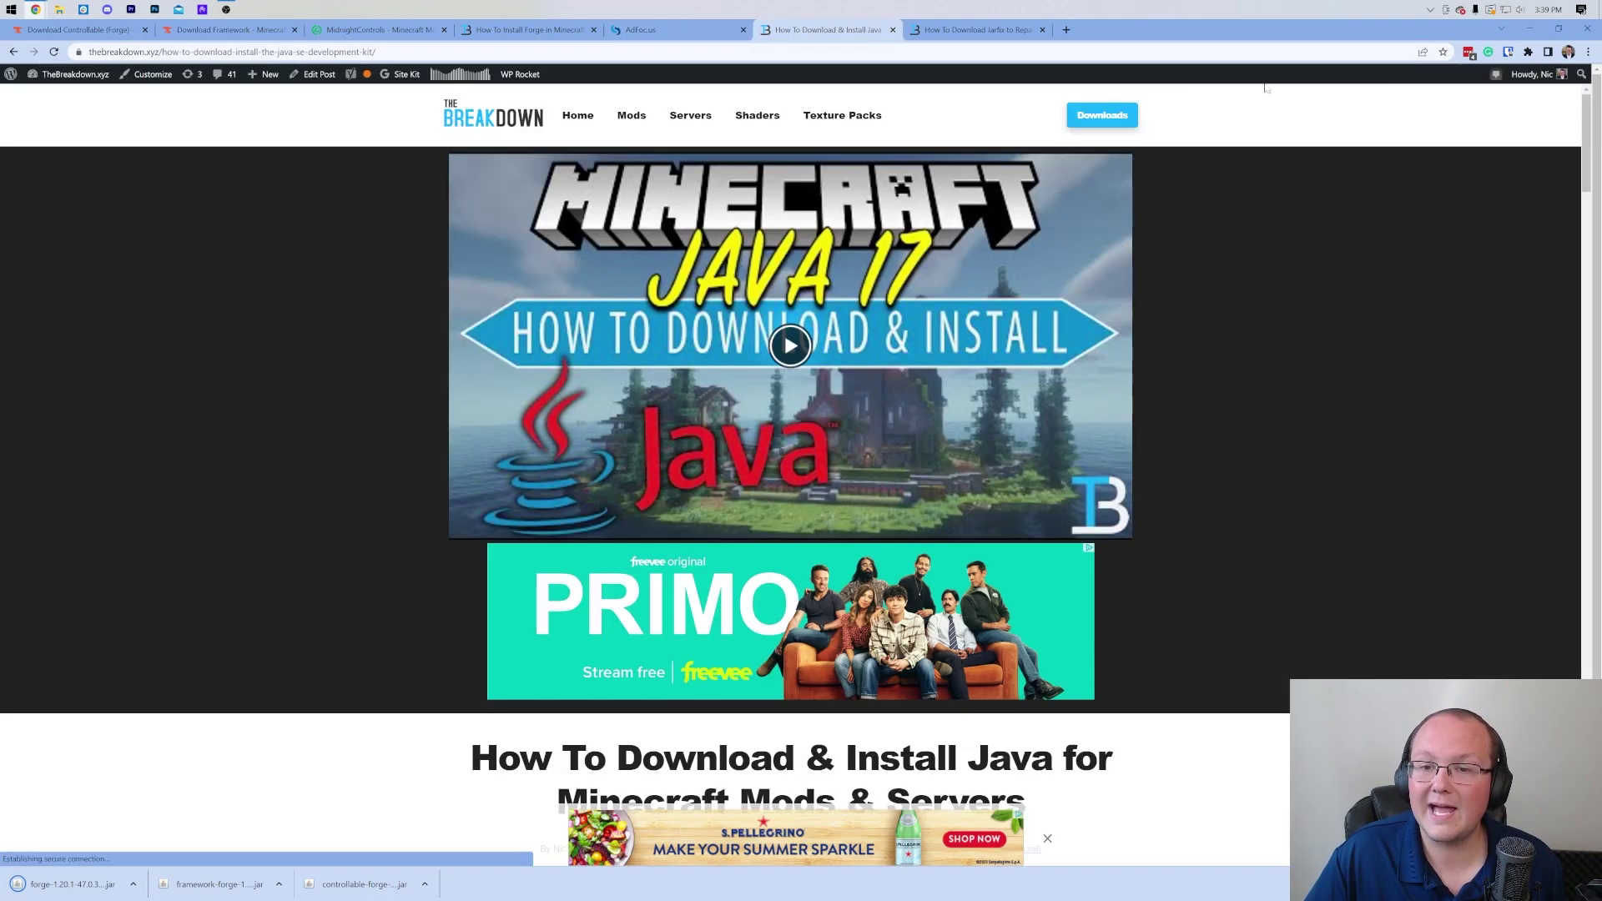
Move the Forge installer, Framework and Controllable jar files from the Downloads folder to the desktop
{"action": "left_click", "coordinate": [1530, 29]}
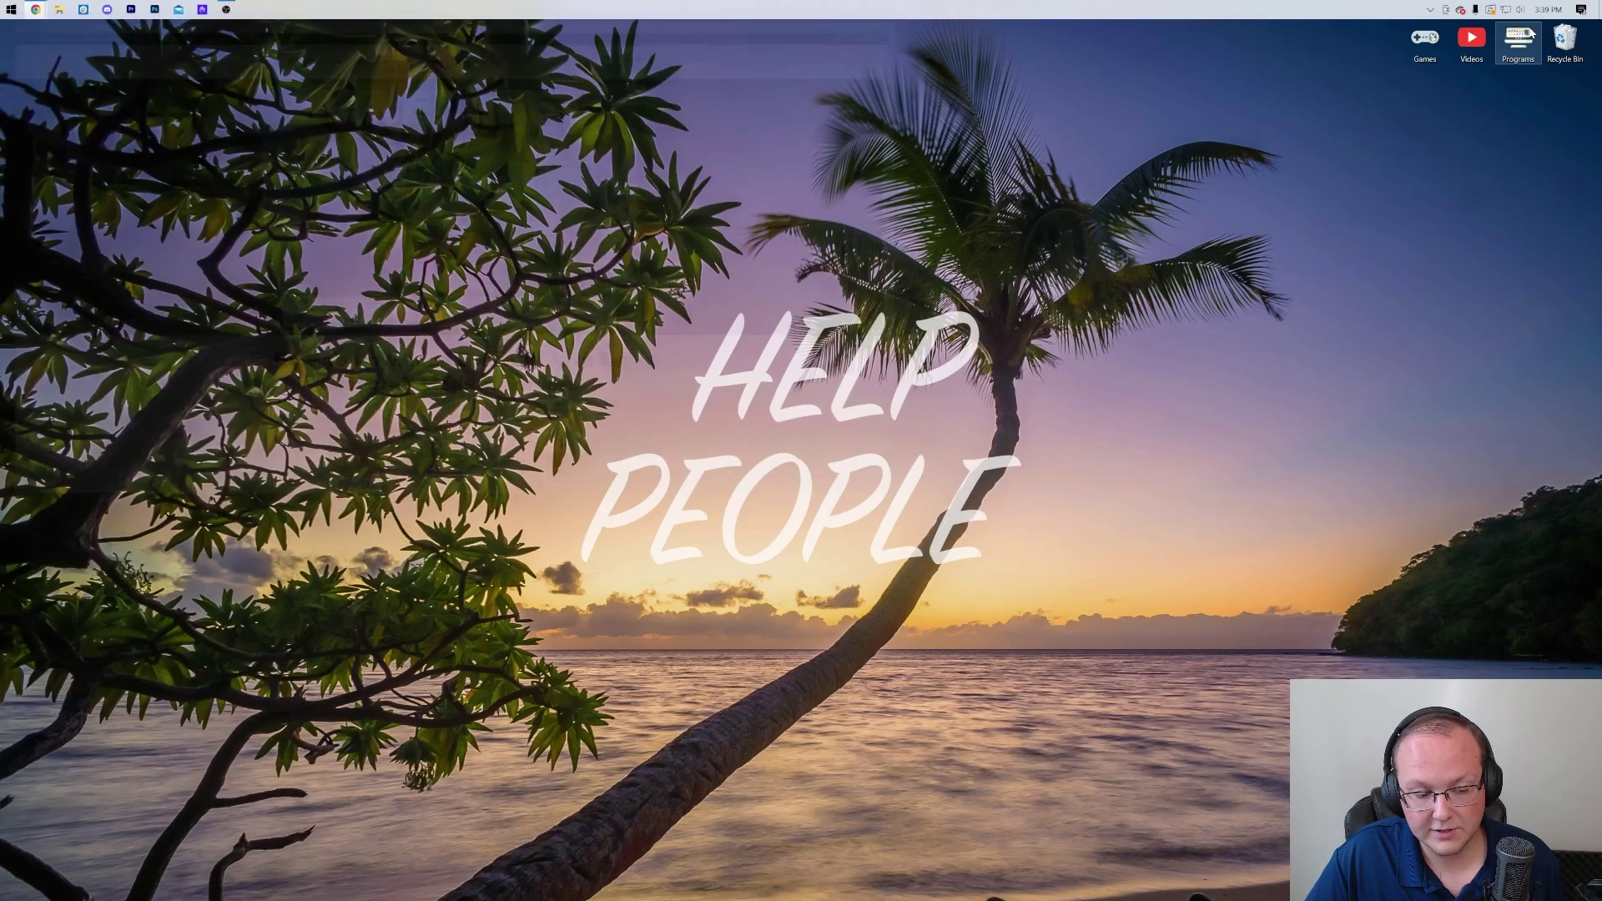
{"action": "left_click", "coordinate": [5, 6]}
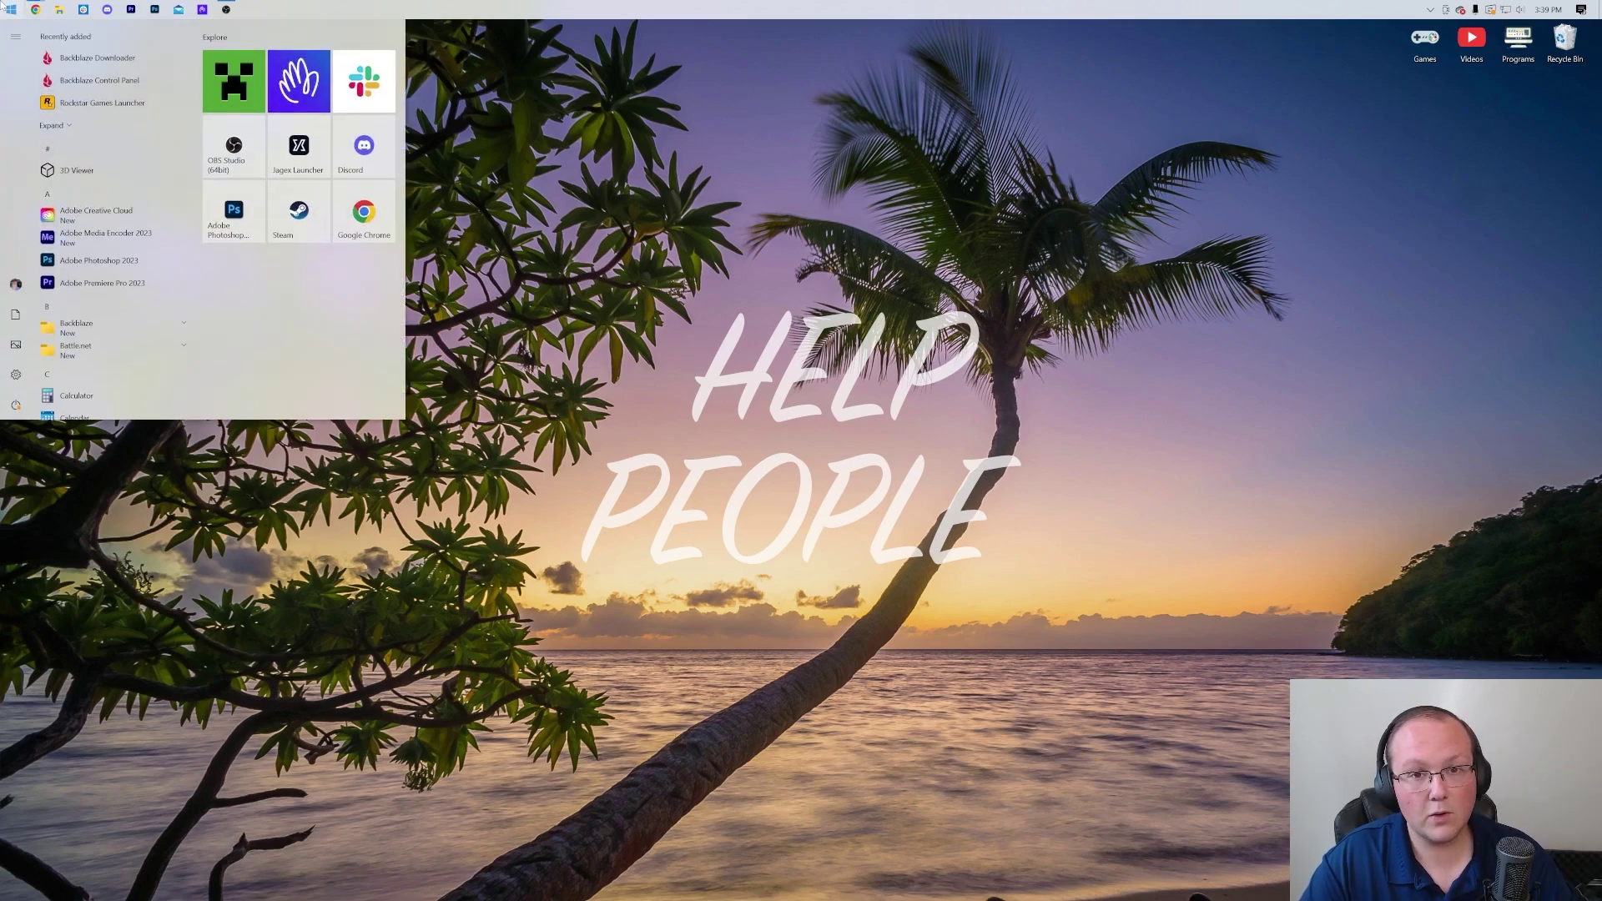
{"action": "type", "text": "downloads"}
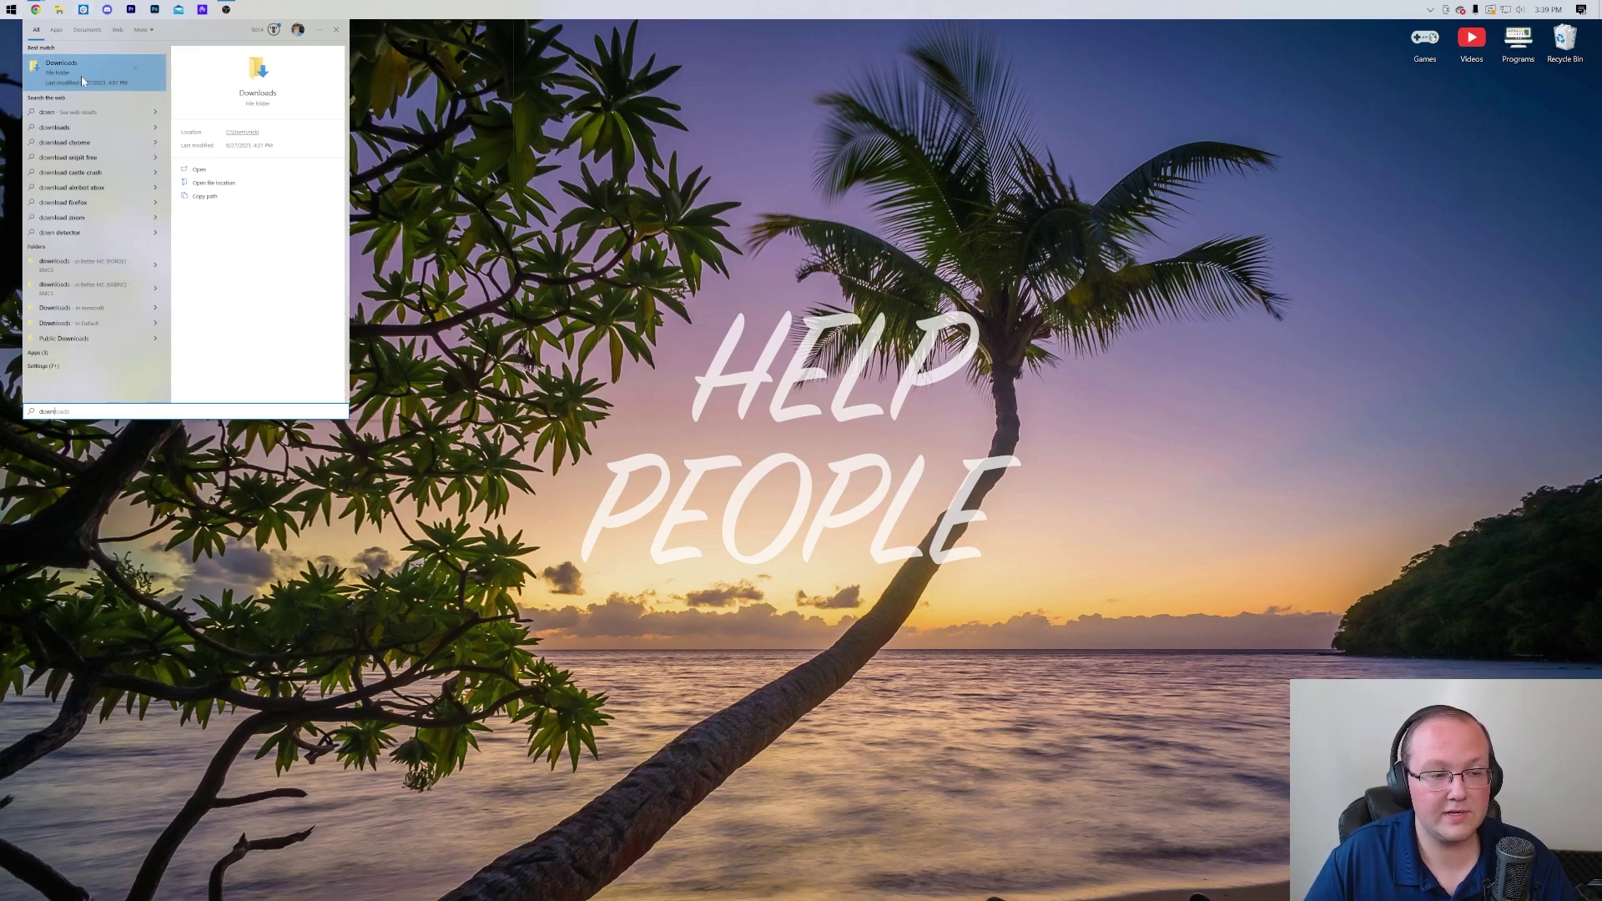
{"action": "left_click", "coordinate": [89, 80]}
{"action": "left_click", "coordinate": [667, 338]}
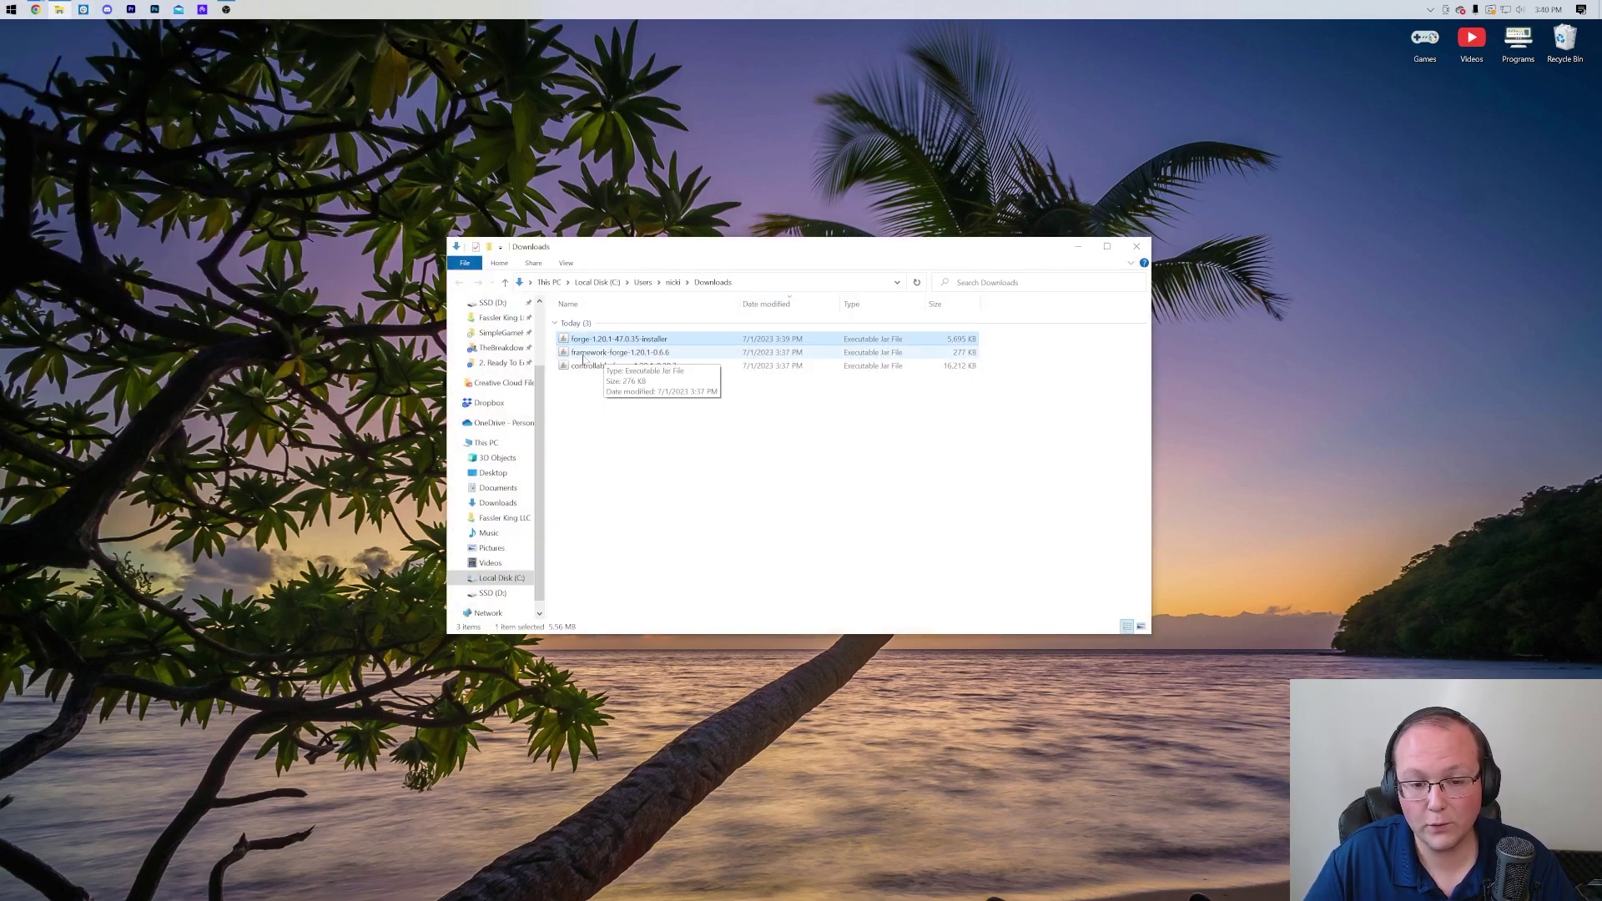
{"action": "left_click", "coordinate": [629, 367], "text": "shift"}
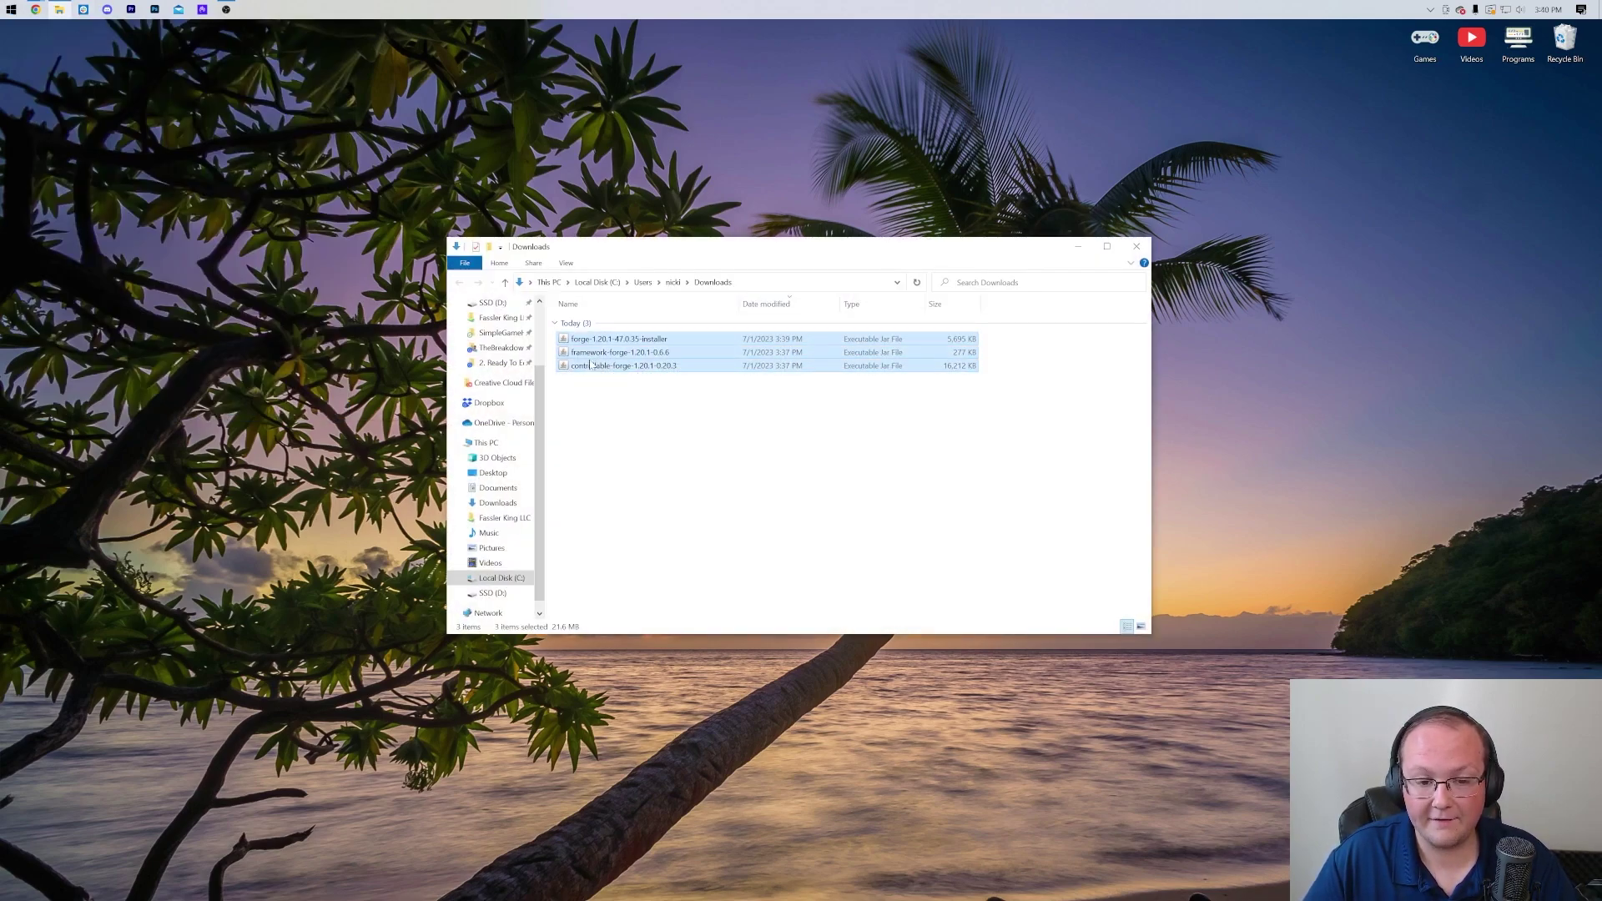
{"action": "left_click_drag", "start_coordinate": [629, 367], "coordinate": [727, 180]}
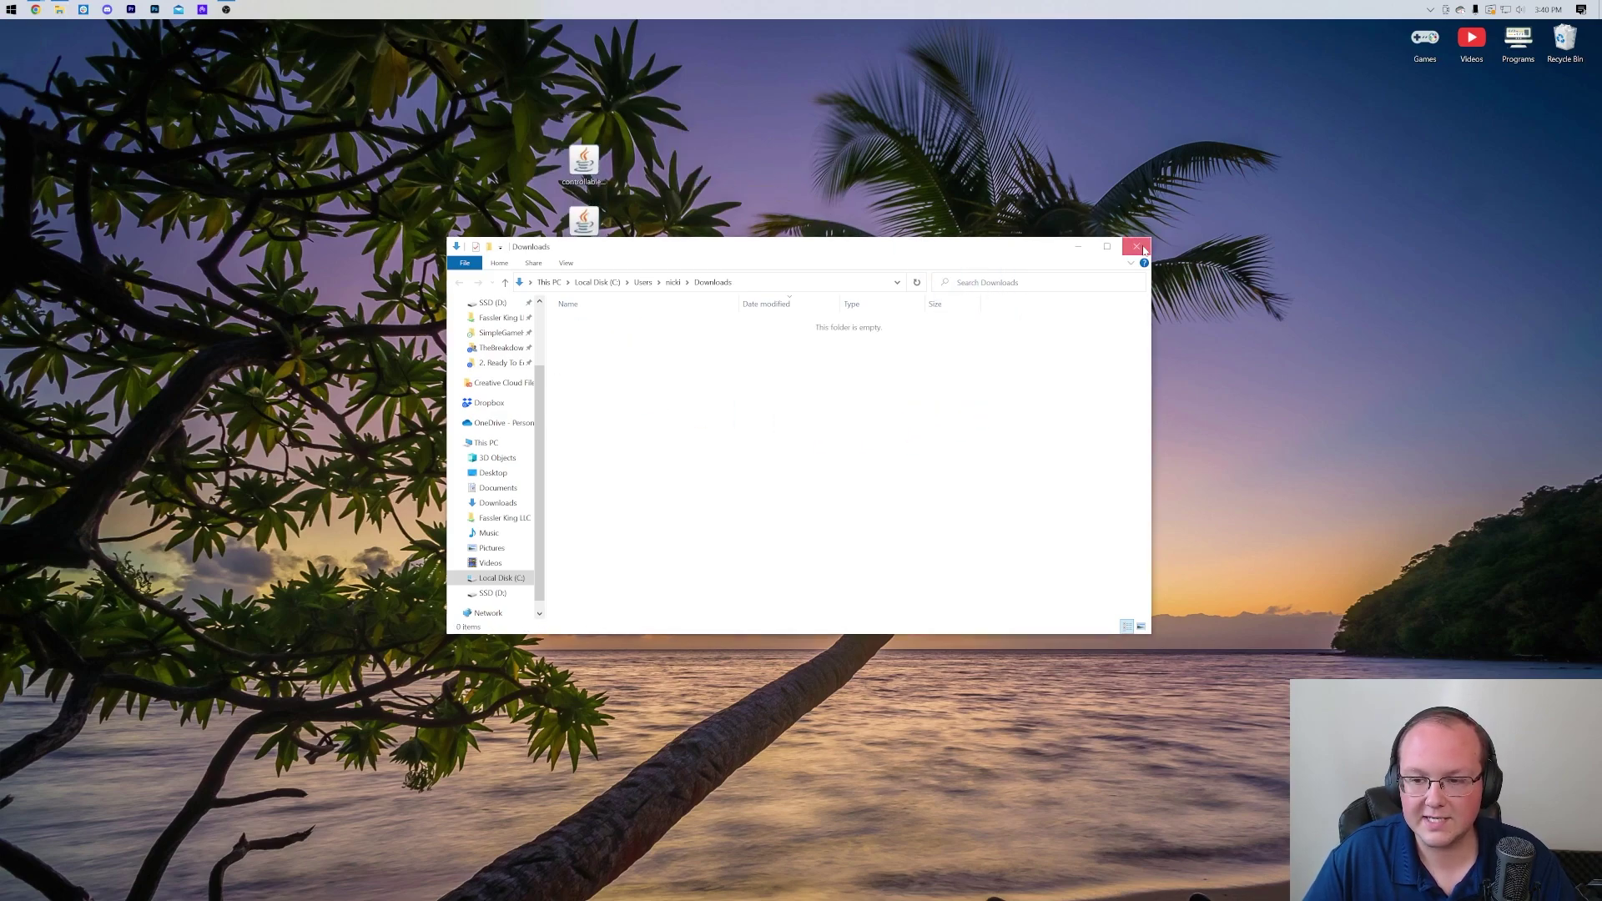
{"action": "left_click", "coordinate": [1136, 247]}
Arrange the desktop files so the Controllable and Framework mods sit together, apart from the Forge installer
{"action": "left_click_drag", "start_coordinate": [582, 160], "coordinate": [722, 164]}
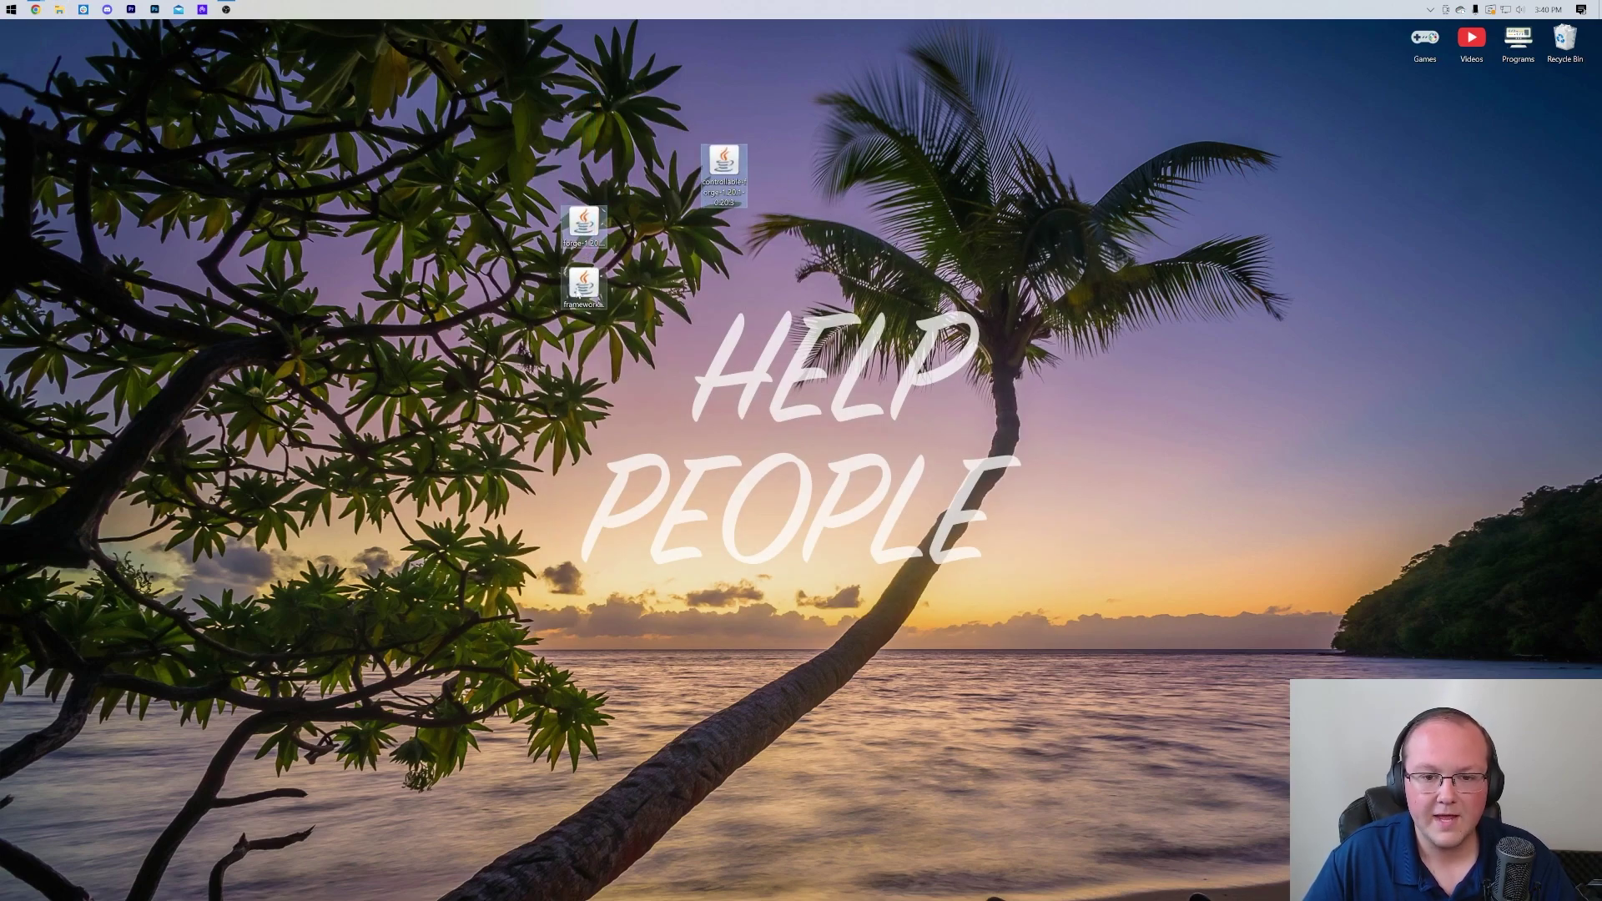
{"action": "left_click_drag", "start_coordinate": [583, 284], "coordinate": [723, 228]}
{"action": "left_click_drag", "start_coordinate": [583, 224], "coordinate": [583, 163]}
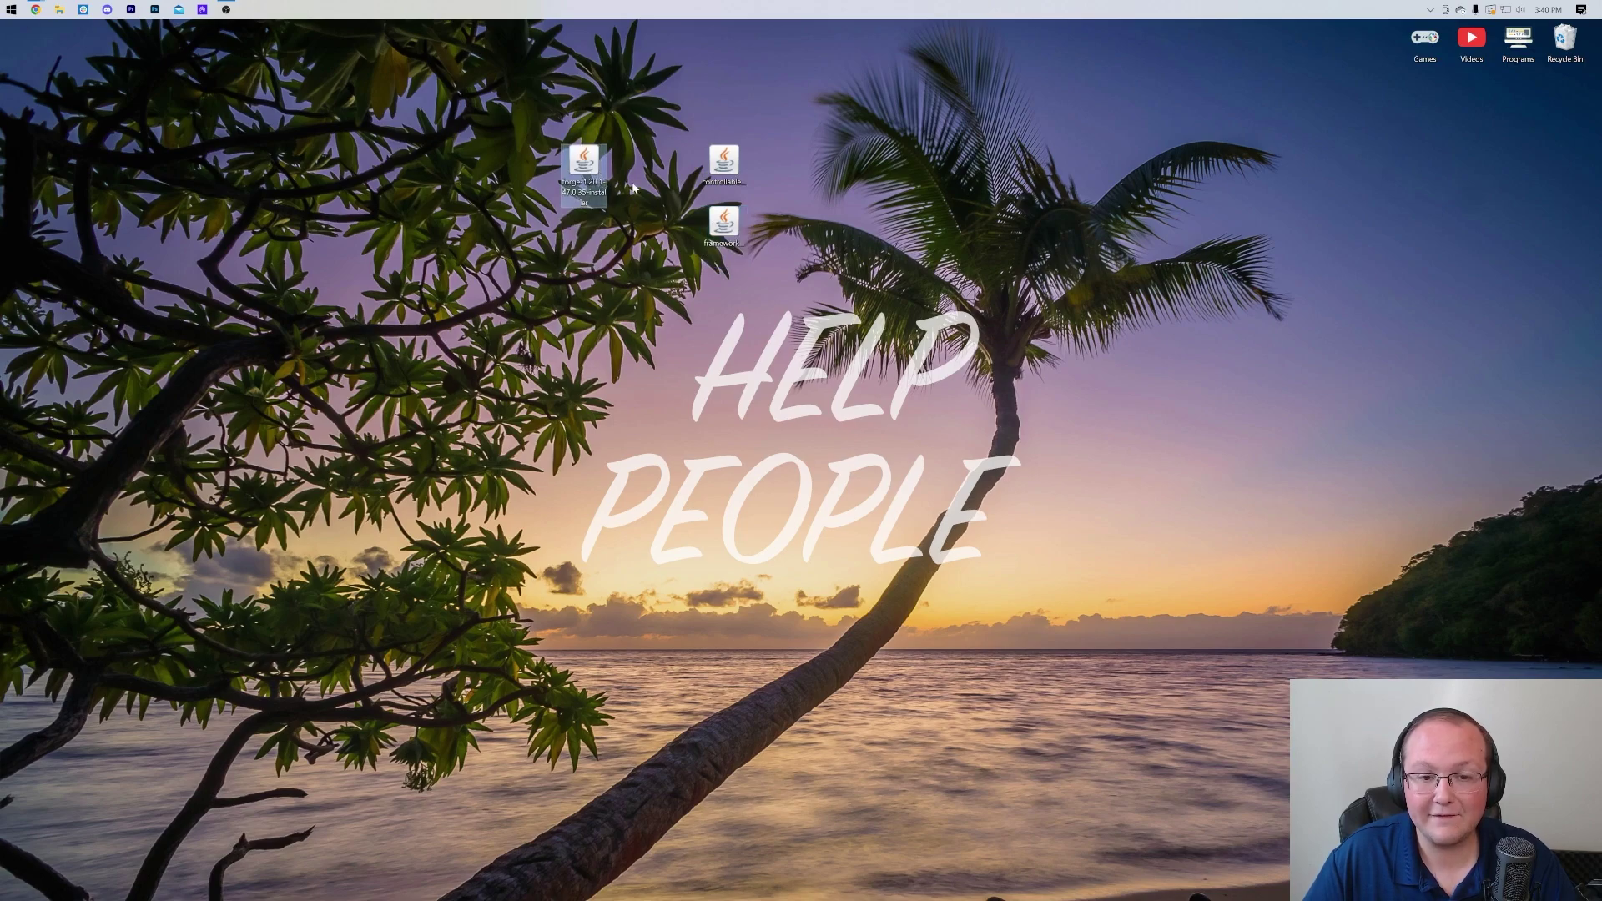
Try to open the Forge installer with Java(TM) Platform SE binary
{"action": "right_click", "coordinate": [585, 179]}
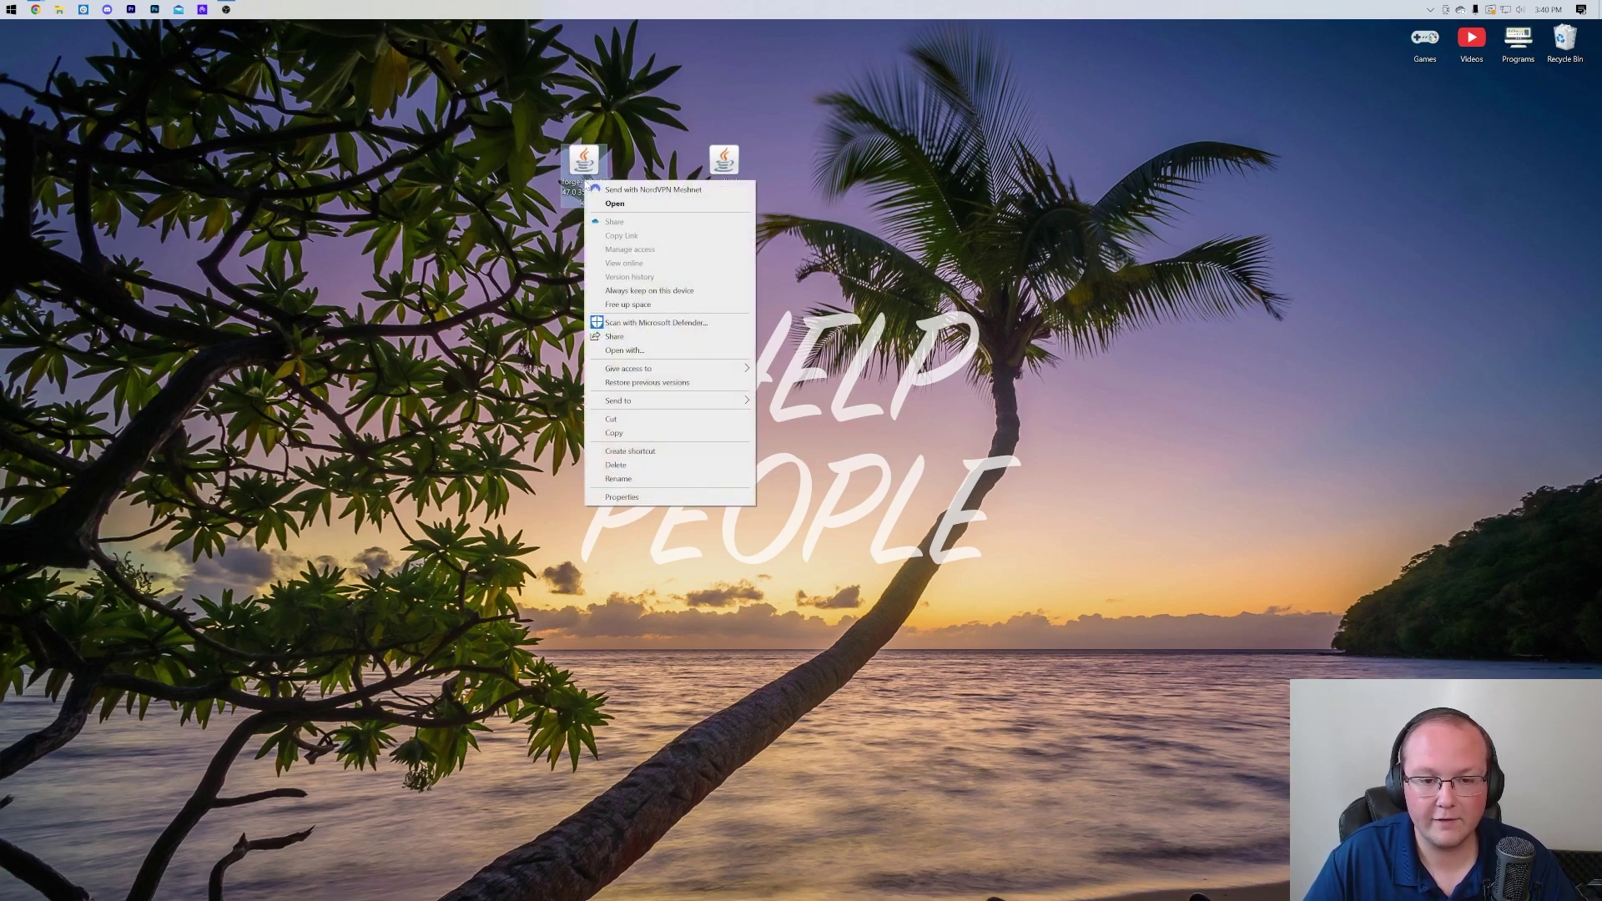
{"action": "left_click", "coordinate": [624, 351]}
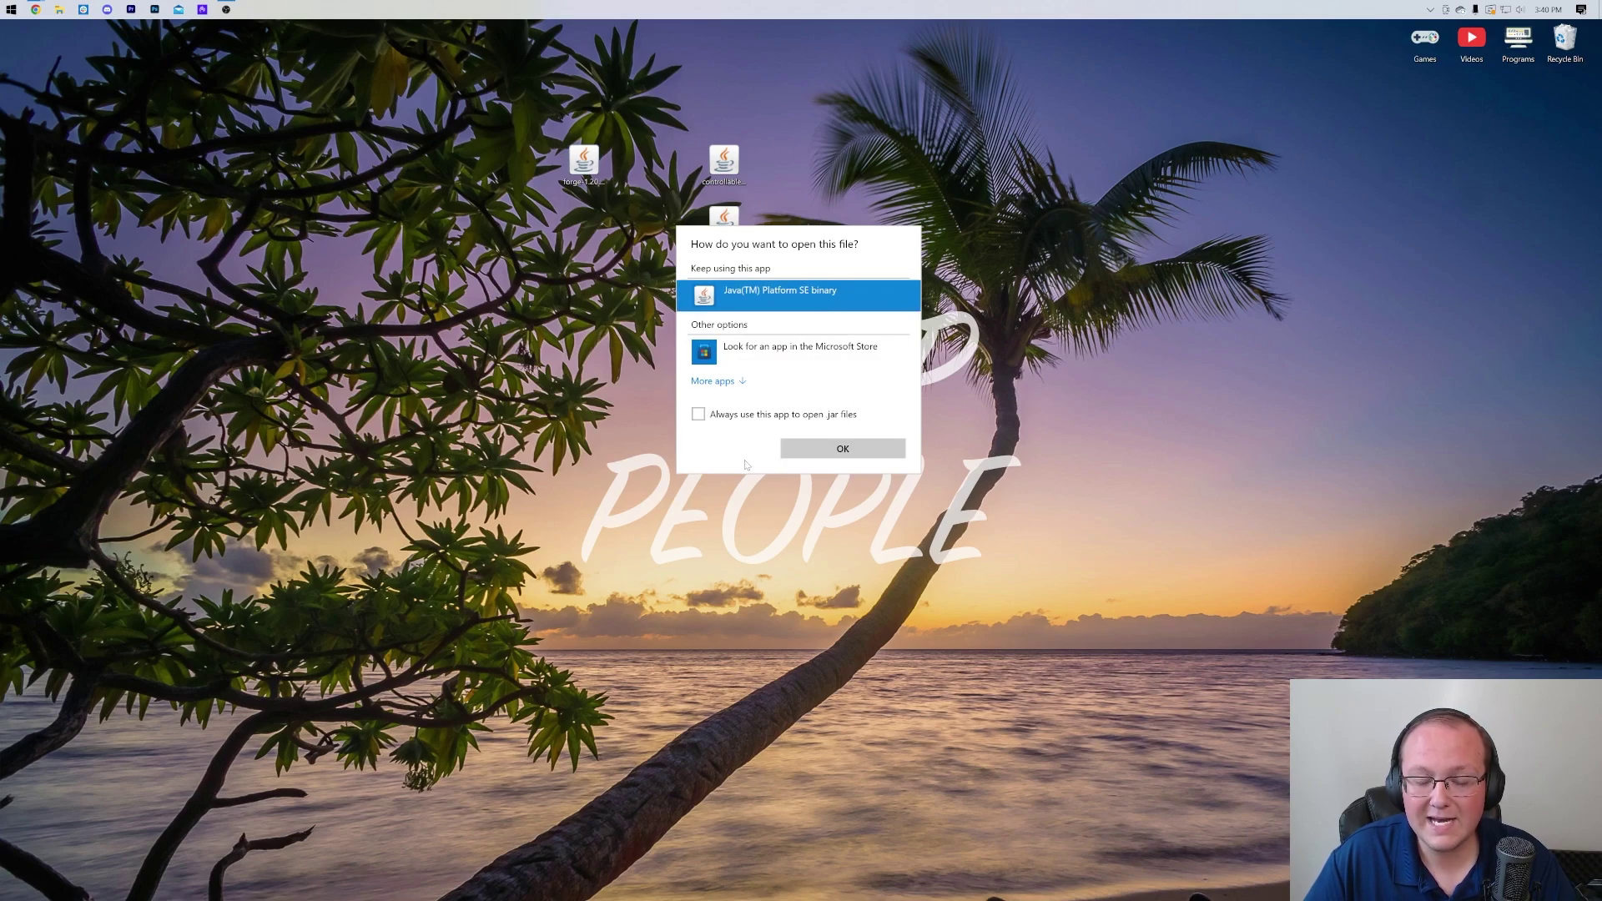
{"action": "left_click", "coordinate": [843, 449]}
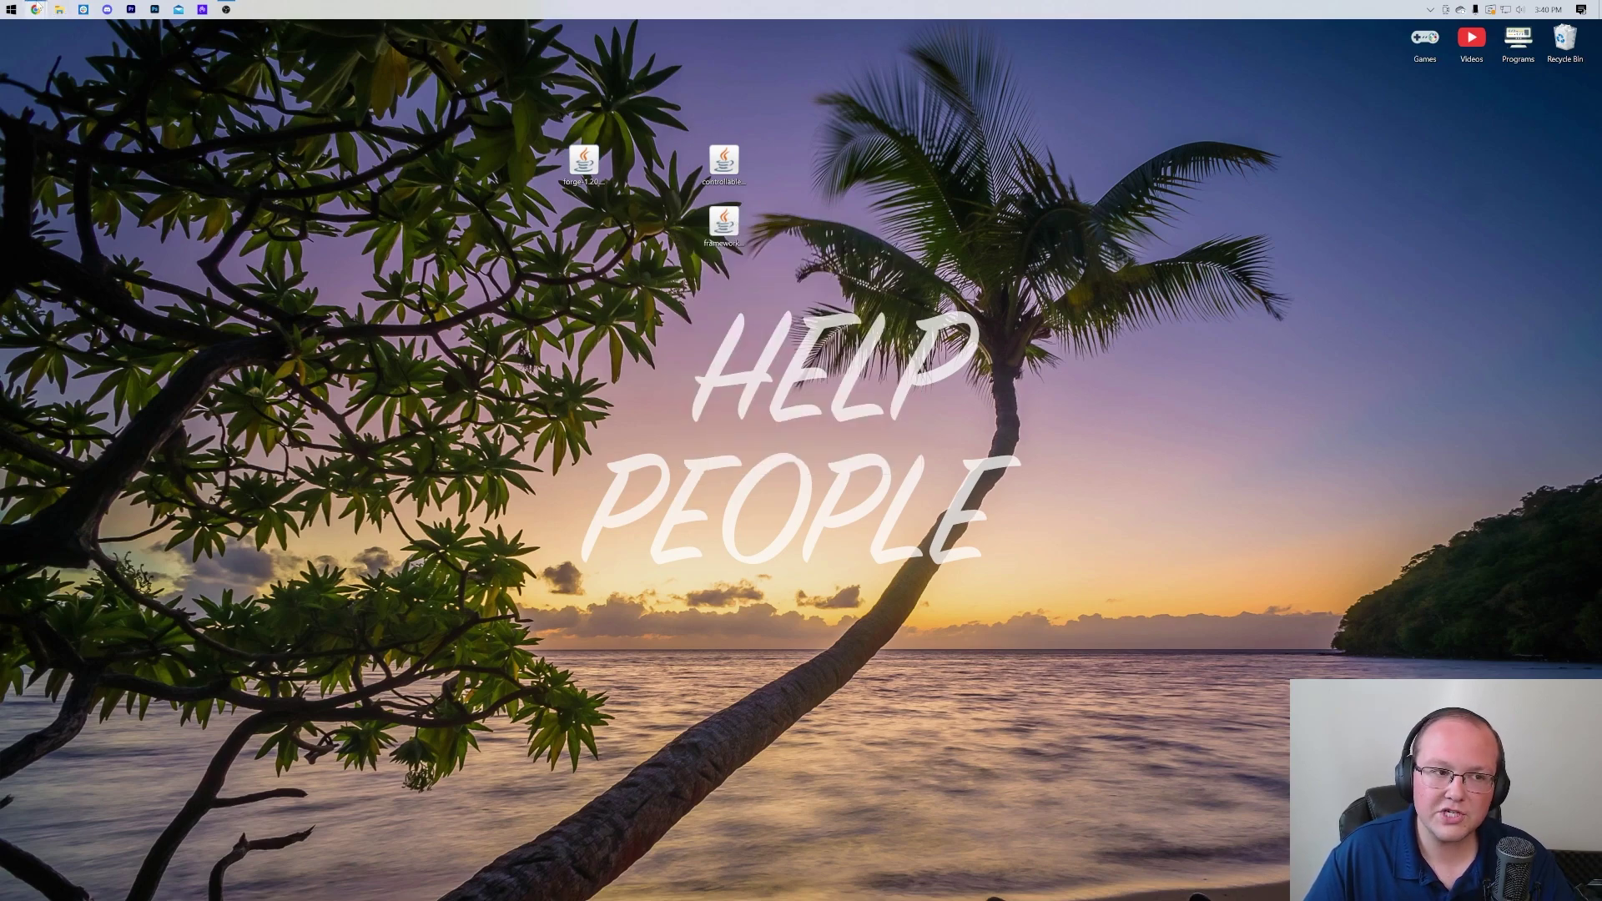
Look over the Java 17 download guide and the Jarfix guide for repairing .jar files in the browser
{"action": "mouse_move", "coordinate": [35, 10]}
{"action": "left_click", "coordinate": [129, 71]}
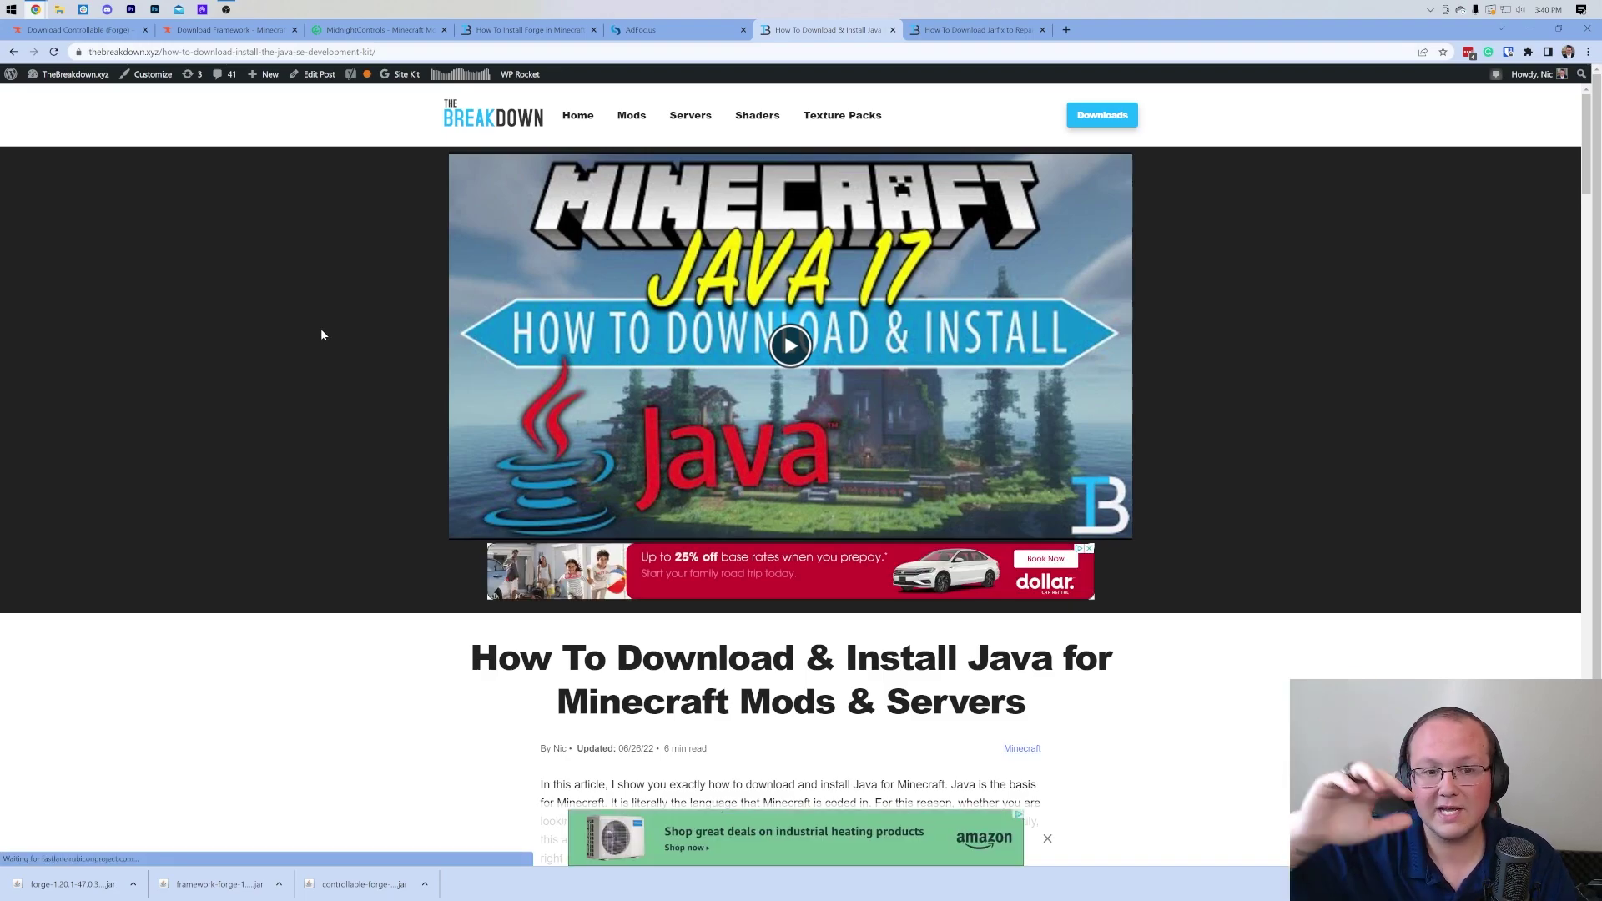
{"action": "scroll", "coordinate": [389, 285], "scroll_direction": "down", "scroll_amount": 5}
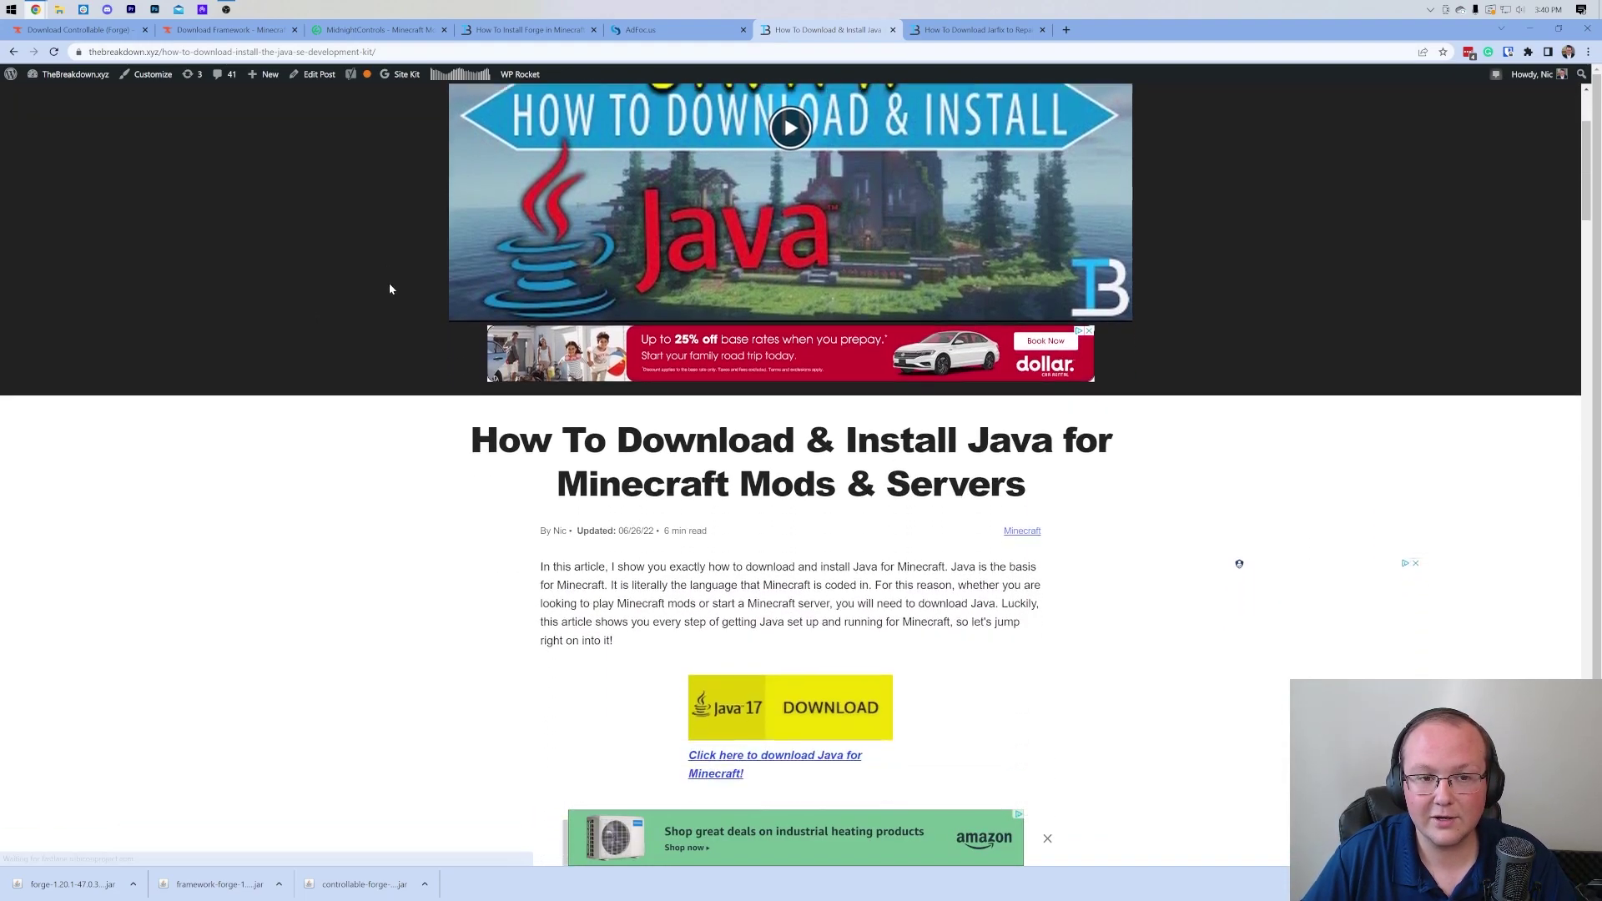
{"action": "scroll", "coordinate": [388, 288], "scroll_direction": "down", "scroll_amount": 10}
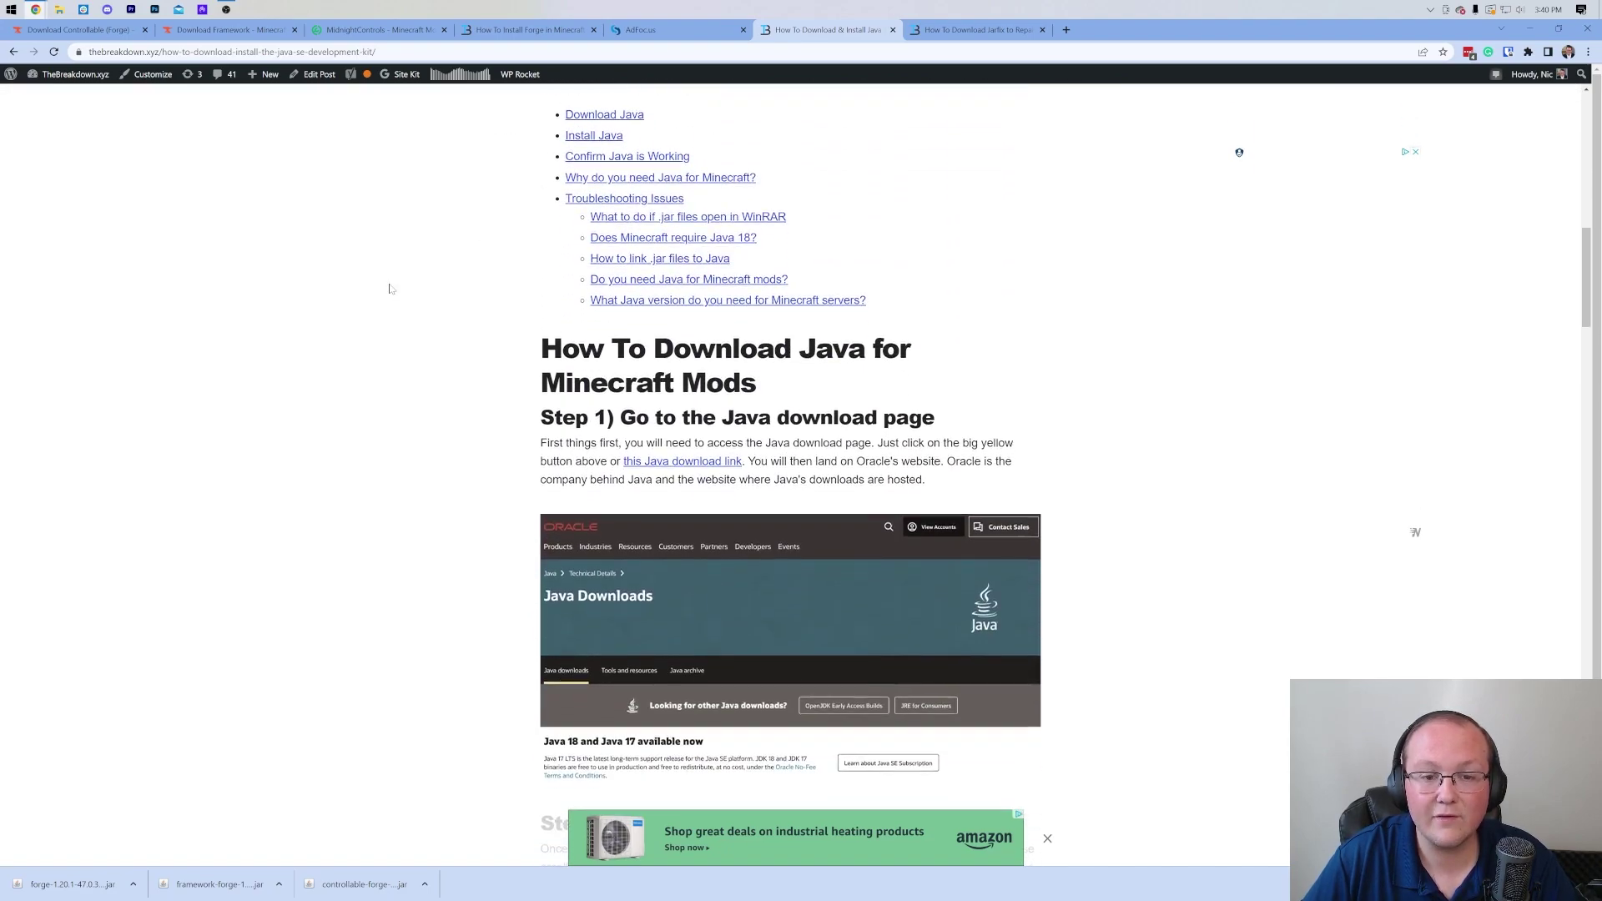
{"action": "scroll", "coordinate": [863, 216], "scroll_direction": "up", "scroll_amount": 4}
{"action": "scroll", "coordinate": [812, 377], "scroll_direction": "up", "scroll_amount": 12}
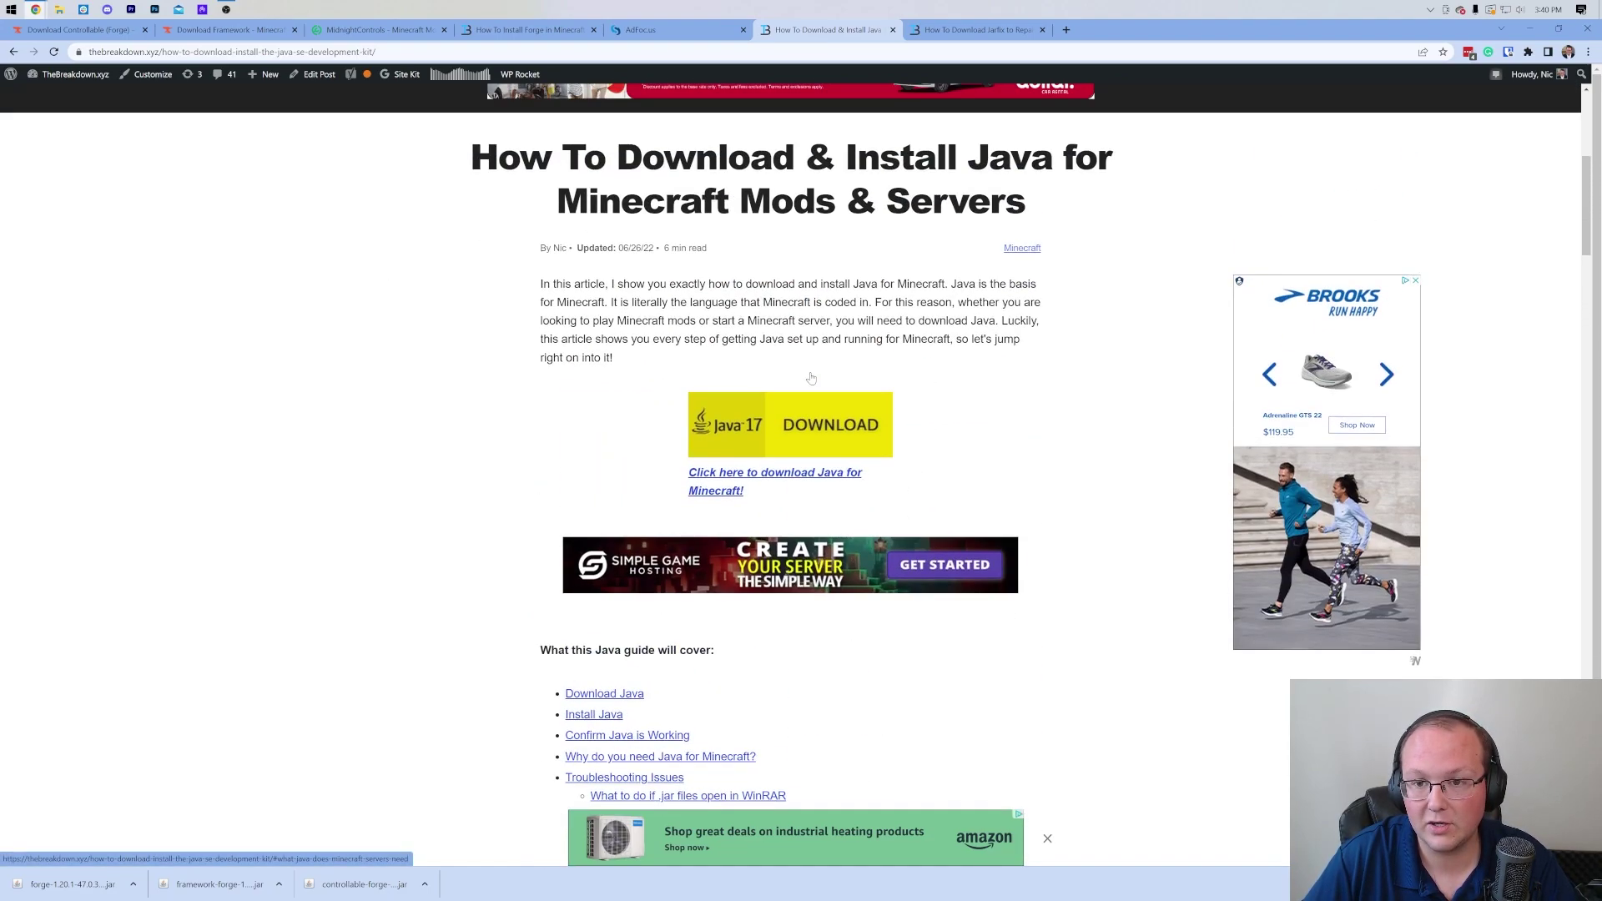
{"action": "left_click", "coordinate": [948, 31]}
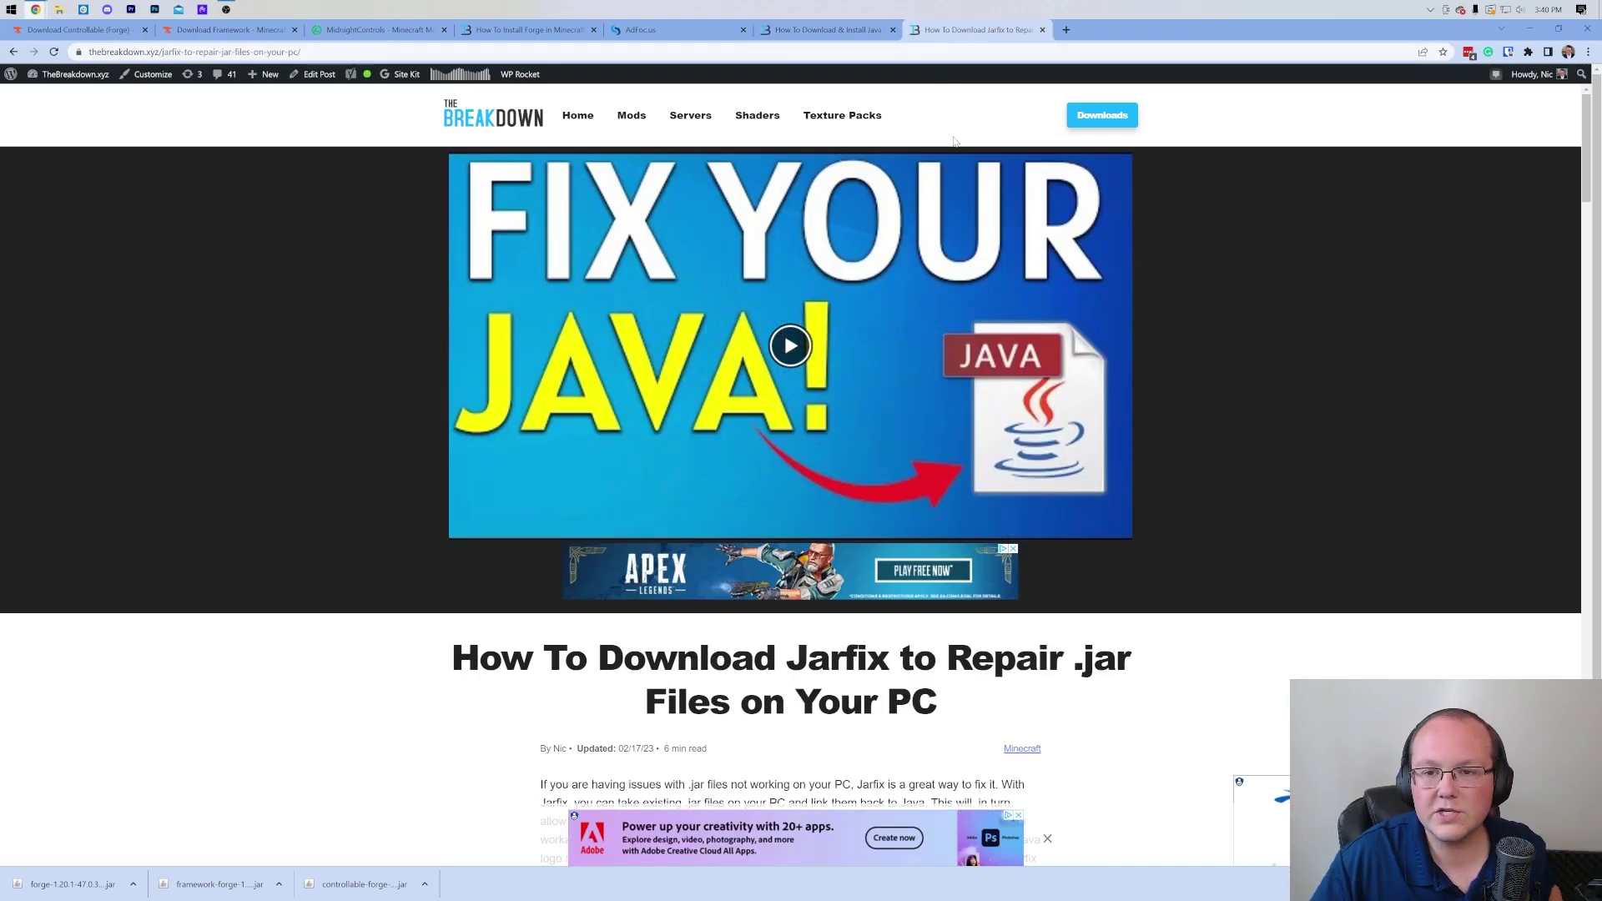
{"action": "key", "text": "ctrl+shift+Tab"}
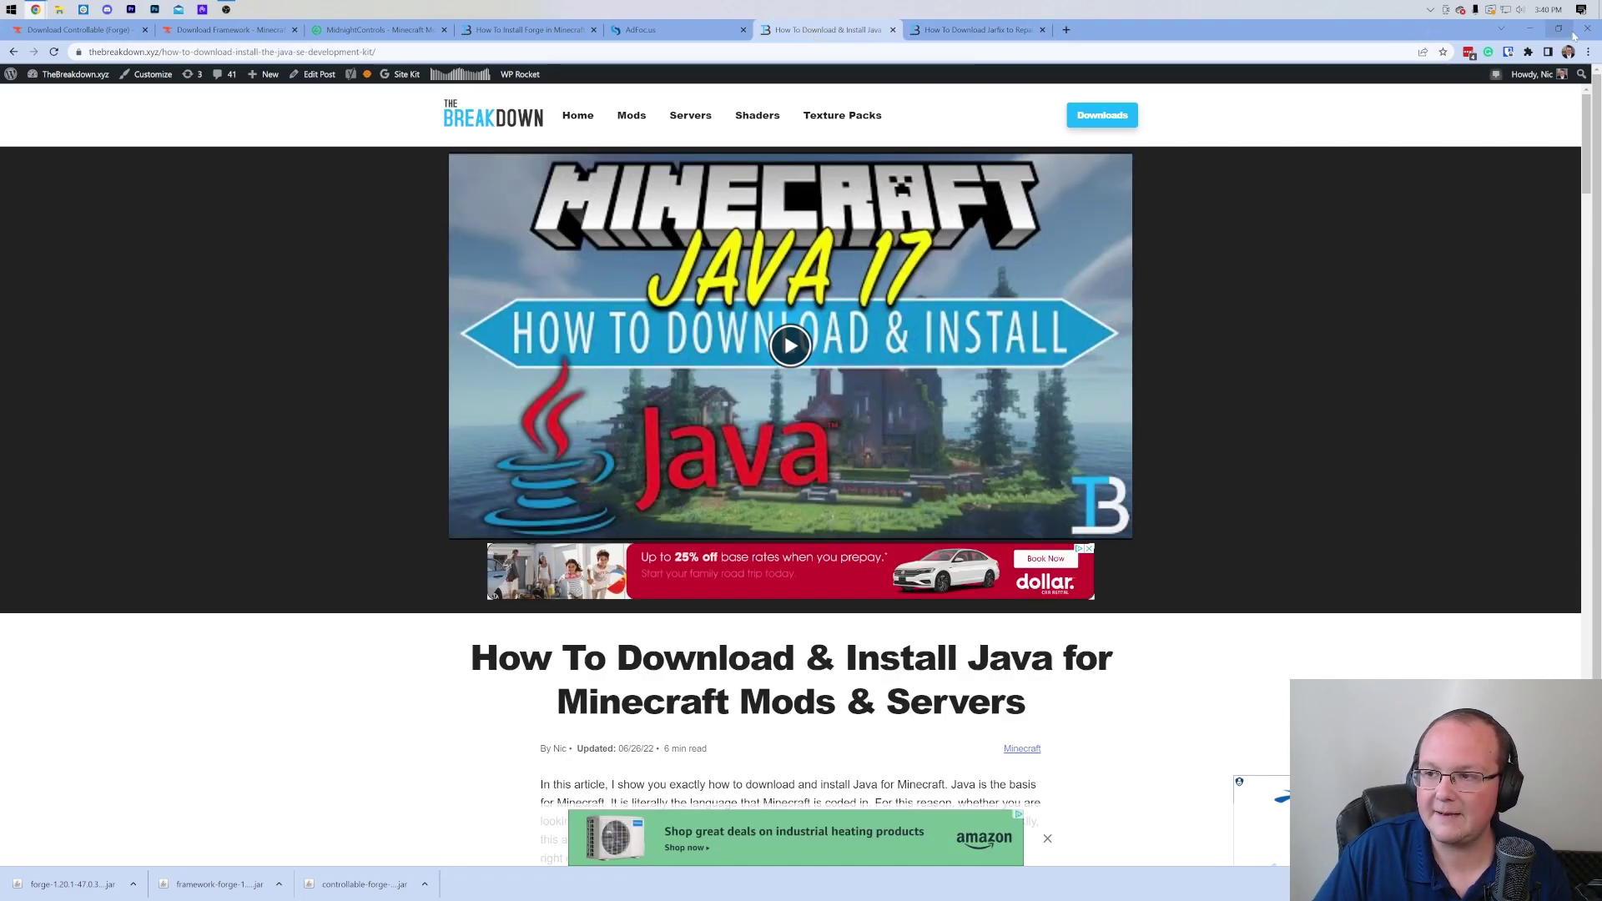
{"action": "left_click", "coordinate": [1530, 28]}
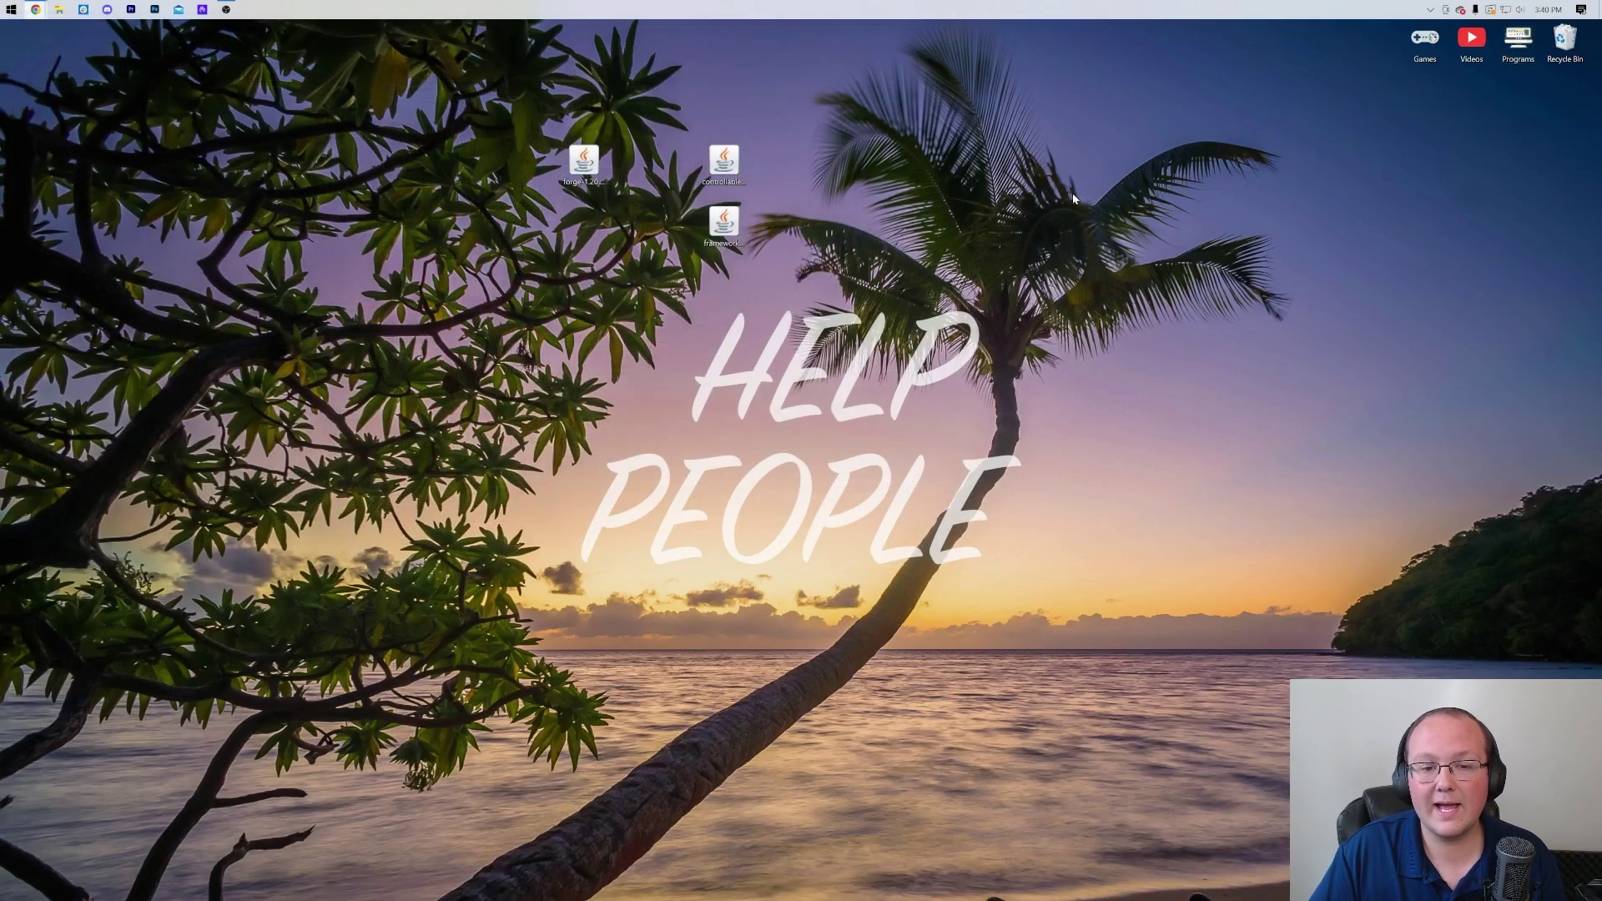
Run the Forge installer with Java(TM) Platform SE binary, install the client, and move the installer to the Recycle Bin
{"action": "right_click", "coordinate": [585, 167]}
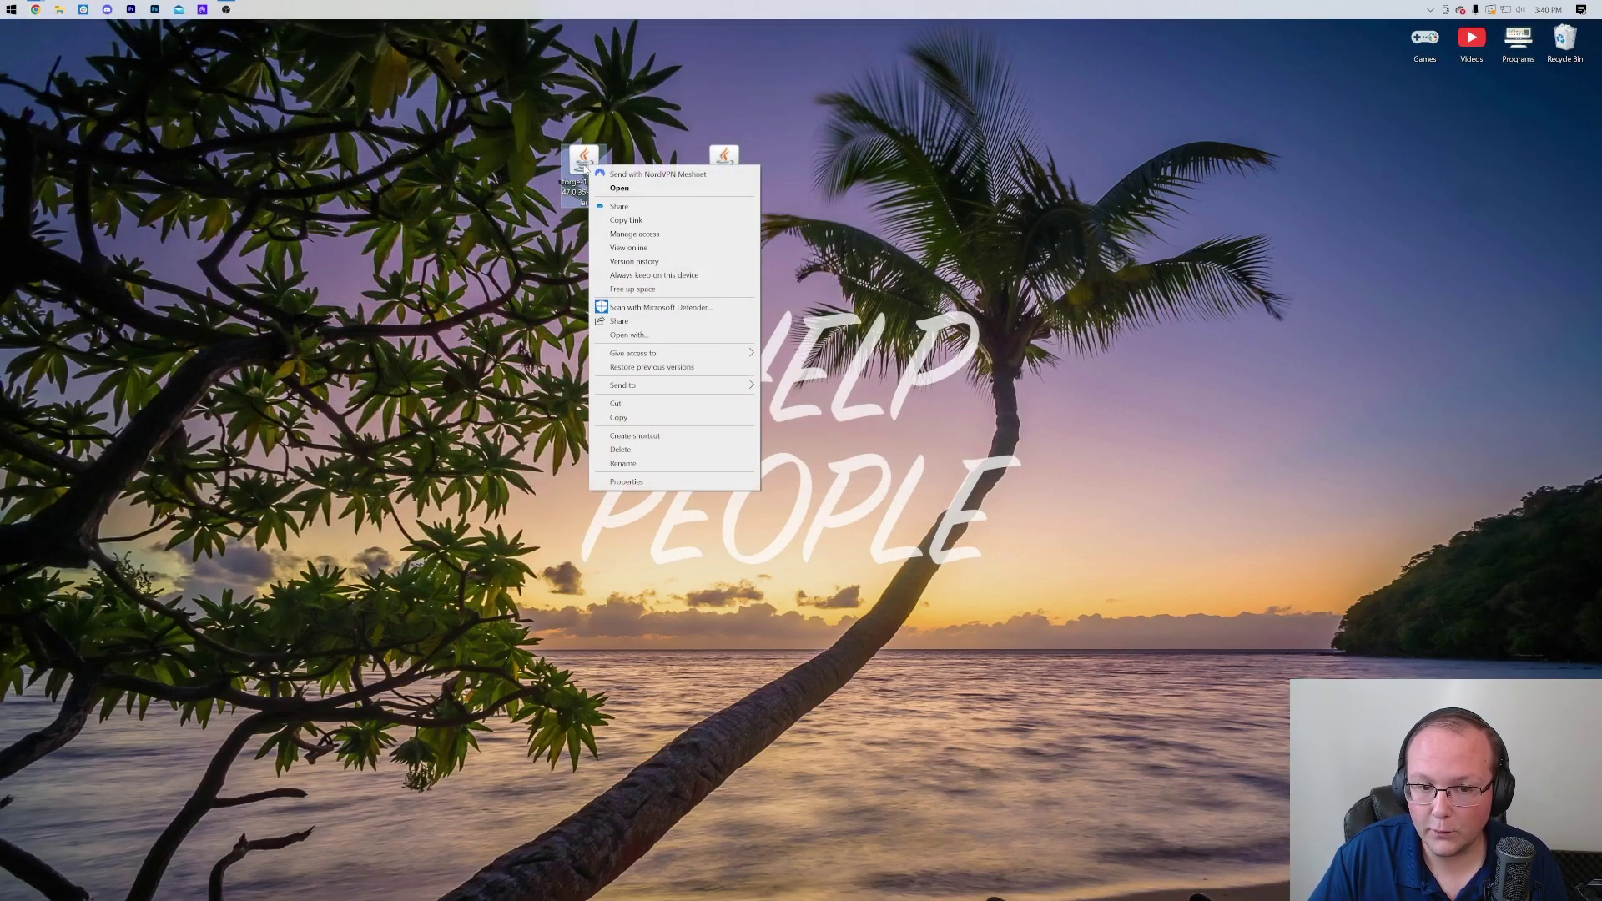
{"action": "left_click", "coordinate": [631, 336]}
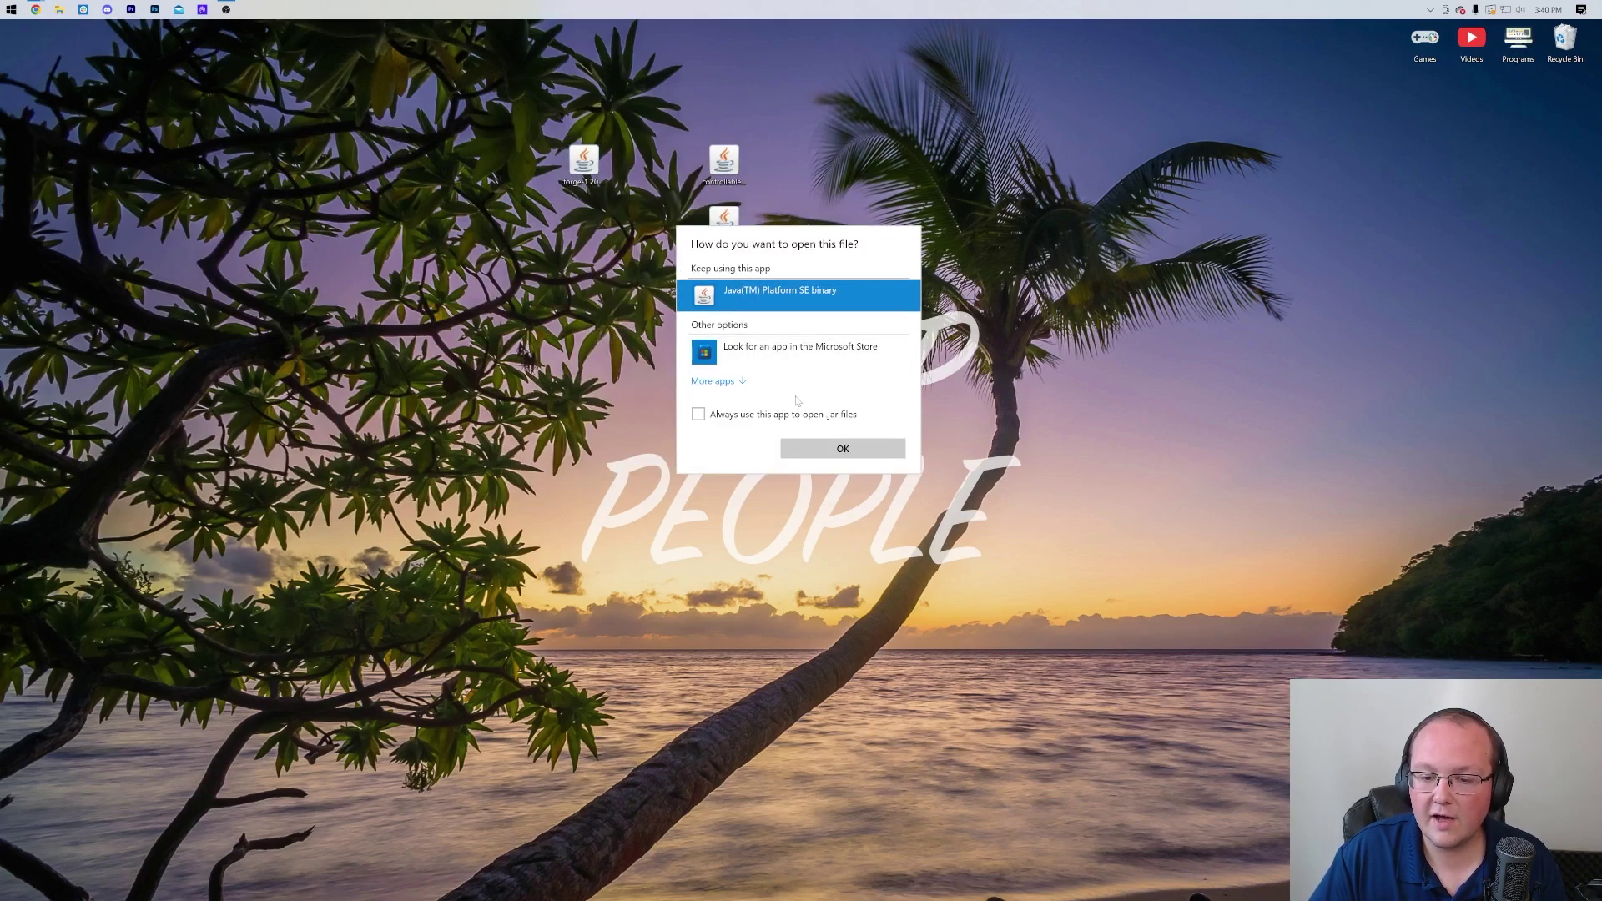
{"action": "left_click", "coordinate": [807, 450]}
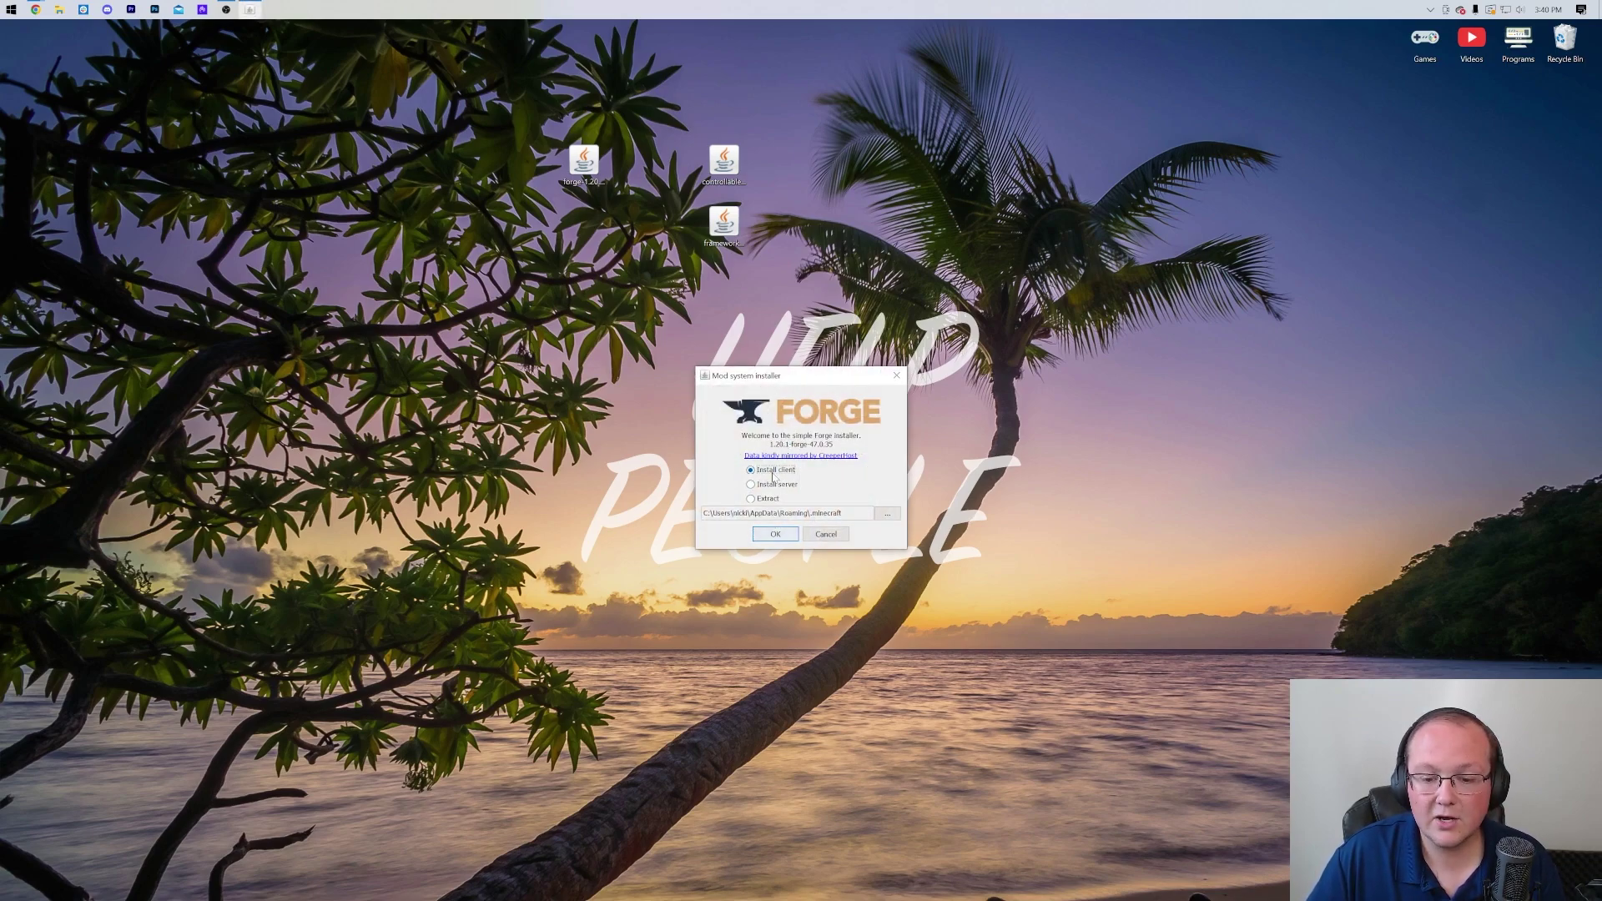
{"action": "left_click", "coordinate": [775, 534]}
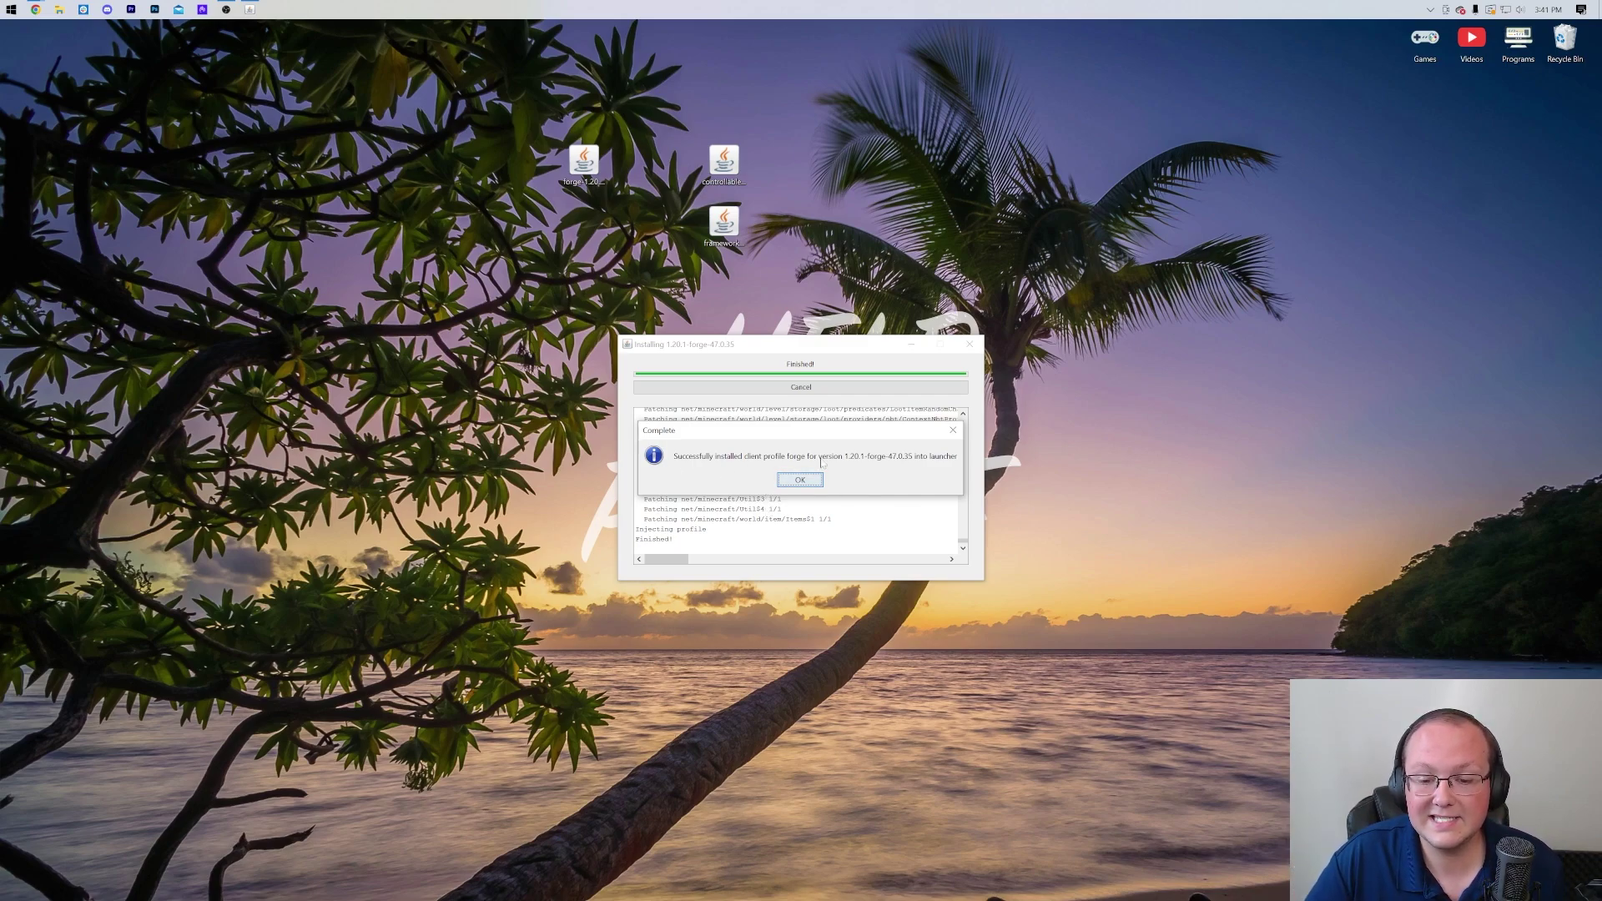
{"action": "left_click", "coordinate": [815, 480]}
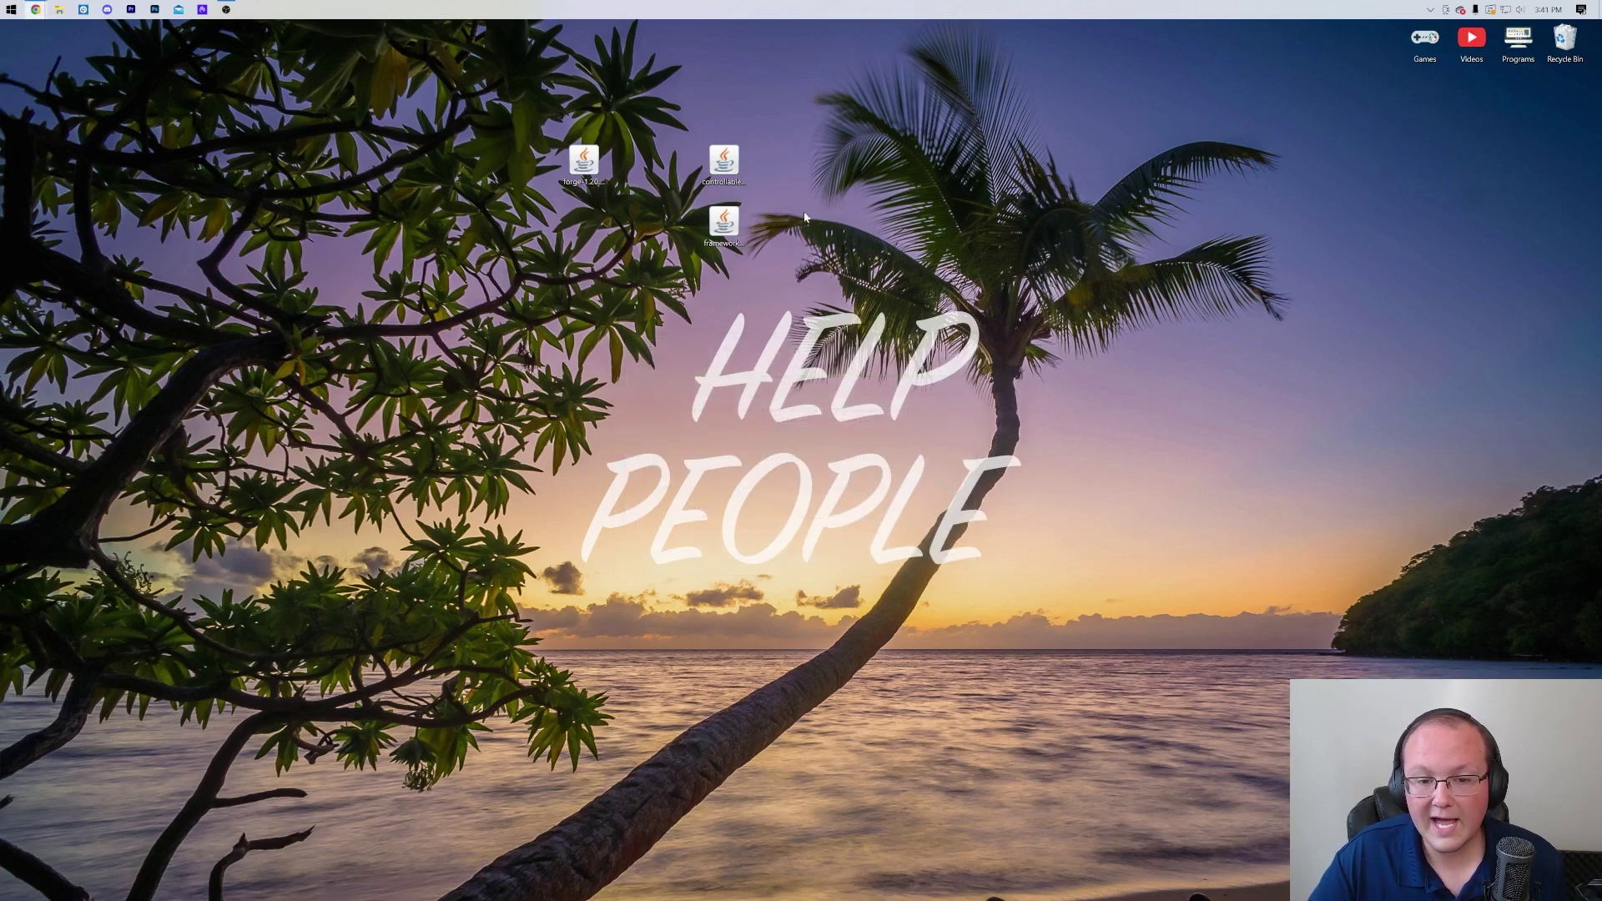
{"action": "left_click_drag", "start_coordinate": [583, 163], "coordinate": [1564, 37]}
Open the Minecraft Launcher and place the Framework file beside the Controllable file on the desktop
{"action": "left_click", "coordinate": [5, 7]}
{"action": "left_click", "coordinate": [954, 451]}
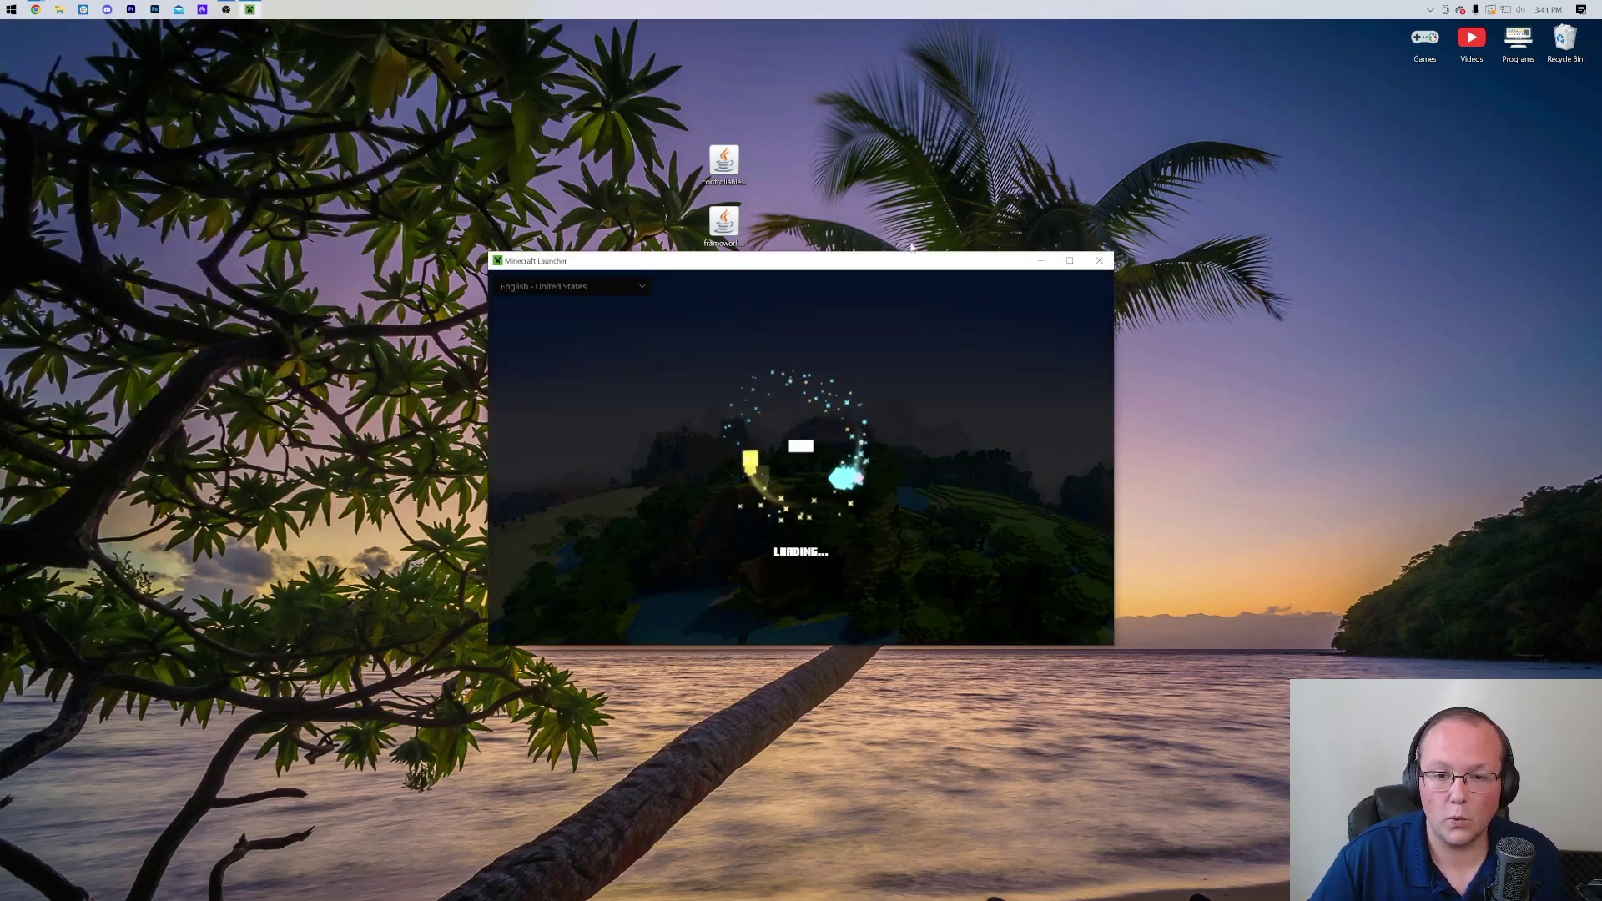
{"action": "left_click_drag", "start_coordinate": [724, 219], "coordinate": [771, 162]}
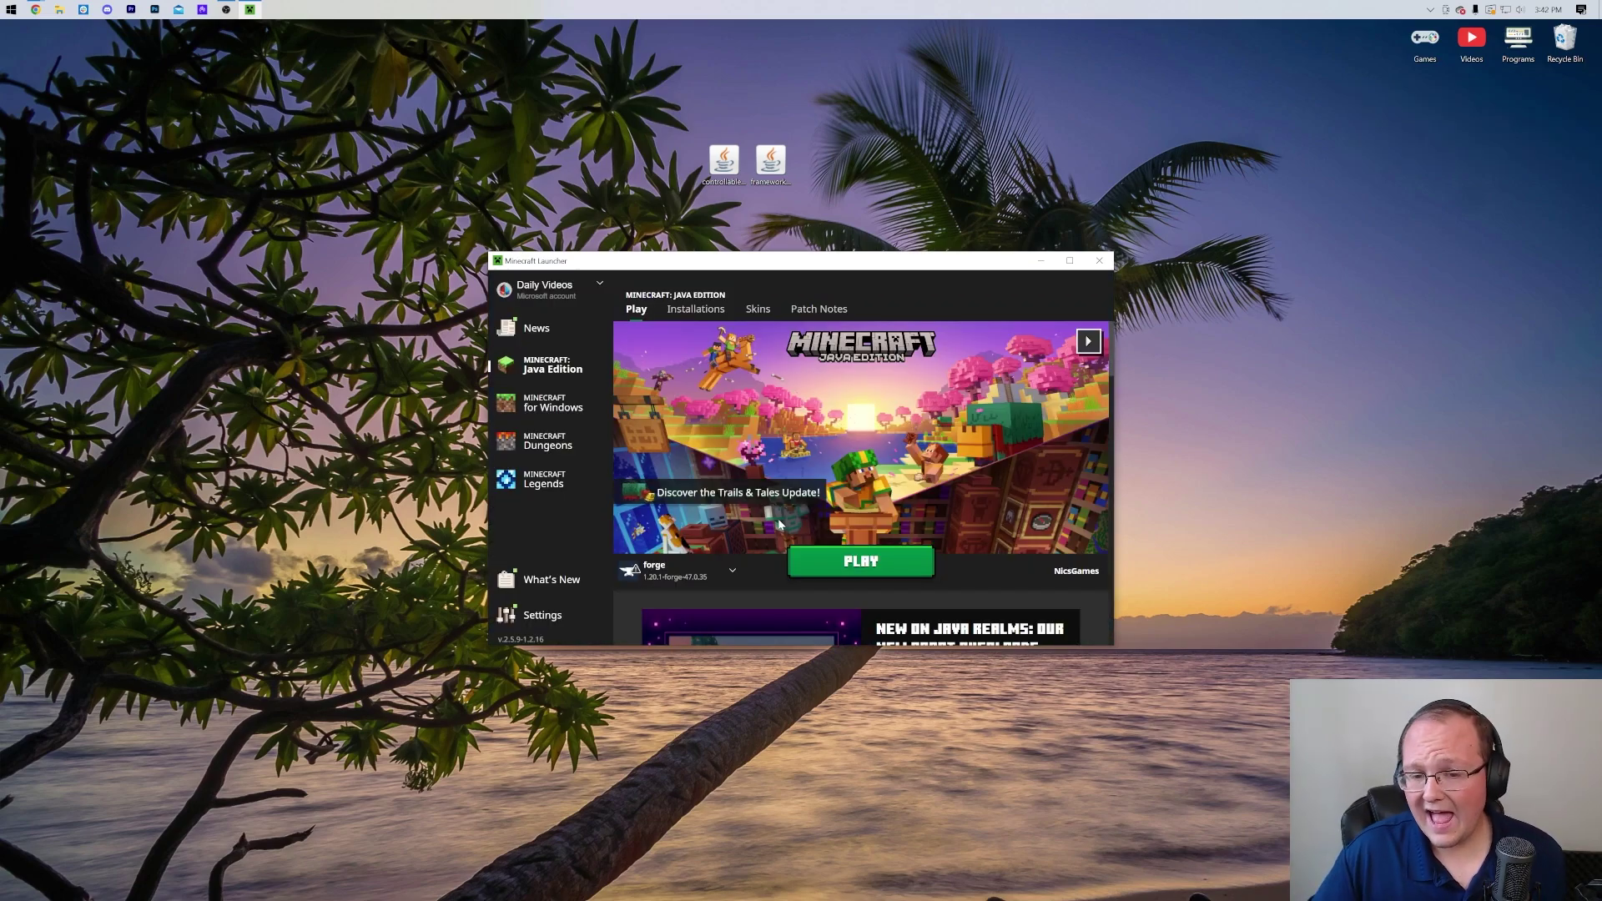
Check the selected forge profile and the other available installations for Minecraft: Java Edition
{"action": "mouse_move", "coordinate": [653, 578]}
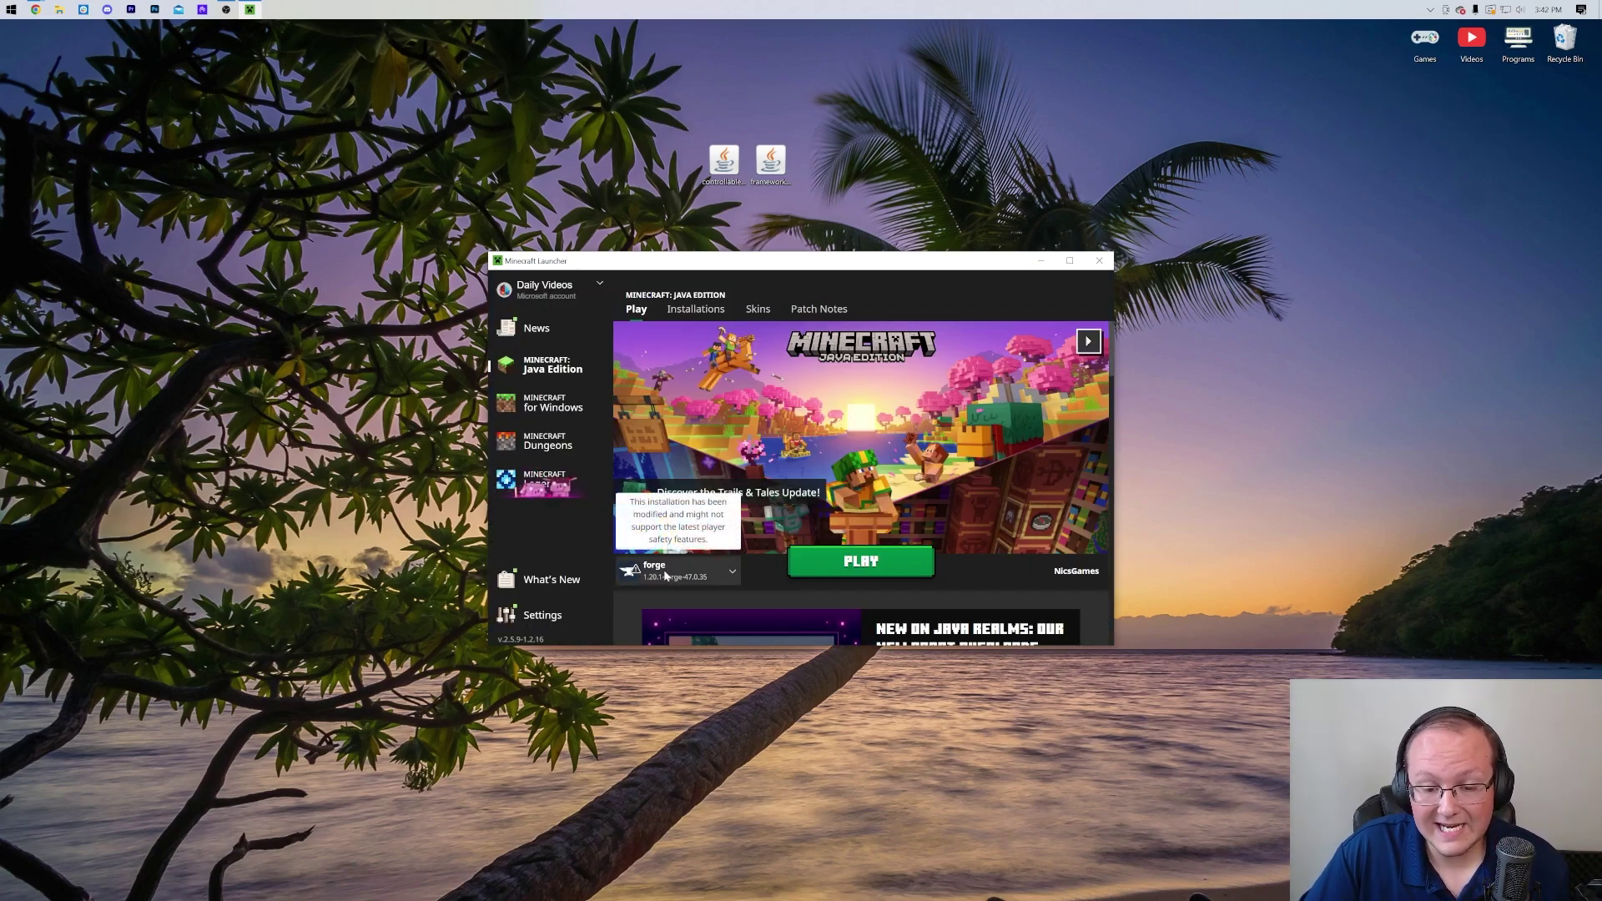
{"action": "left_click", "coordinate": [923, 570]}
{"action": "left_click", "coordinate": [898, 519]}
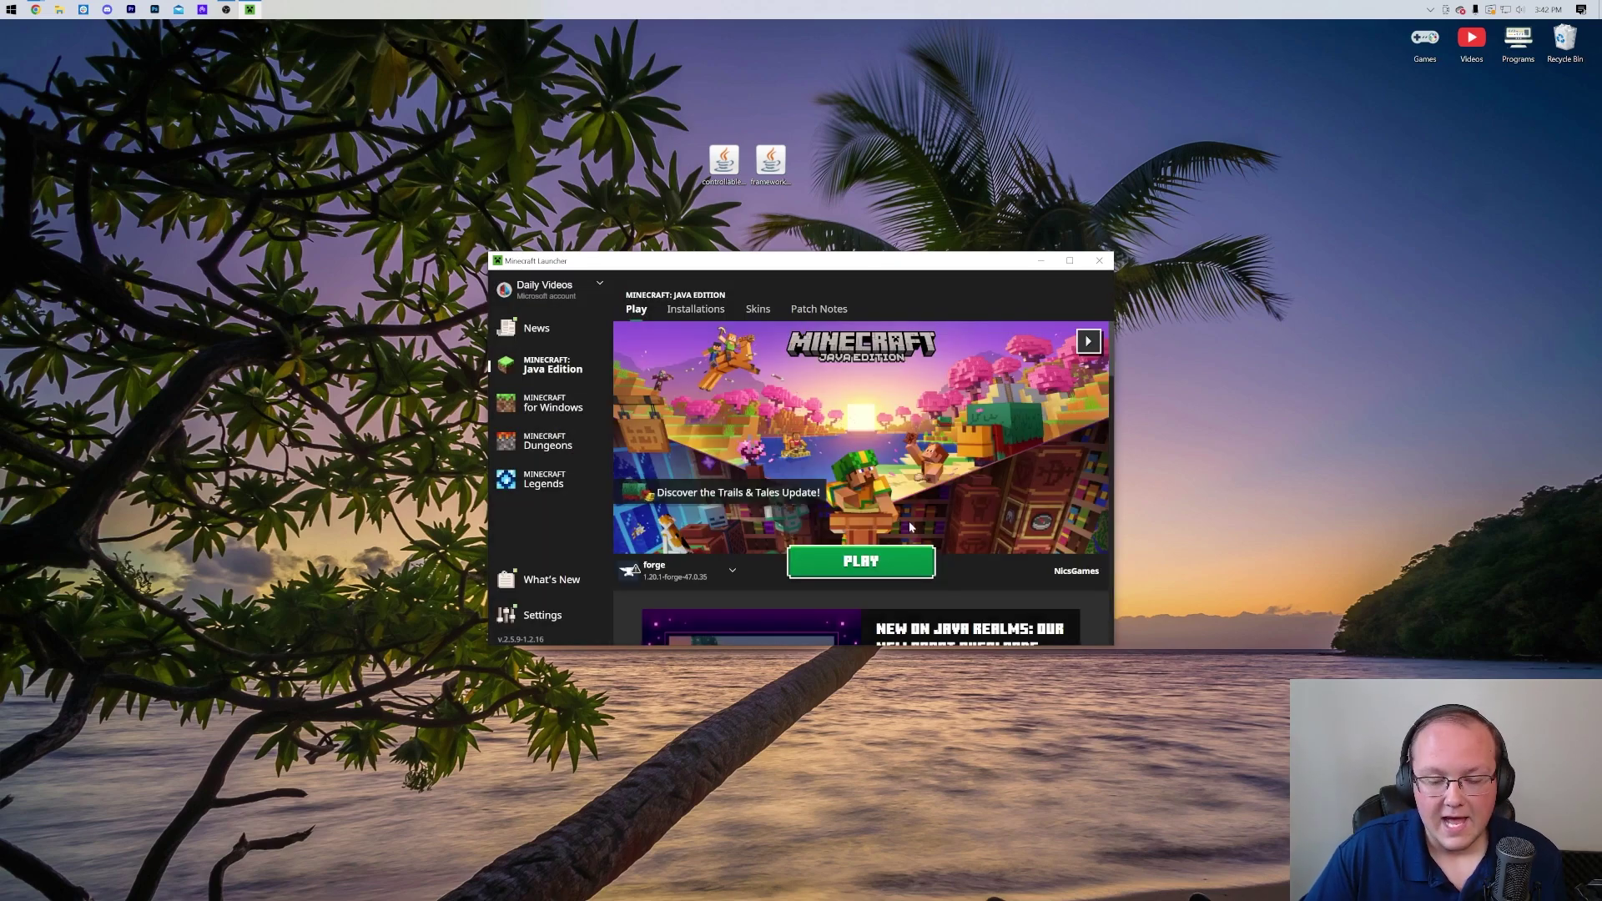
{"action": "left_click", "coordinate": [721, 572]}
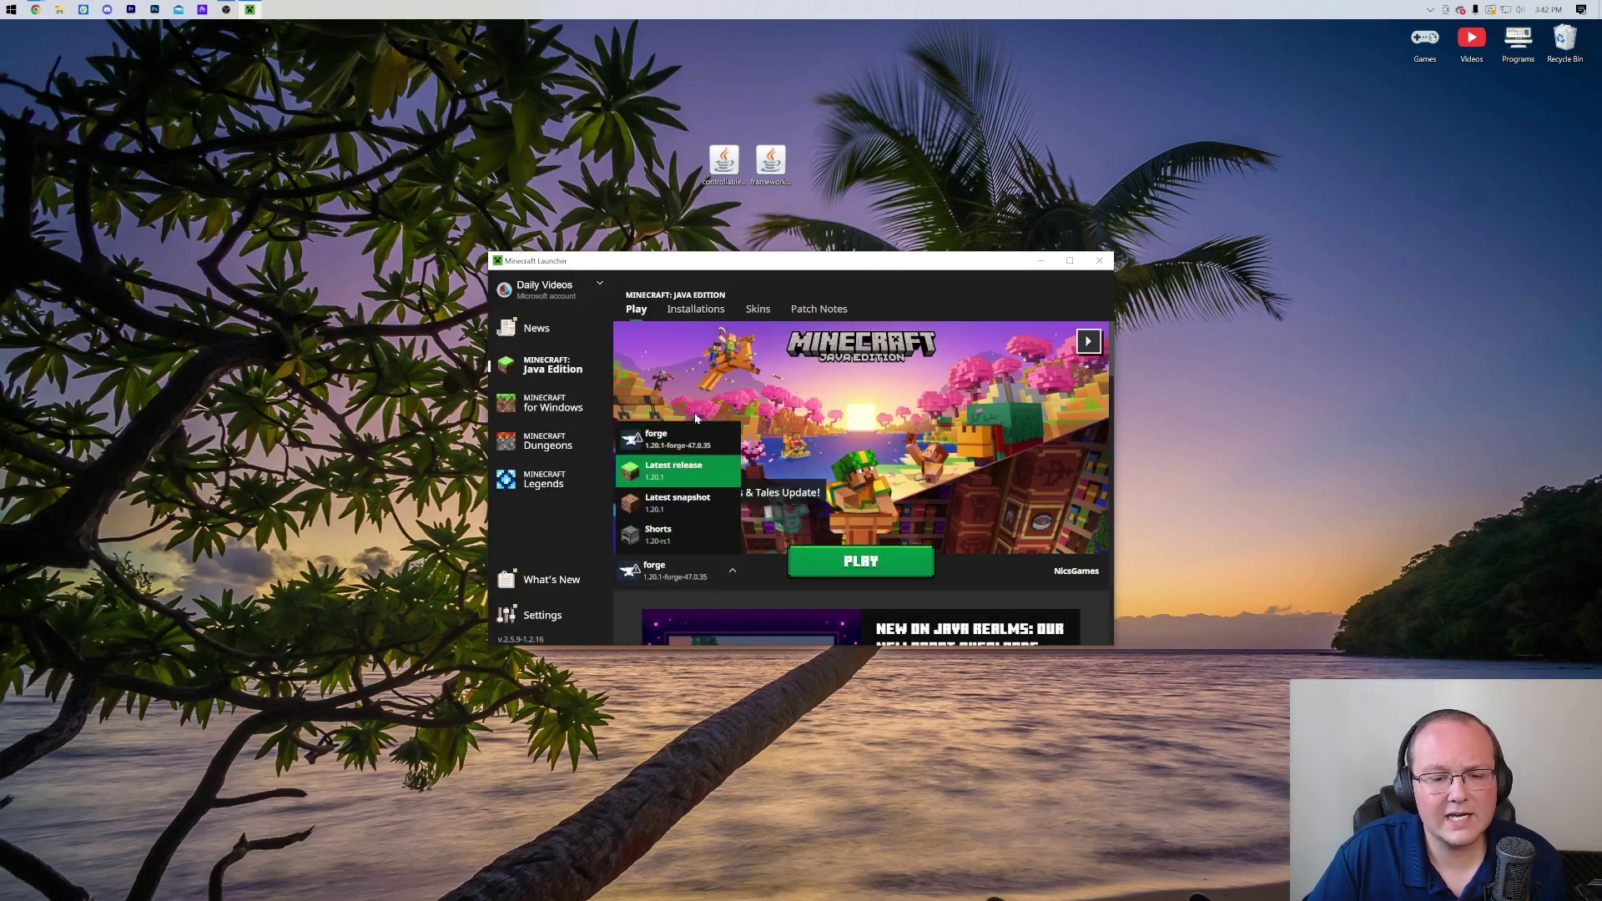
{"action": "left_click", "coordinate": [718, 570]}
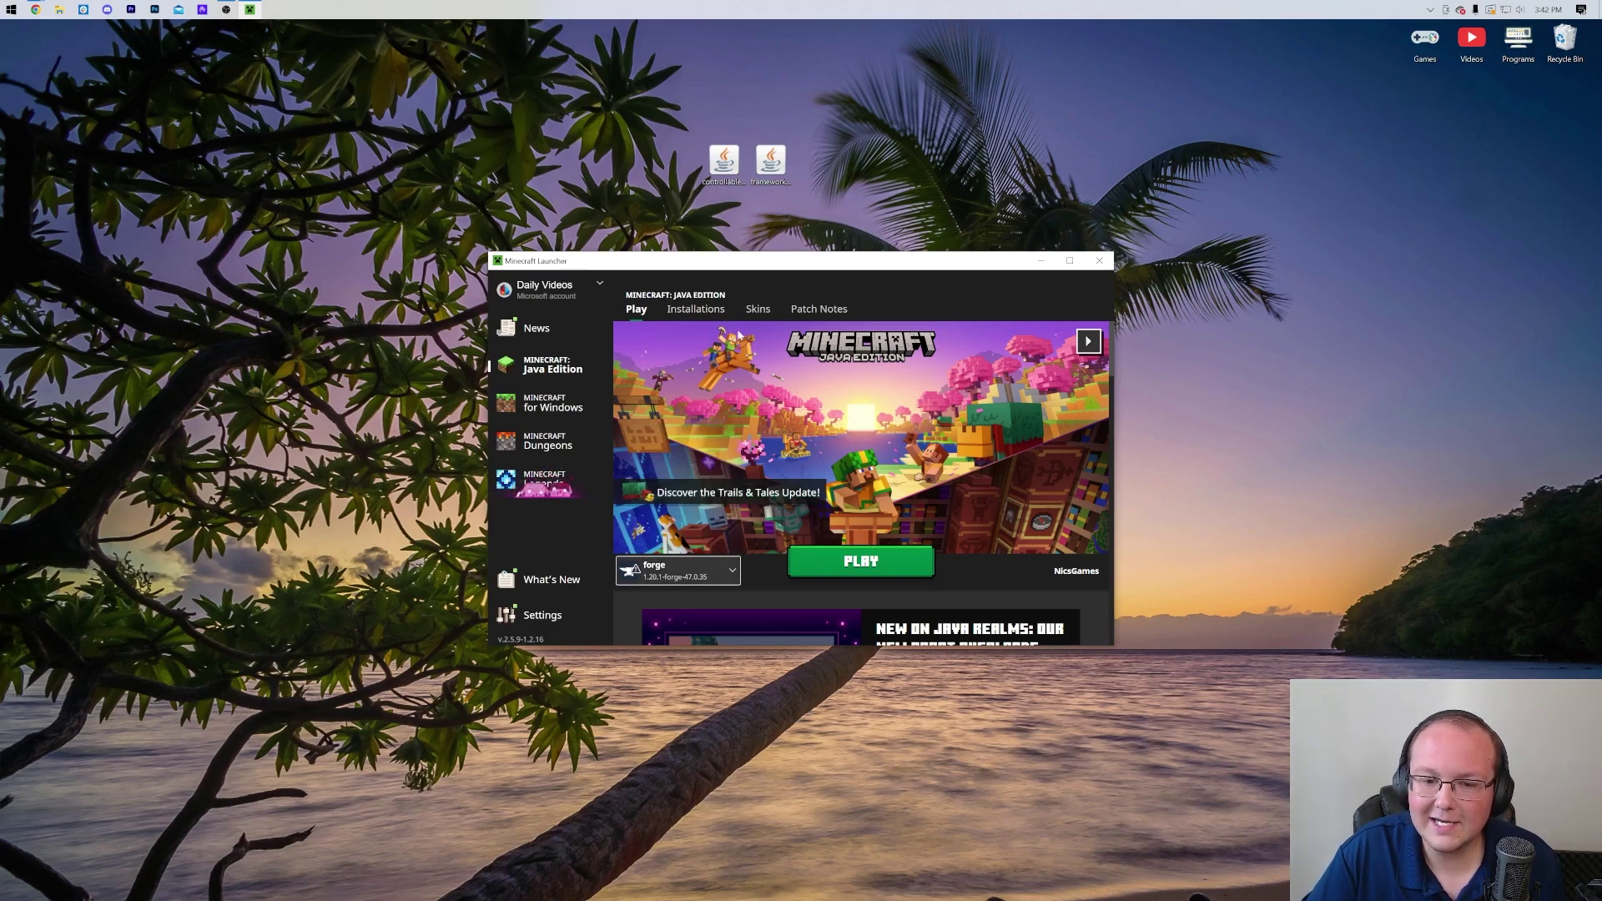
Show the Java Edition installations and toggle the Modded versions filter off and back on
{"action": "left_click", "coordinate": [696, 309]}
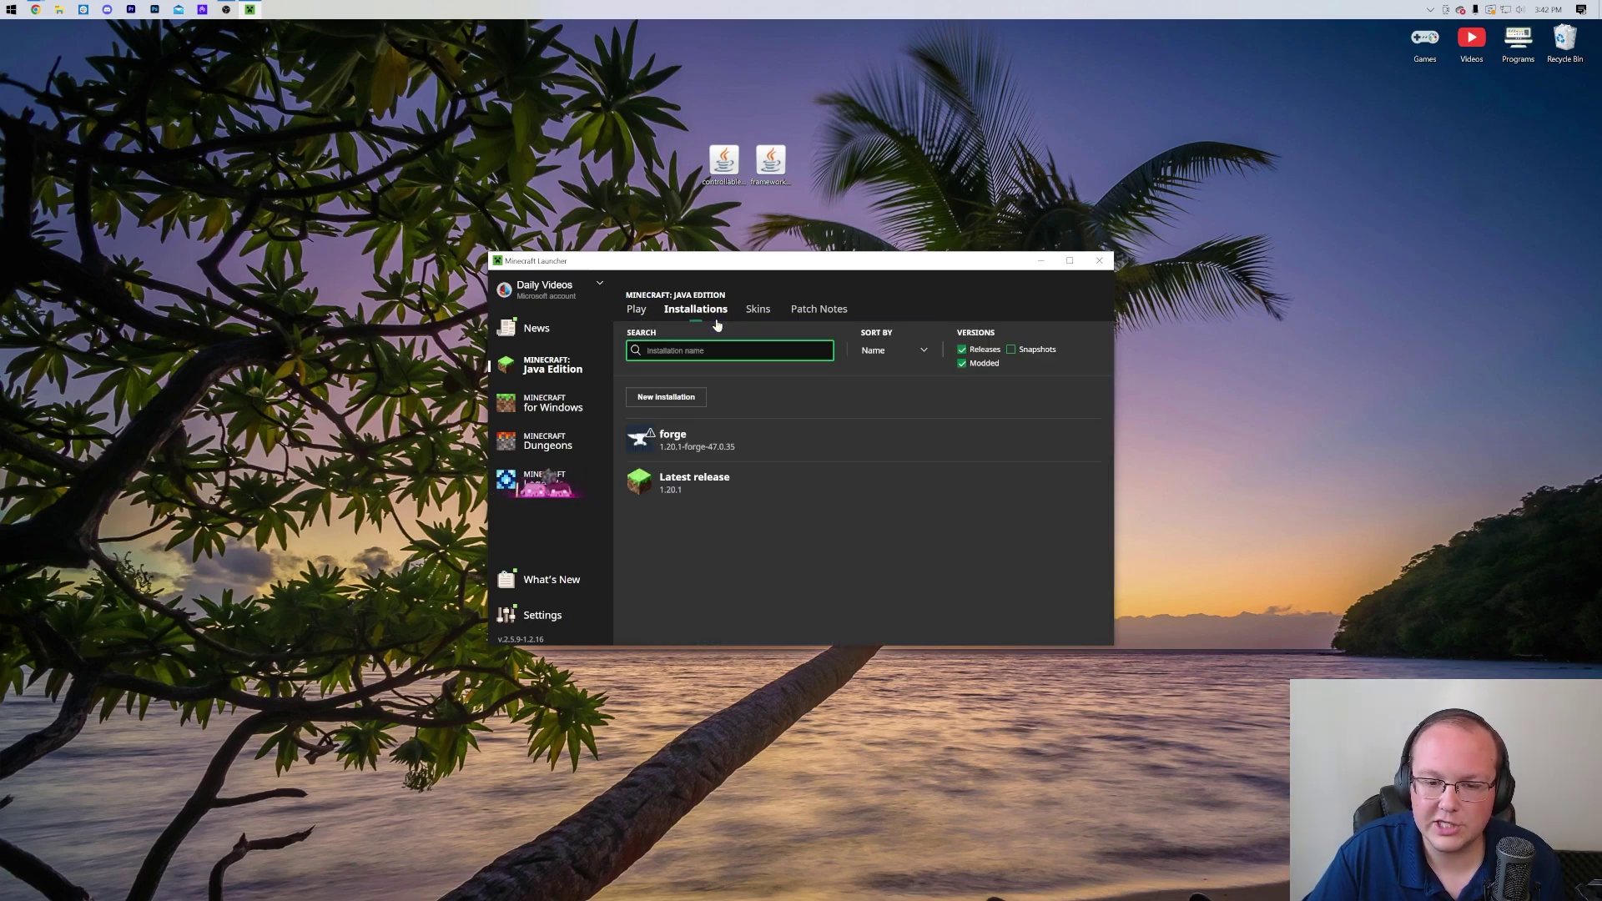
{"action": "left_click", "coordinate": [992, 367]}
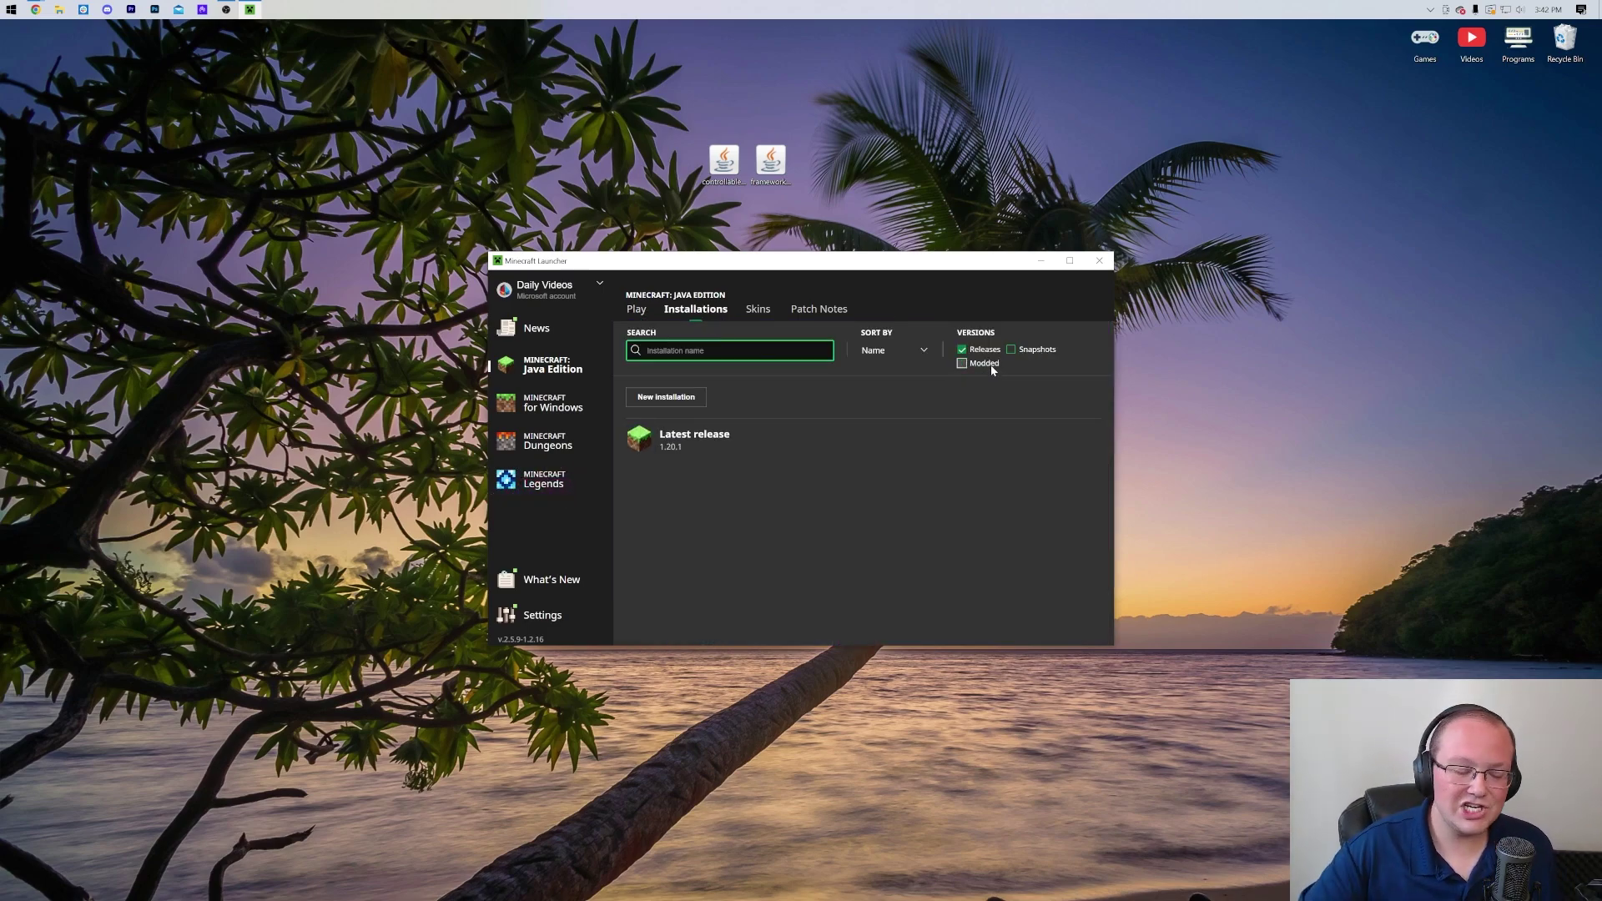
{"action": "left_click", "coordinate": [990, 364]}
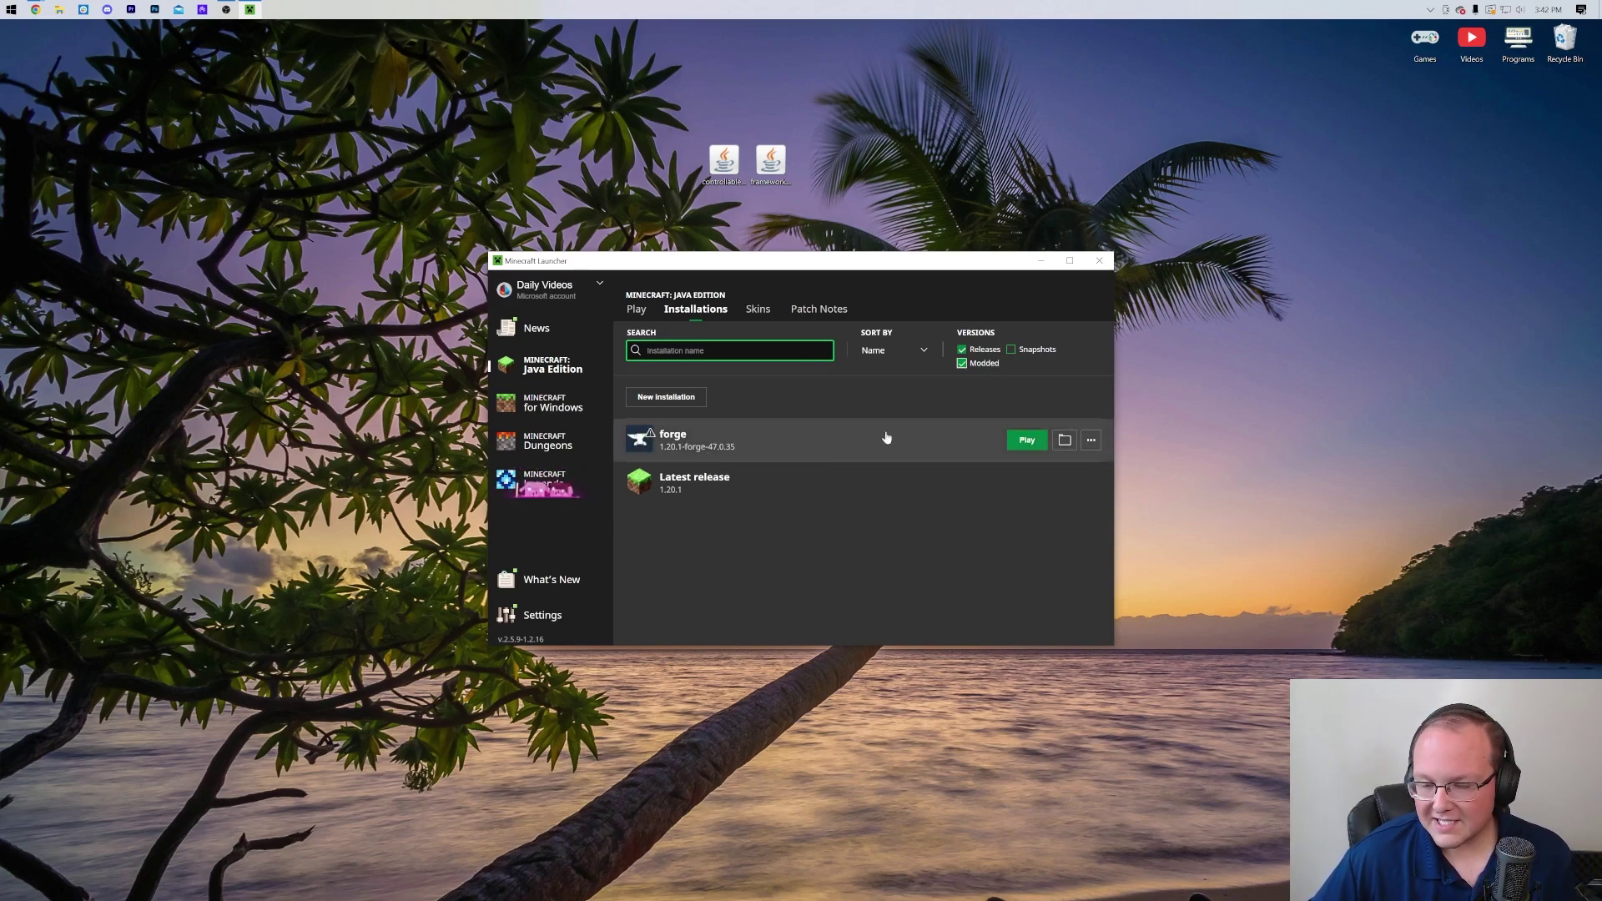
Begin a new Java Edition installation named SimpleGameHosting.com and set its version to release 1.20.1-forge-47.0.35
{"action": "left_click", "coordinate": [666, 397]}
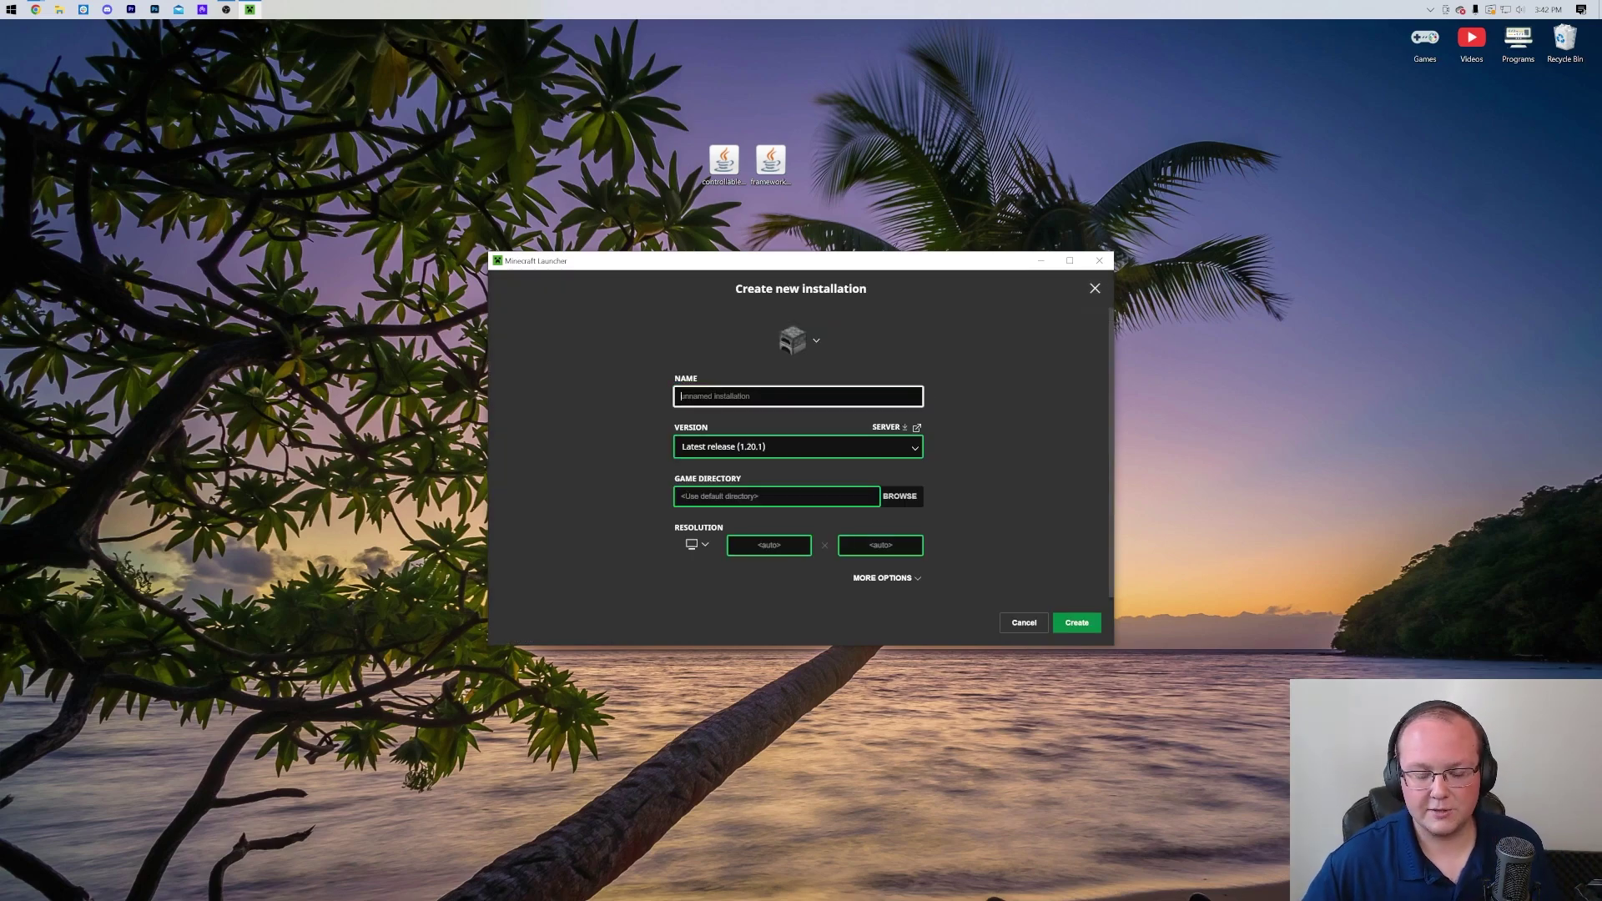
{"action": "type", "text": "SimpleGameHostin"}
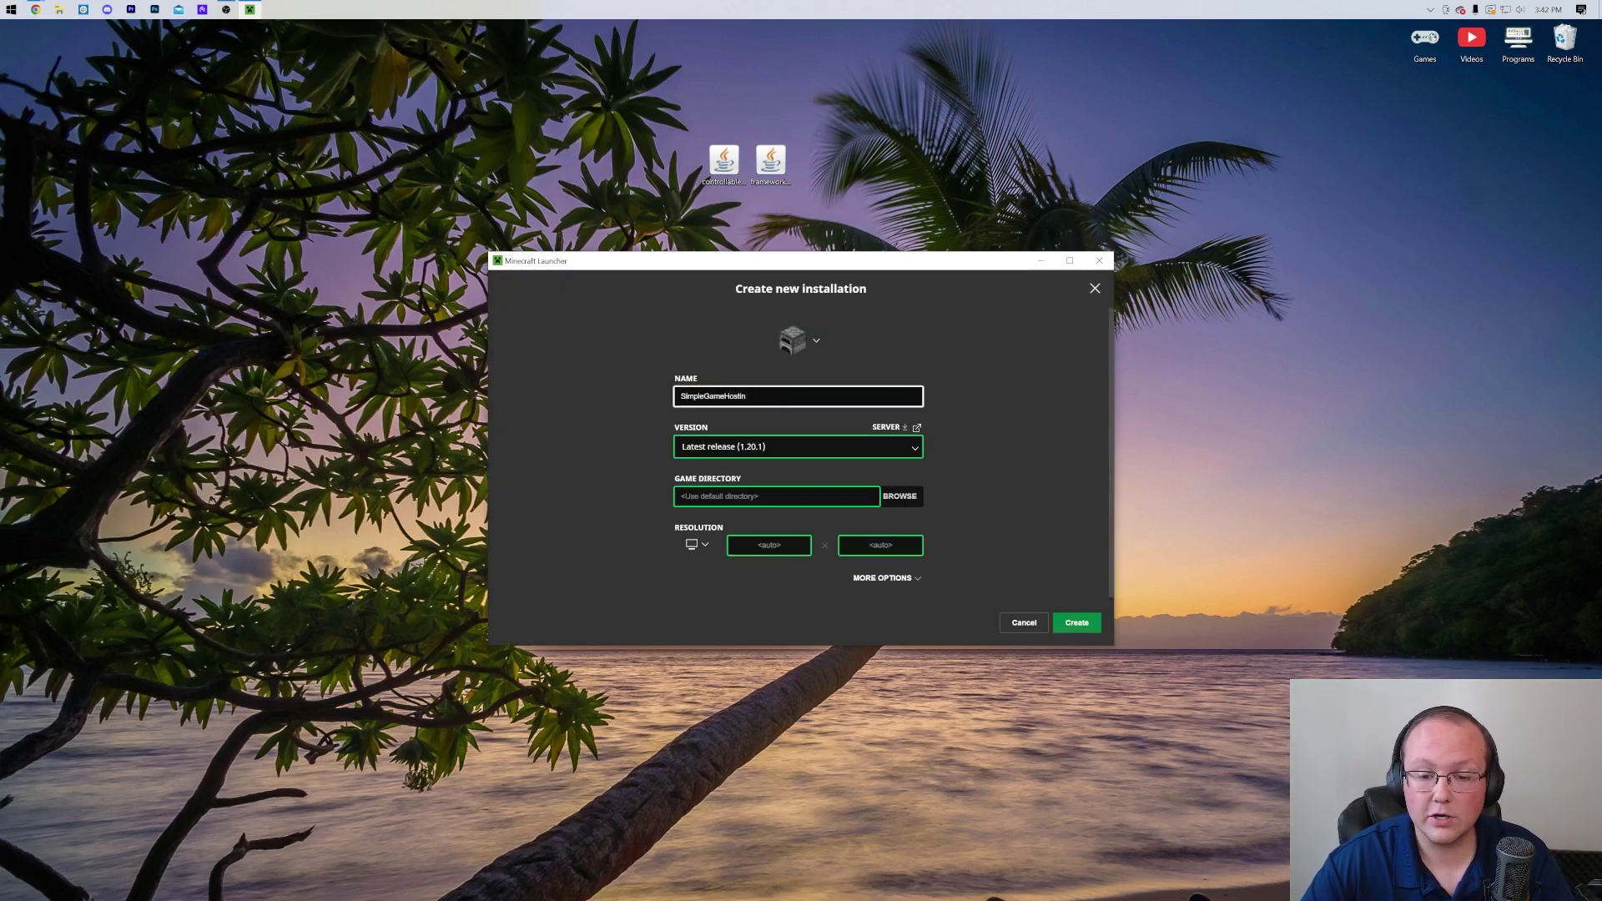
{"action": "type", "text": "g.com"}
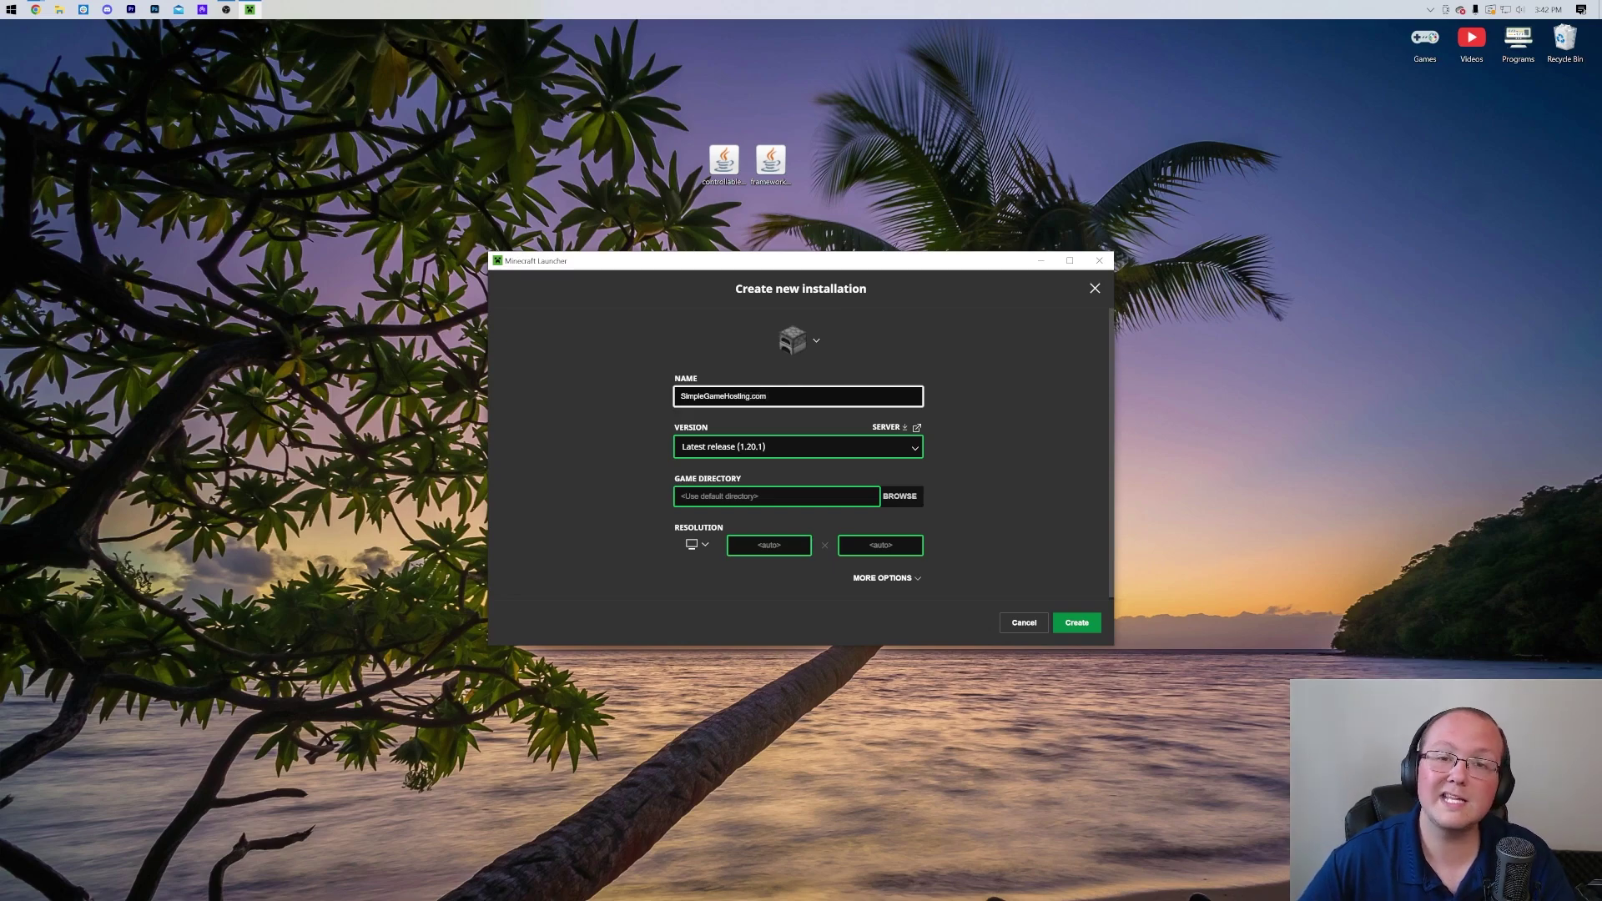
{"action": "left_click", "coordinate": [725, 414]}
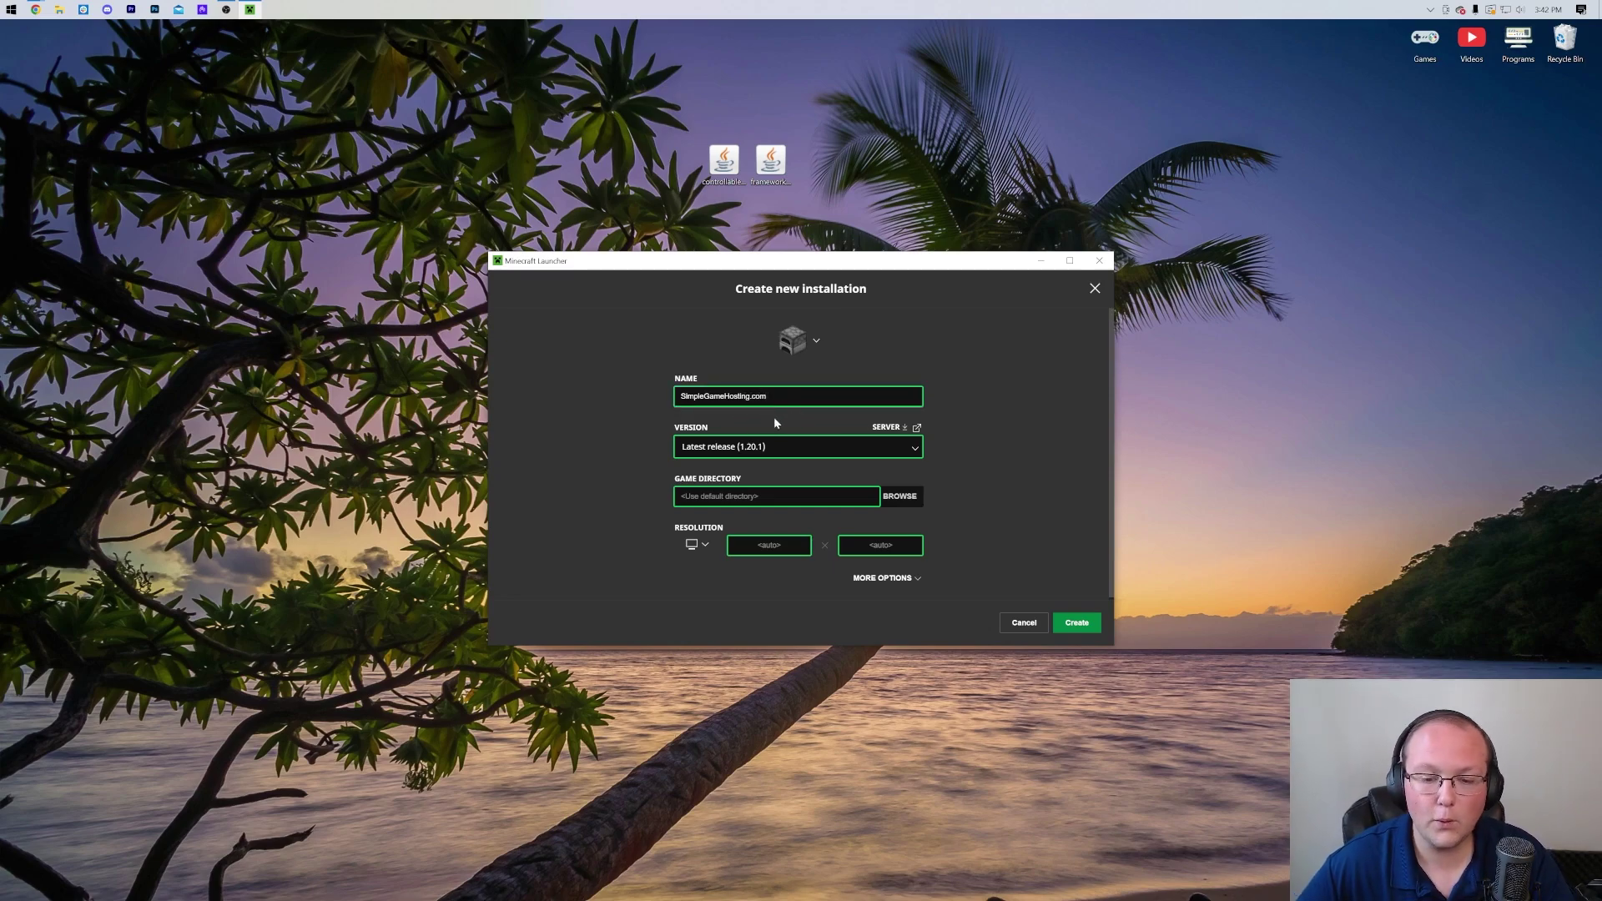
{"action": "left_click", "coordinate": [751, 446]}
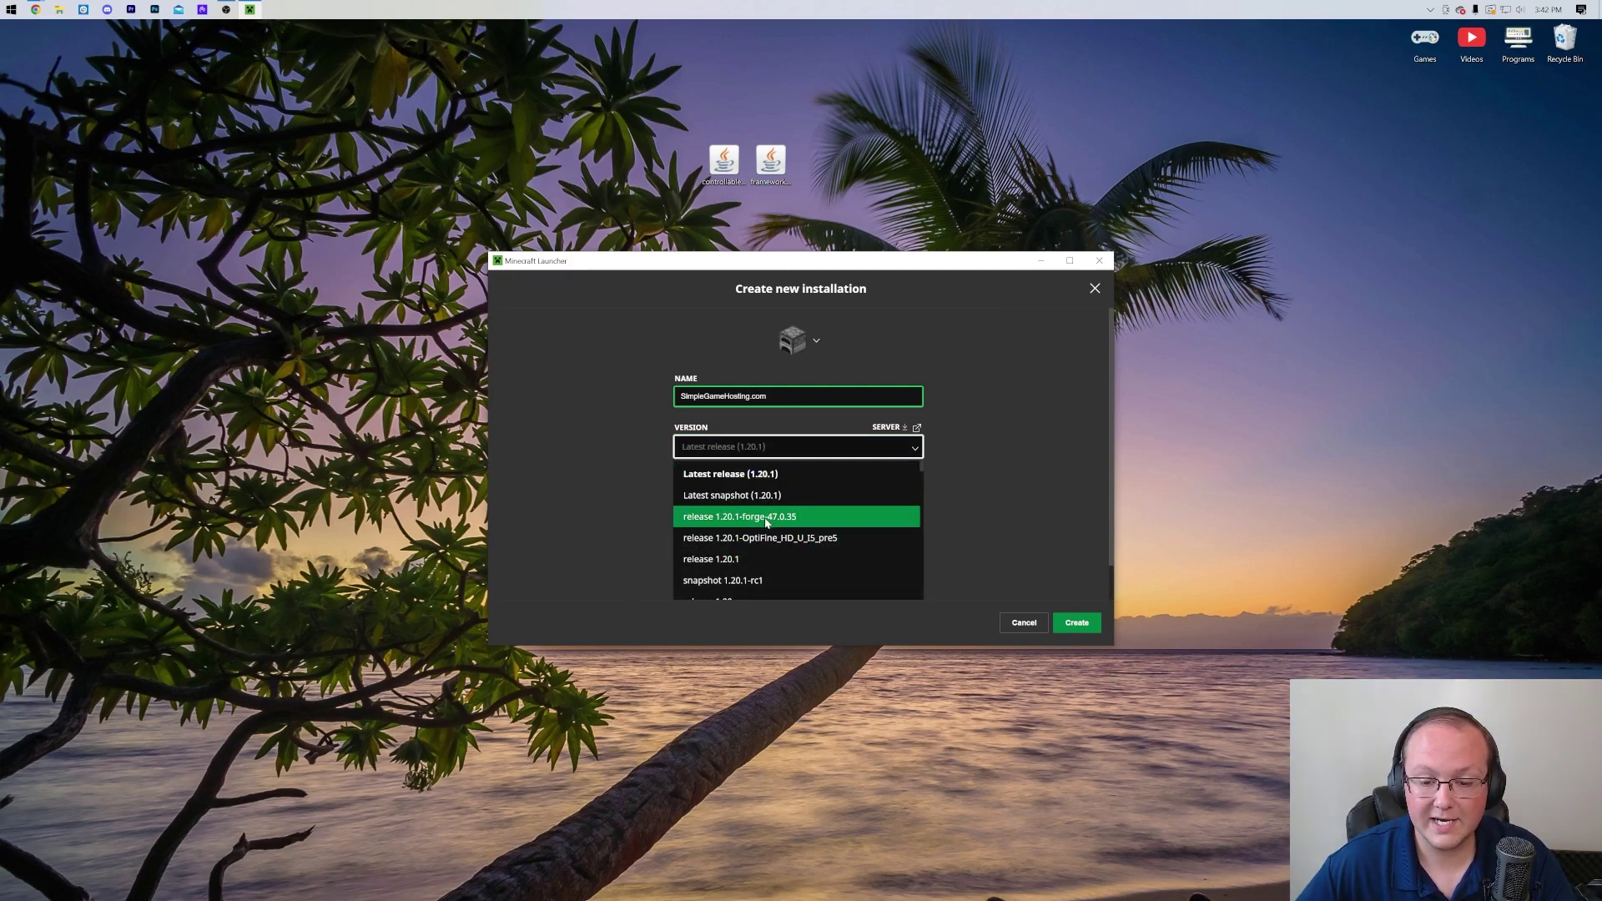
{"action": "left_click", "coordinate": [851, 524]}
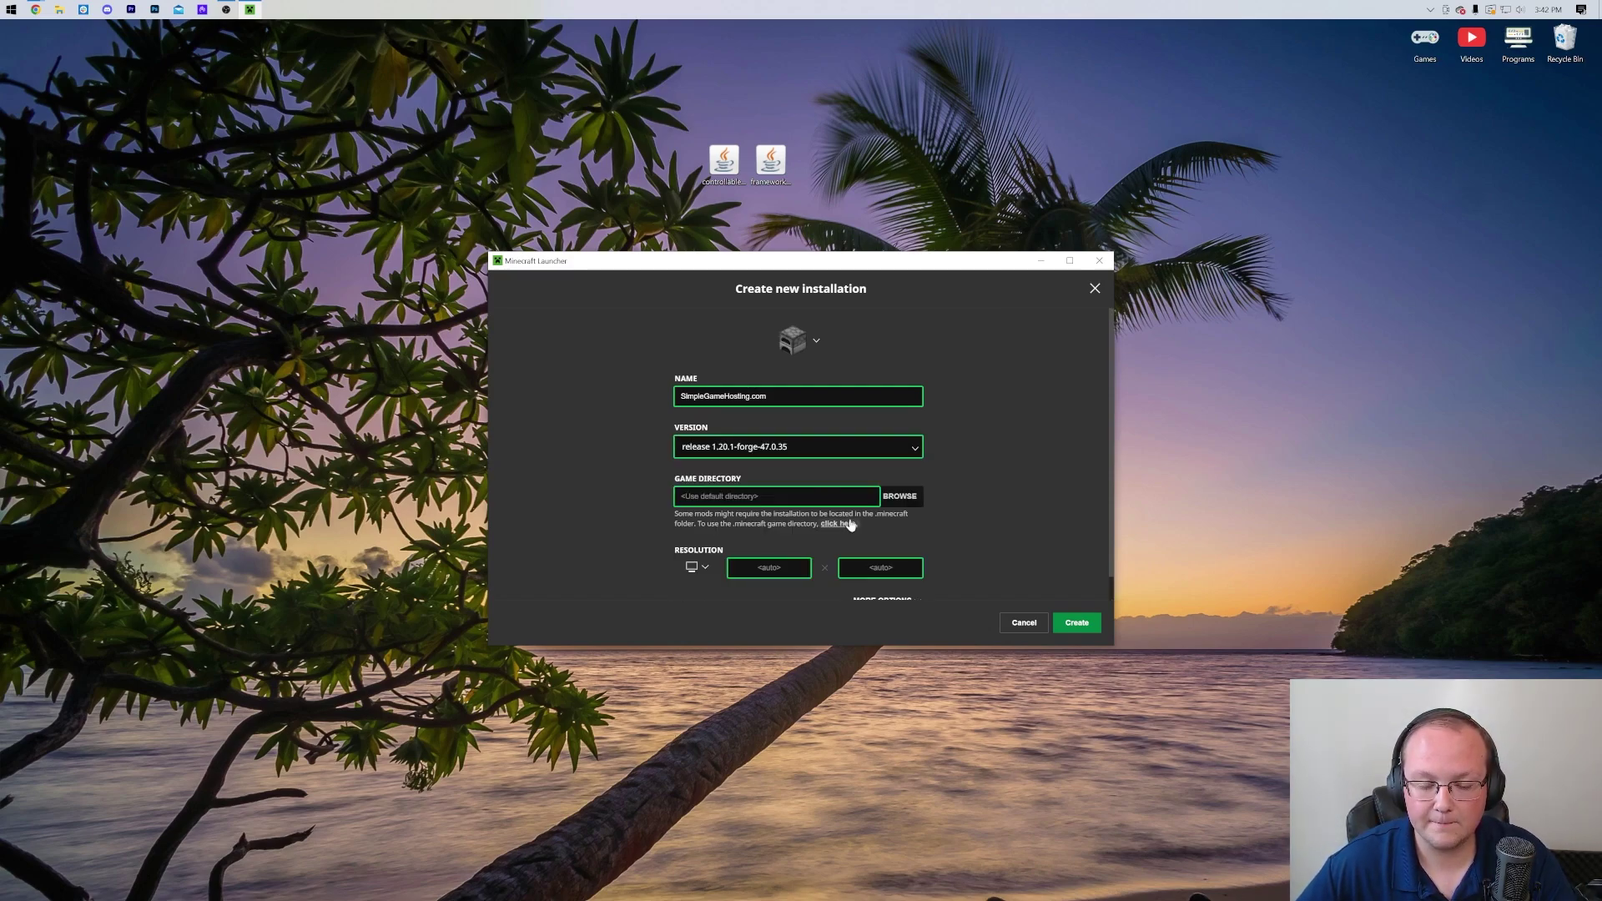
Set the new installation's resolution to 1920 x 1080, keep the Forge version selected, and create the installation
{"action": "left_click", "coordinate": [697, 567]}
{"action": "left_click", "coordinate": [706, 523]}
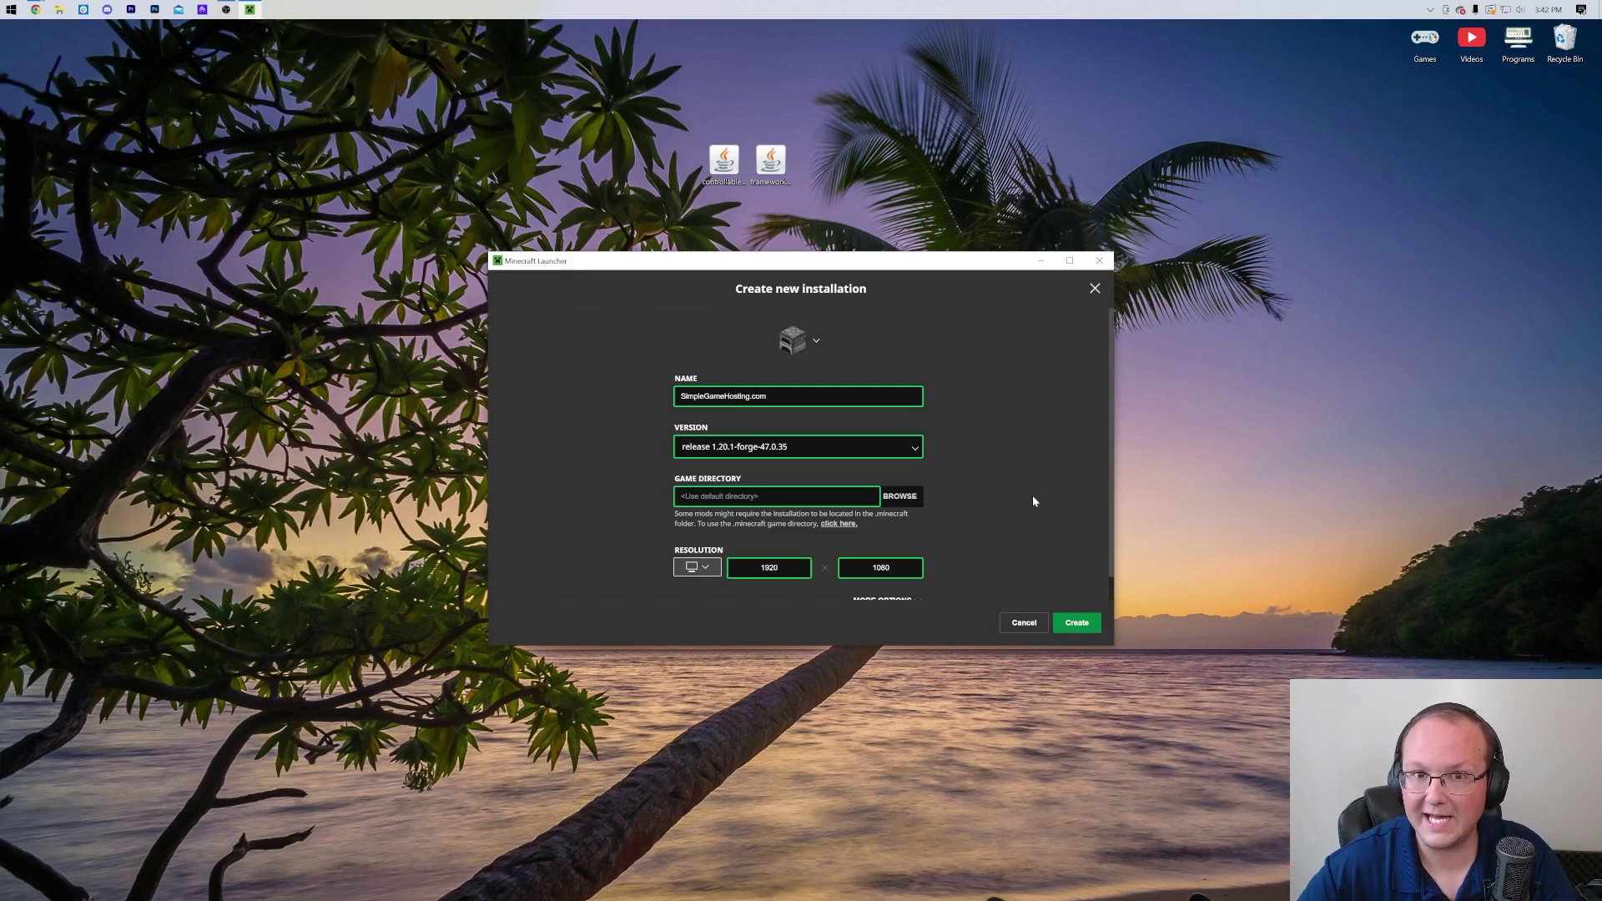
{"action": "left_click", "coordinate": [792, 448]}
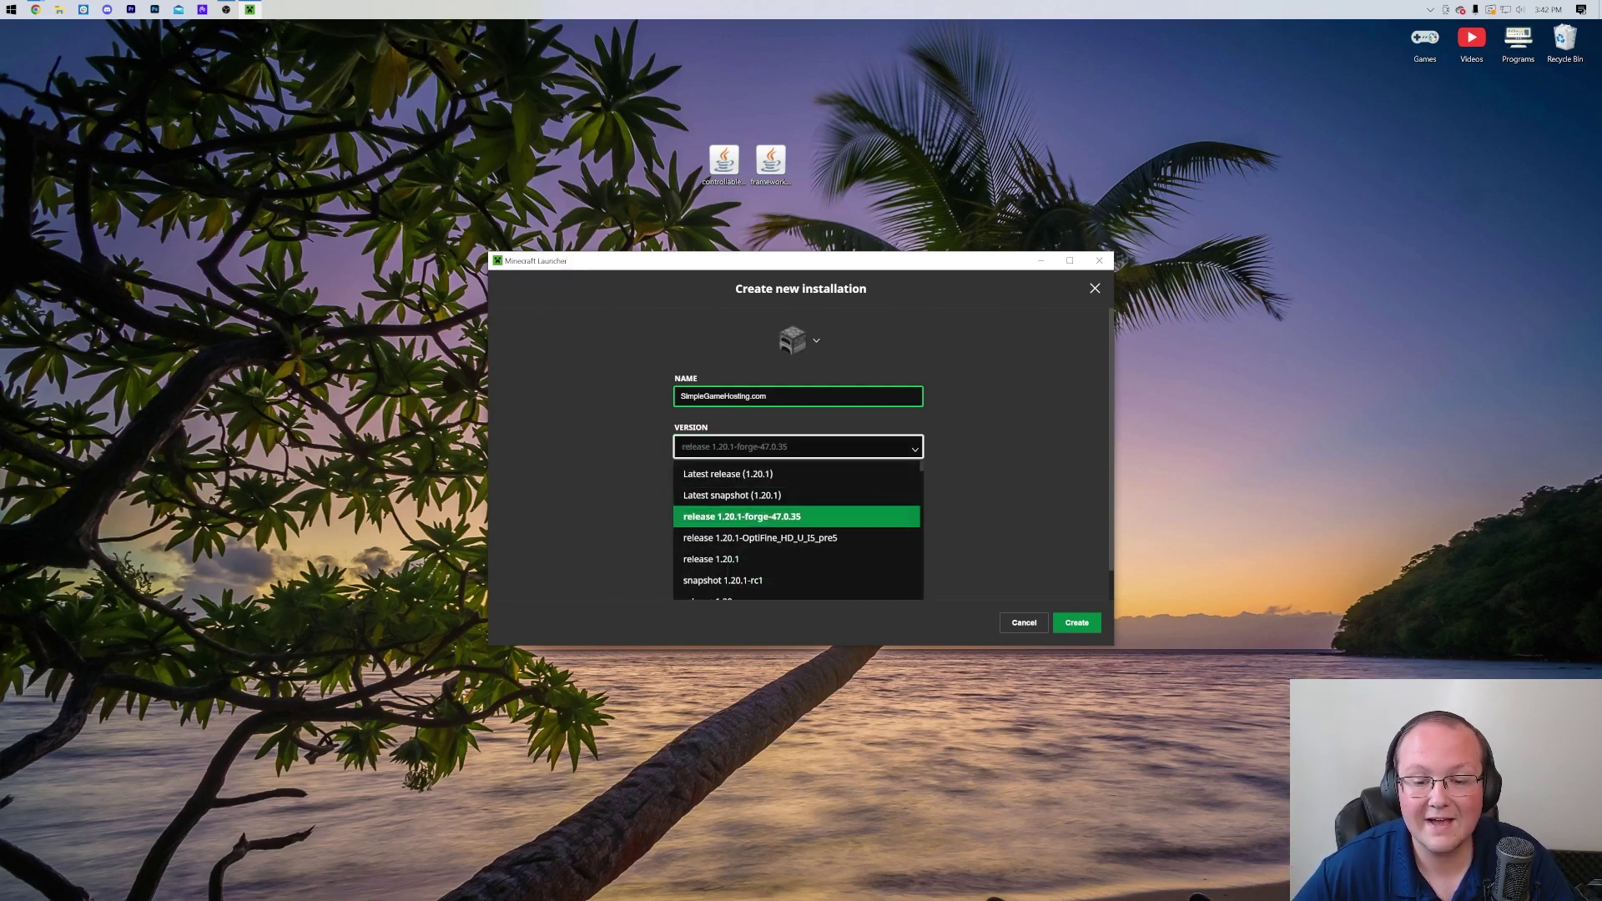
{"action": "scroll", "coordinate": [780, 528], "scroll_direction": "down", "scroll_amount": 3}
{"action": "scroll", "coordinate": [776, 517], "scroll_direction": "up", "scroll_amount": 3}
{"action": "left_click", "coordinate": [656, 499]}
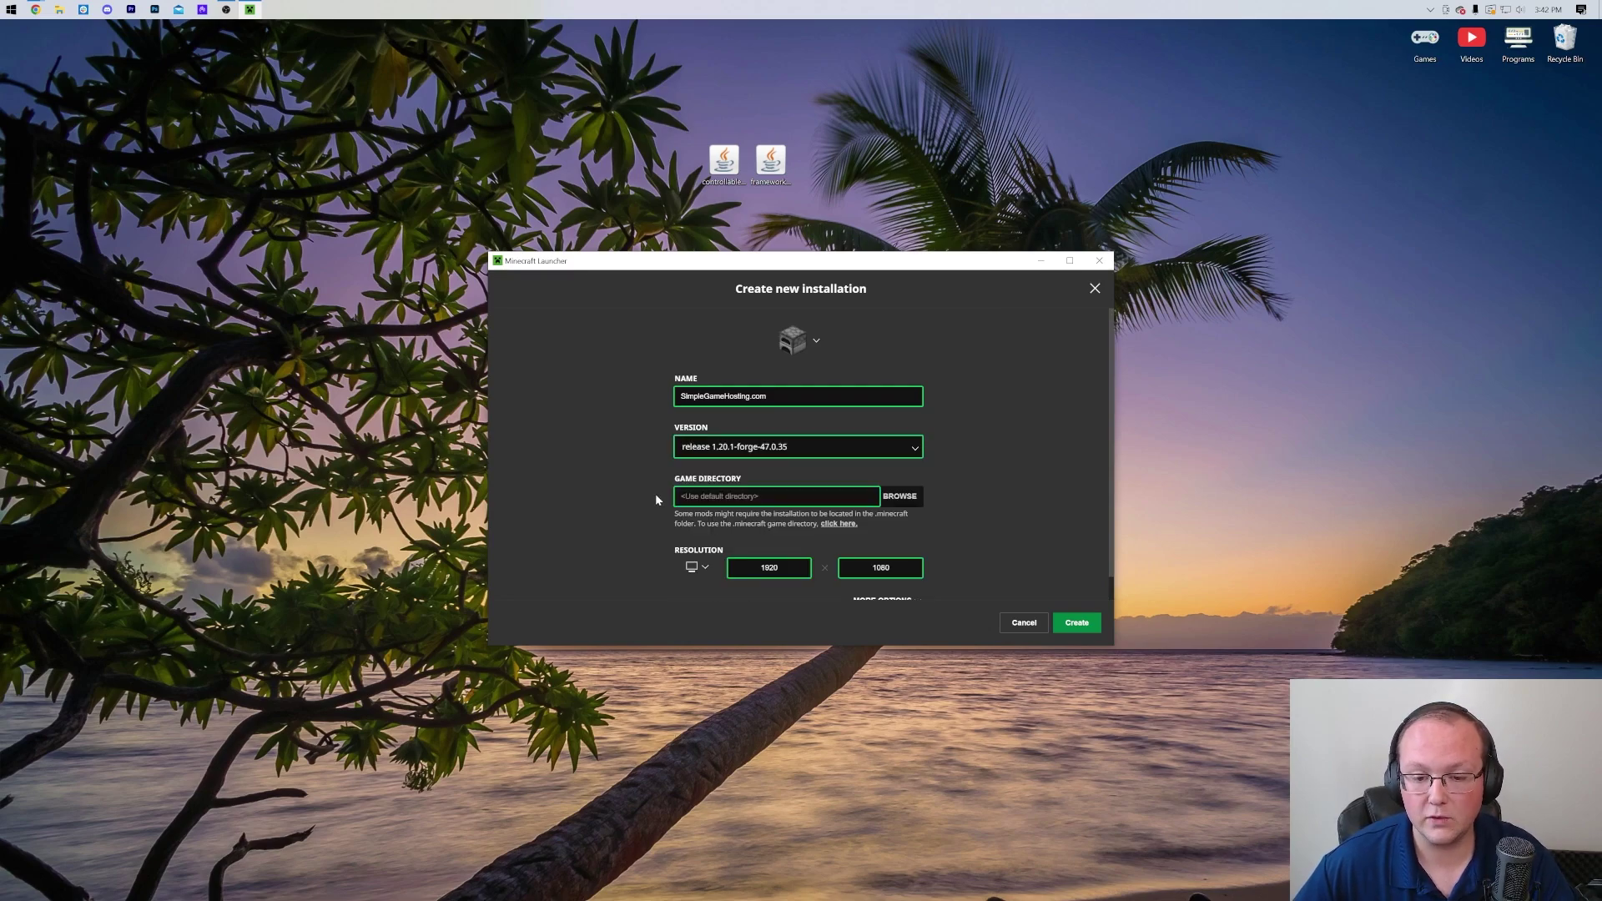
{"action": "left_click", "coordinate": [1078, 626]}
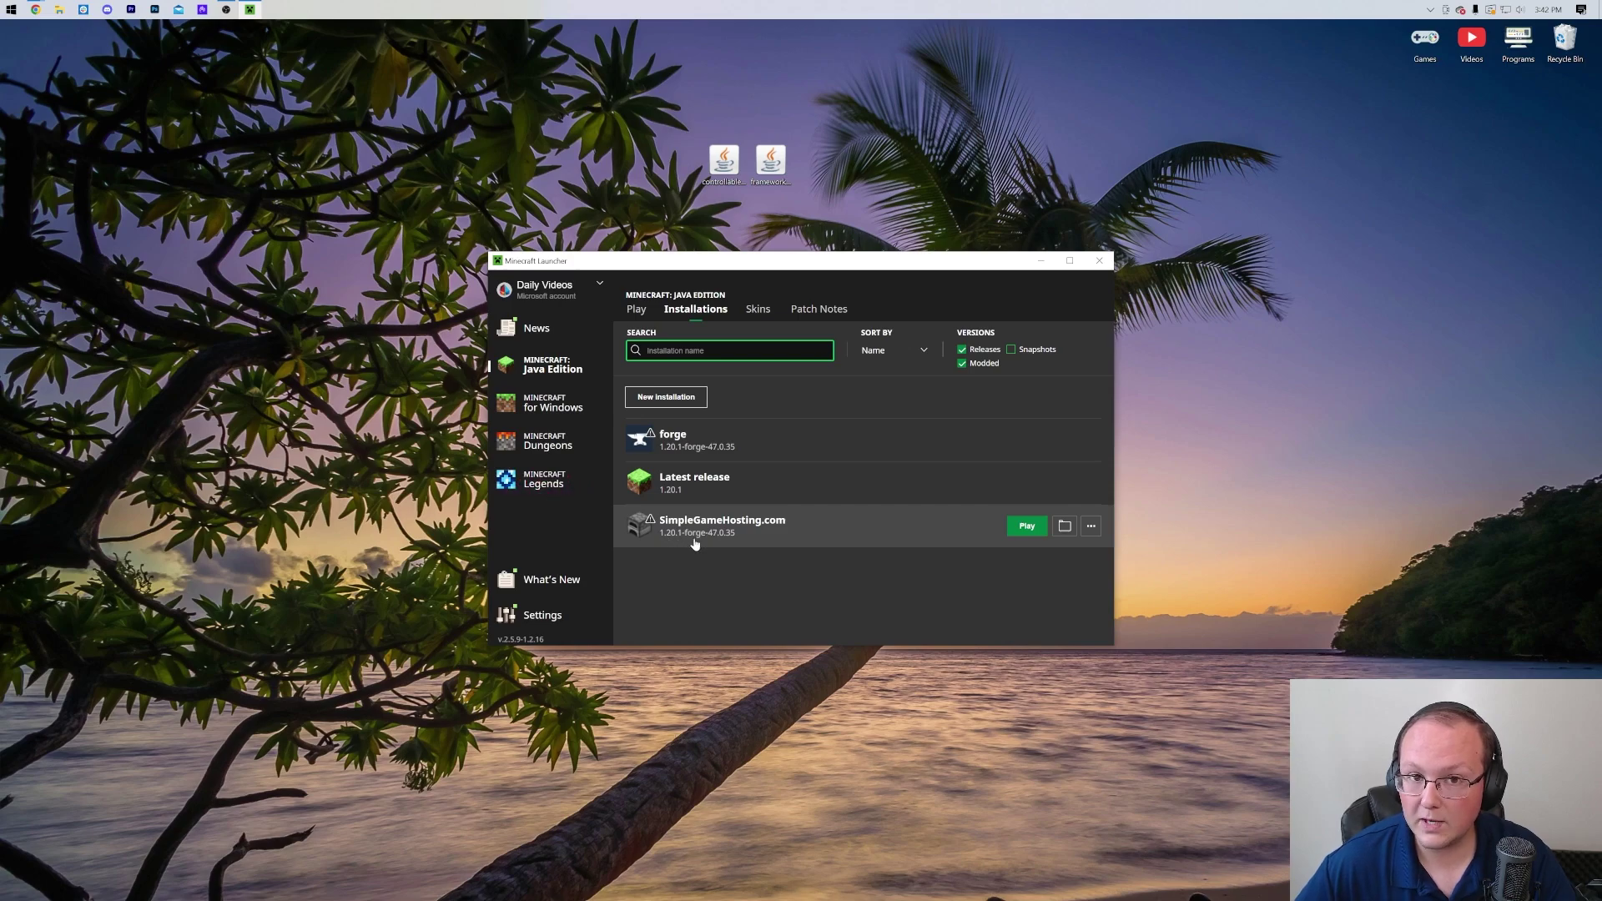
Launch the SimpleGameHosting.com installation past the modified-installation warning and view Forge's details in the game's mod list
{"action": "left_click", "coordinate": [1028, 525]}
{"action": "left_click", "coordinate": [936, 527]}
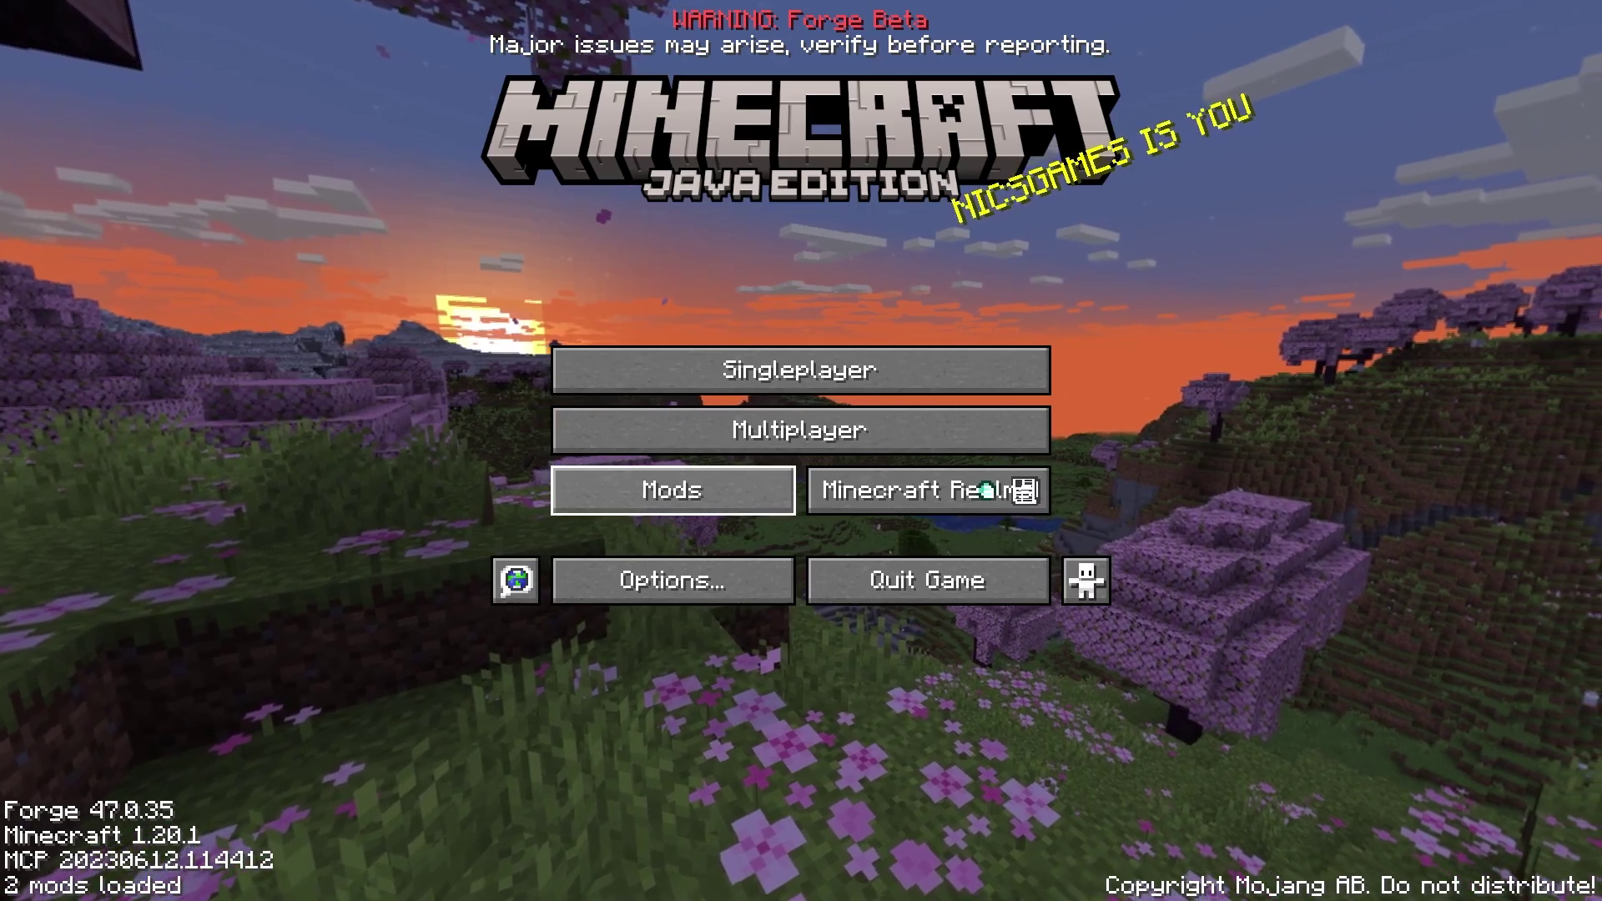
{"action": "left_click", "coordinate": [649, 501]}
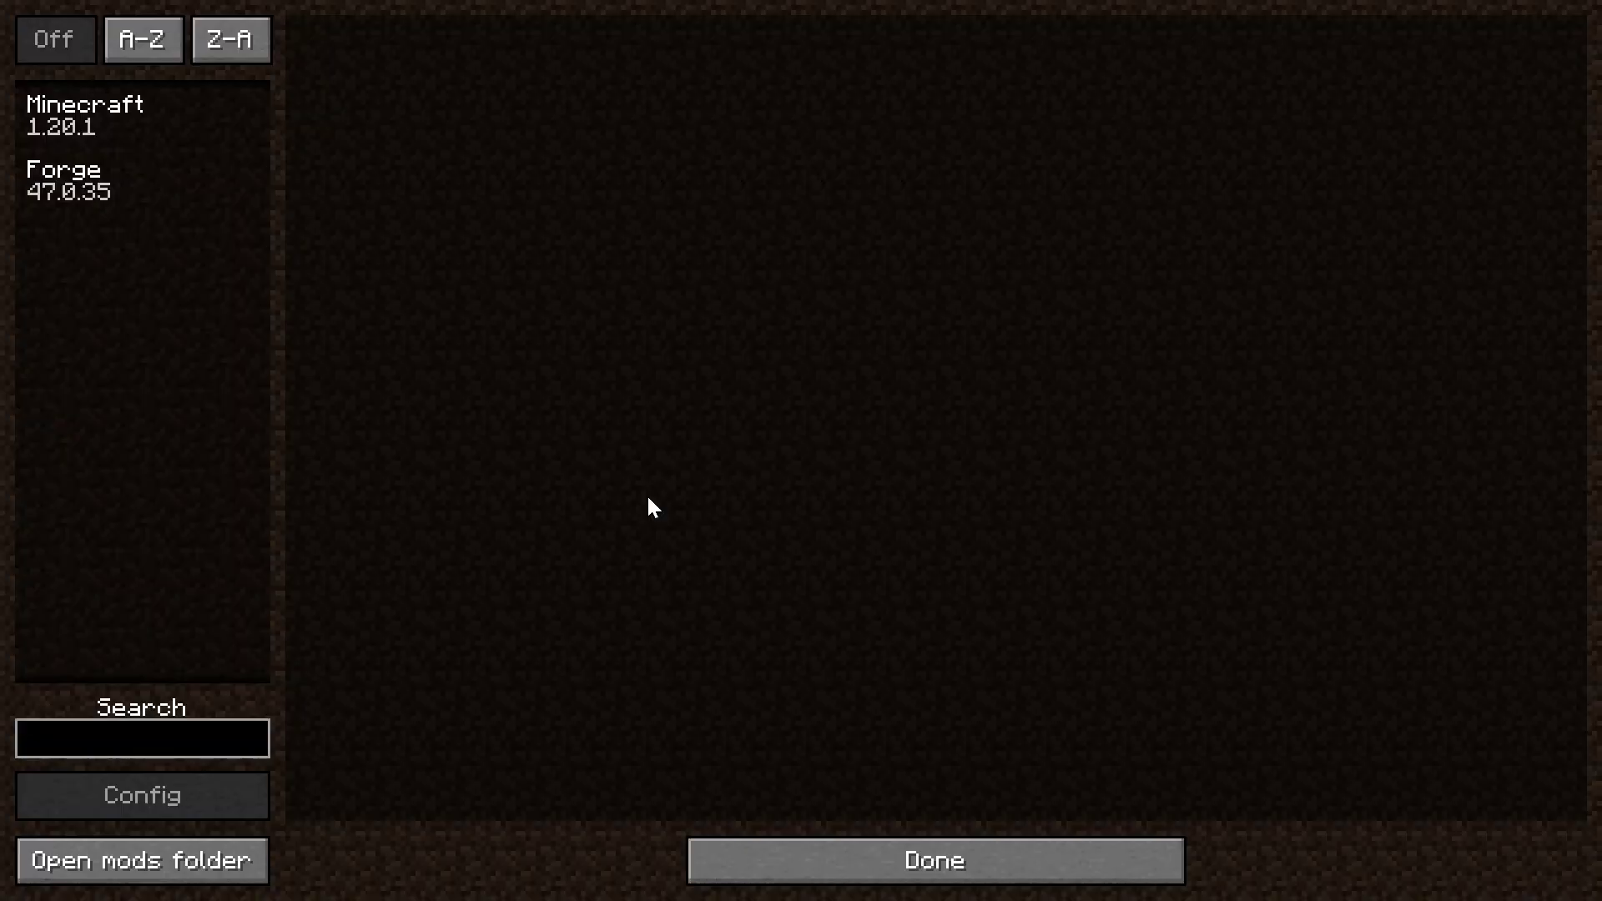
{"action": "left_click", "coordinate": [67, 148]}
{"action": "left_click", "coordinate": [106, 187]}
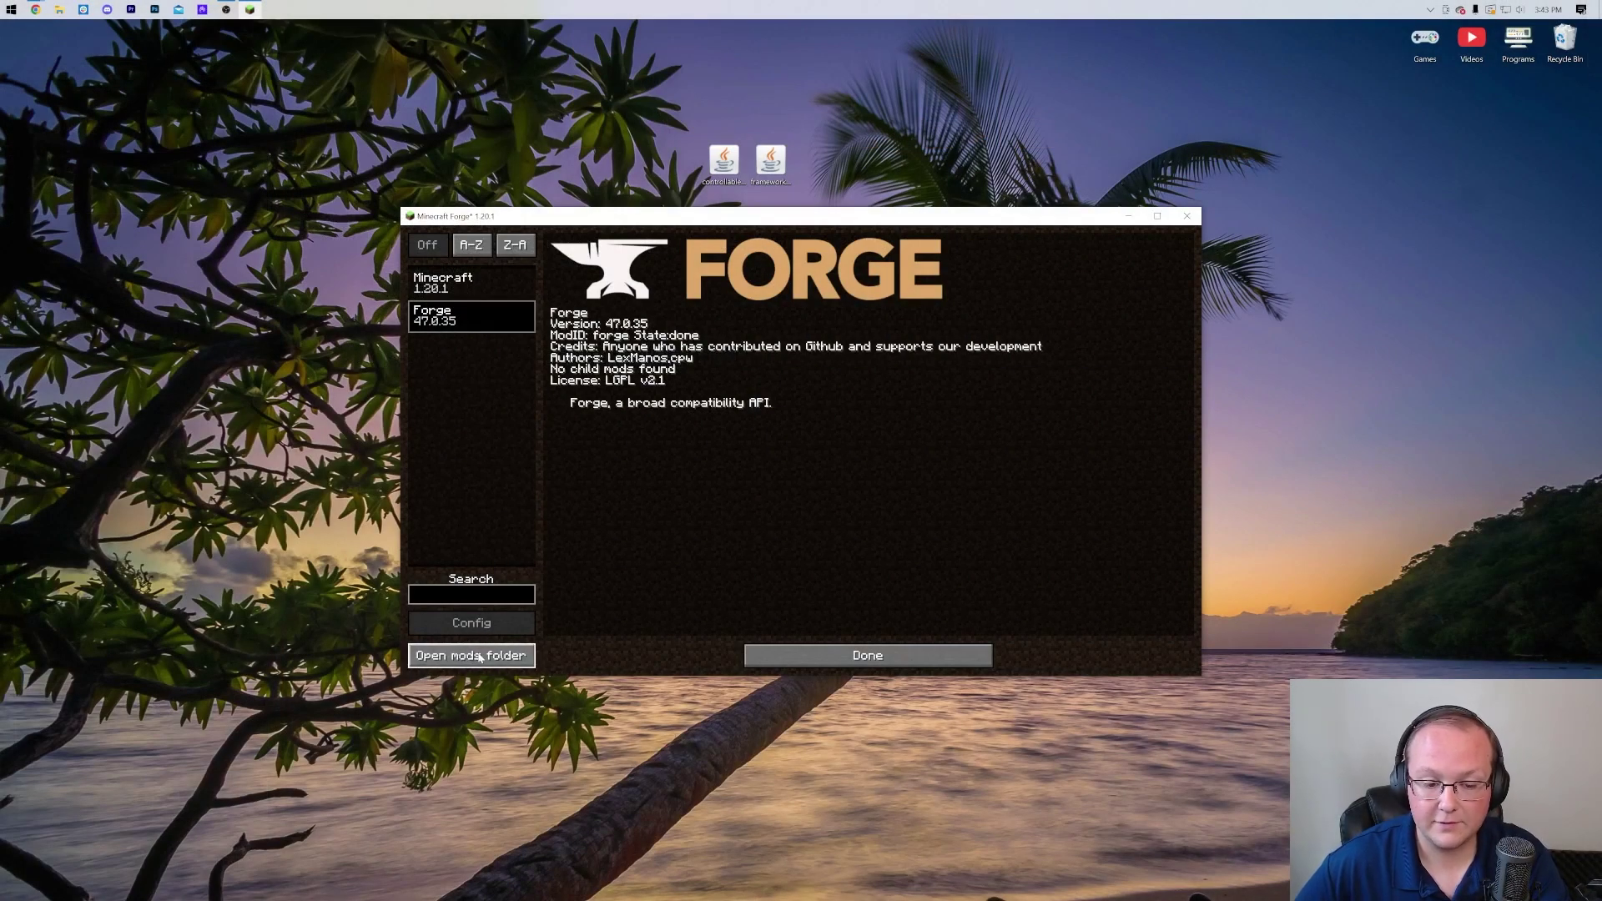
Open the mods folder from the game, move the Controllable and Framework files from the desktop into it, and close the folder
{"action": "left_click", "coordinate": [479, 657]}
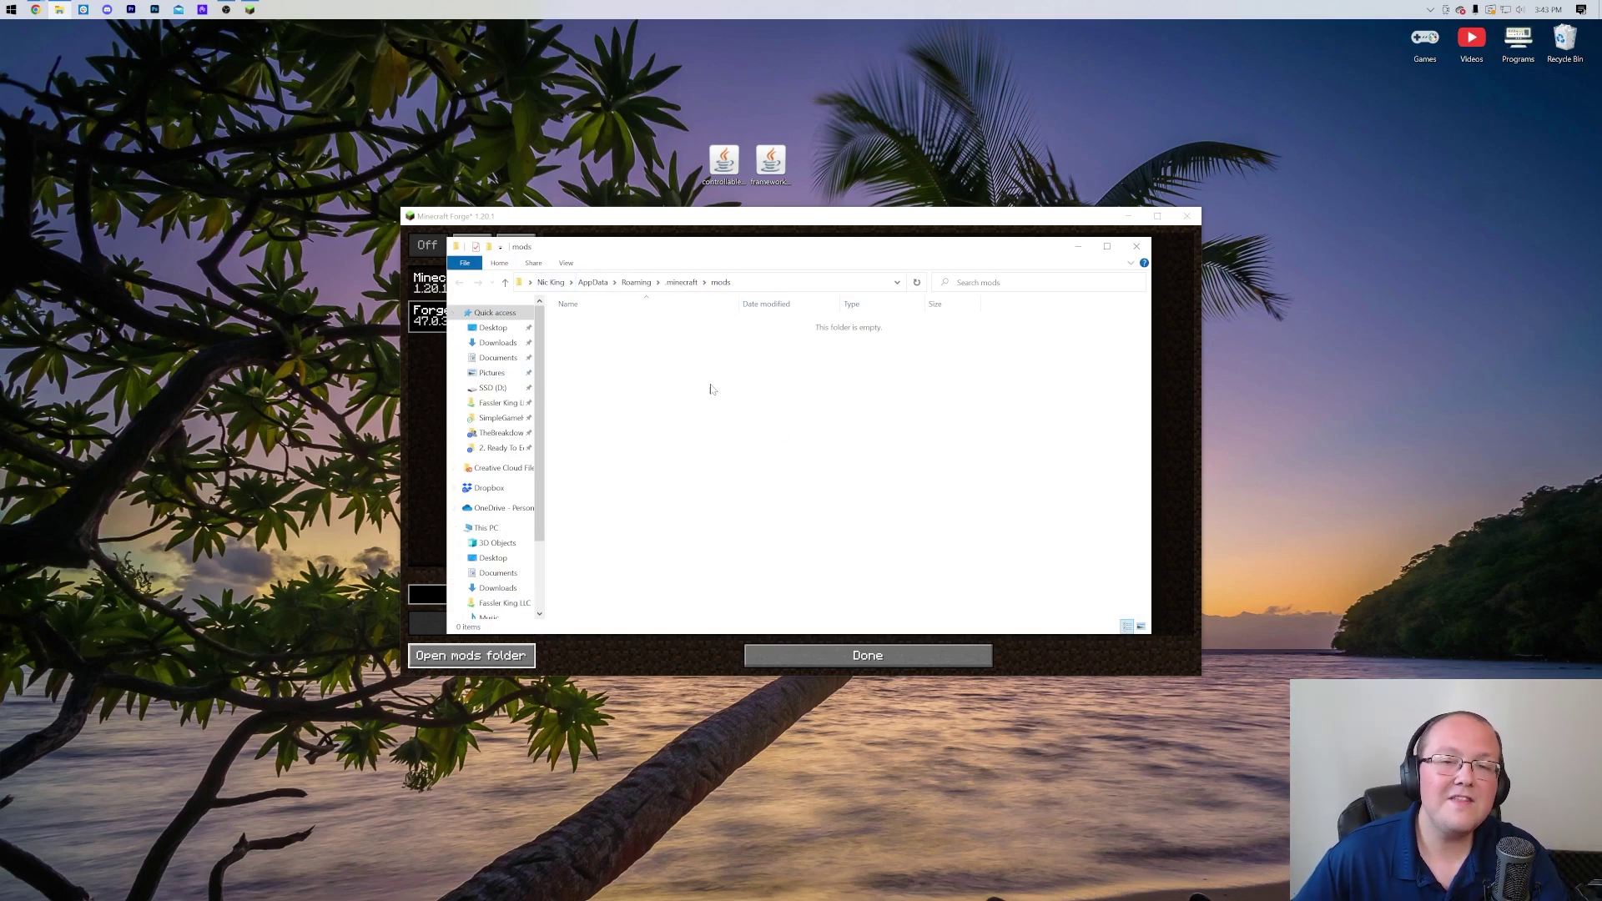
{"action": "left_click_drag", "start_coordinate": [678, 136], "coordinate": [884, 171]}
{"action": "left_click_drag", "start_coordinate": [751, 167], "coordinate": [786, 418]}
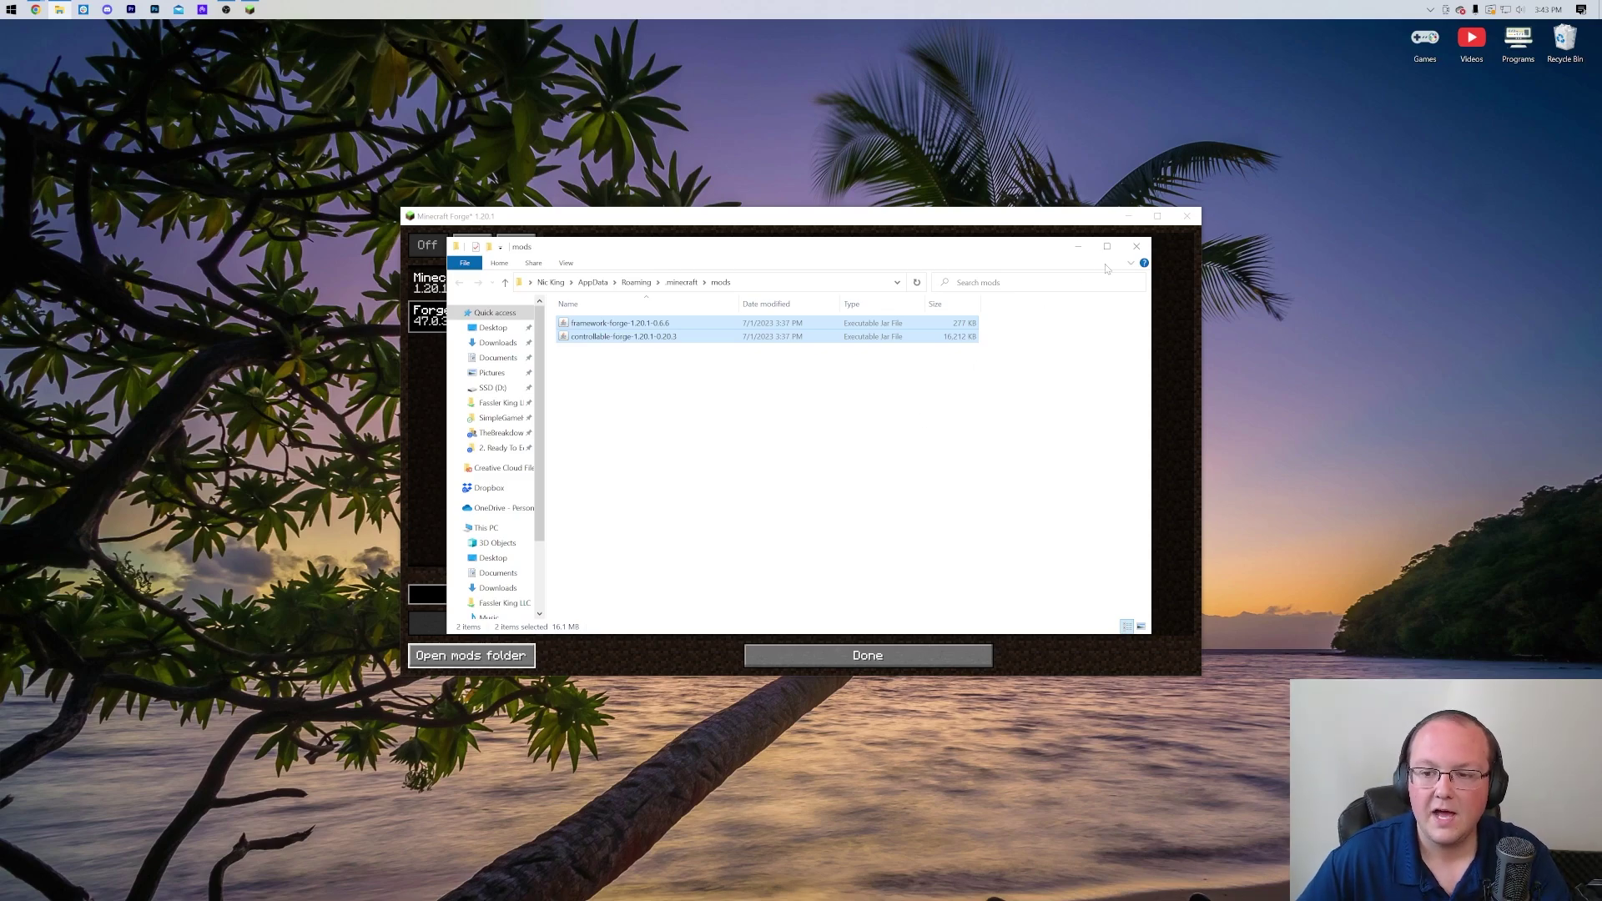
{"action": "left_click", "coordinate": [1135, 247]}
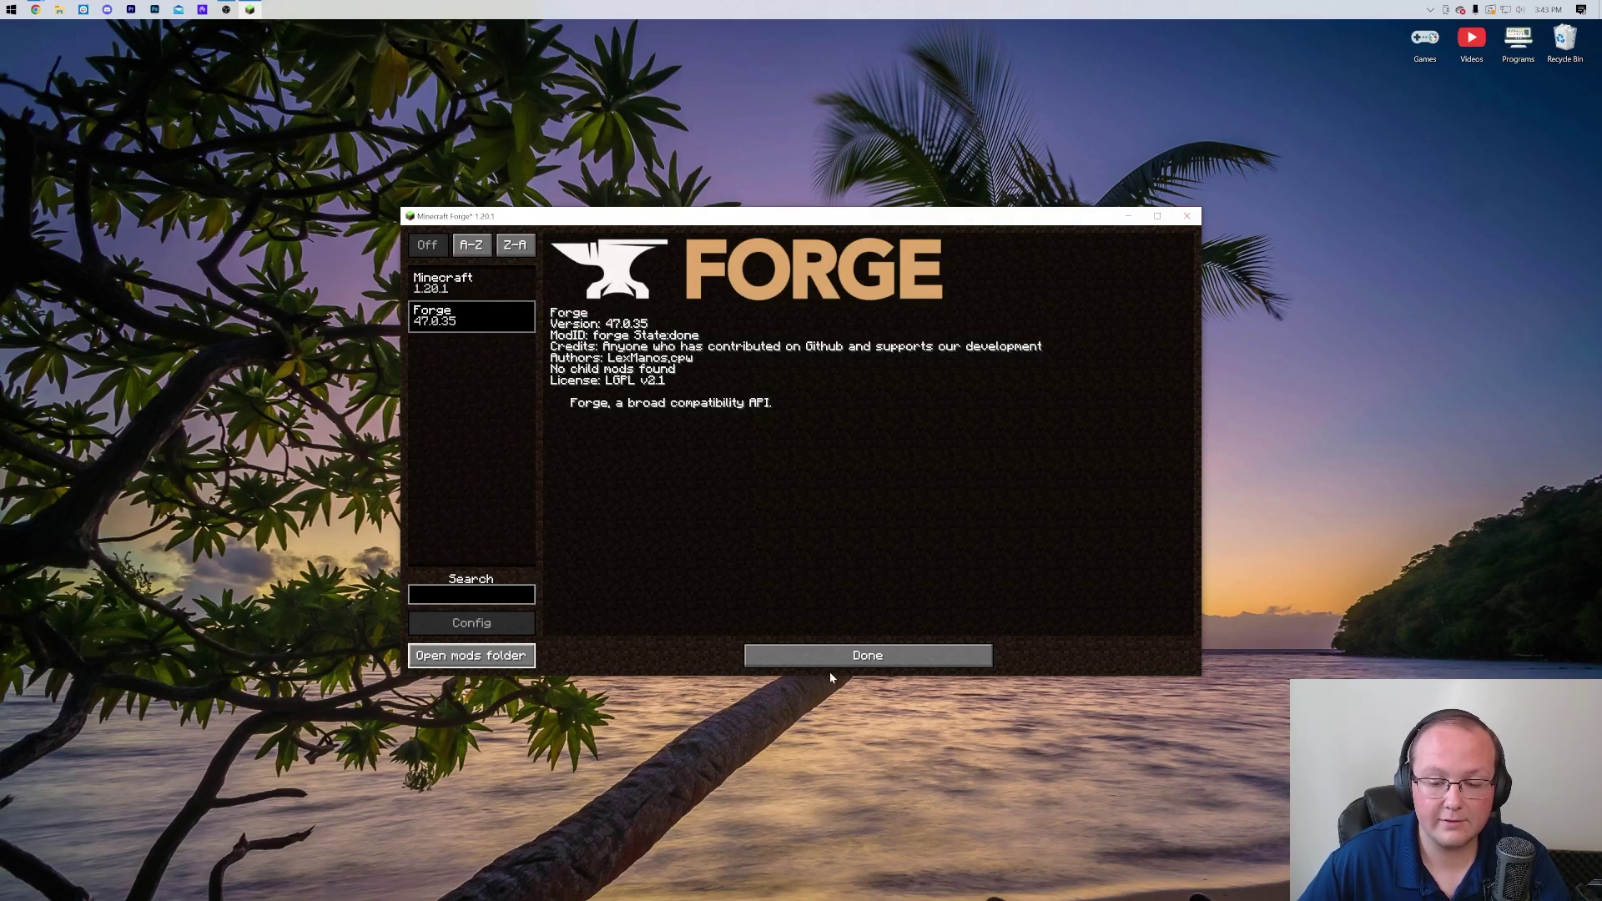
Leave the mod list, quit Minecraft, and reopen the Minecraft Launcher
{"action": "left_click", "coordinate": [832, 659]}
{"action": "left_click", "coordinate": [896, 517]}
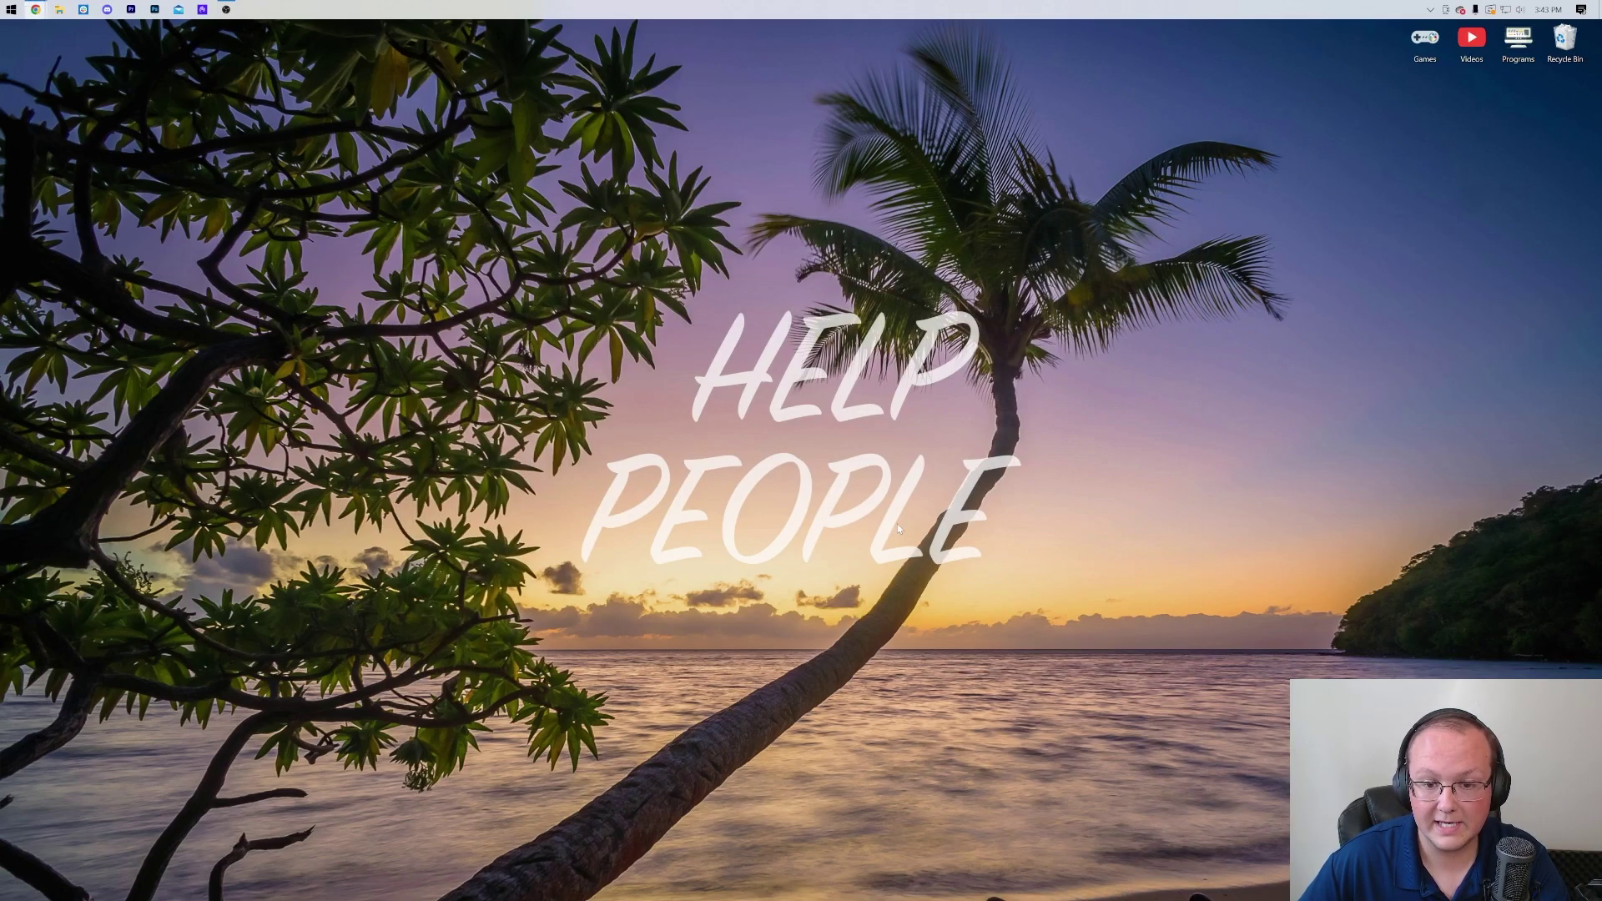
{"action": "left_click", "coordinate": [10, 9]}
{"action": "left_click", "coordinate": [678, 406]}
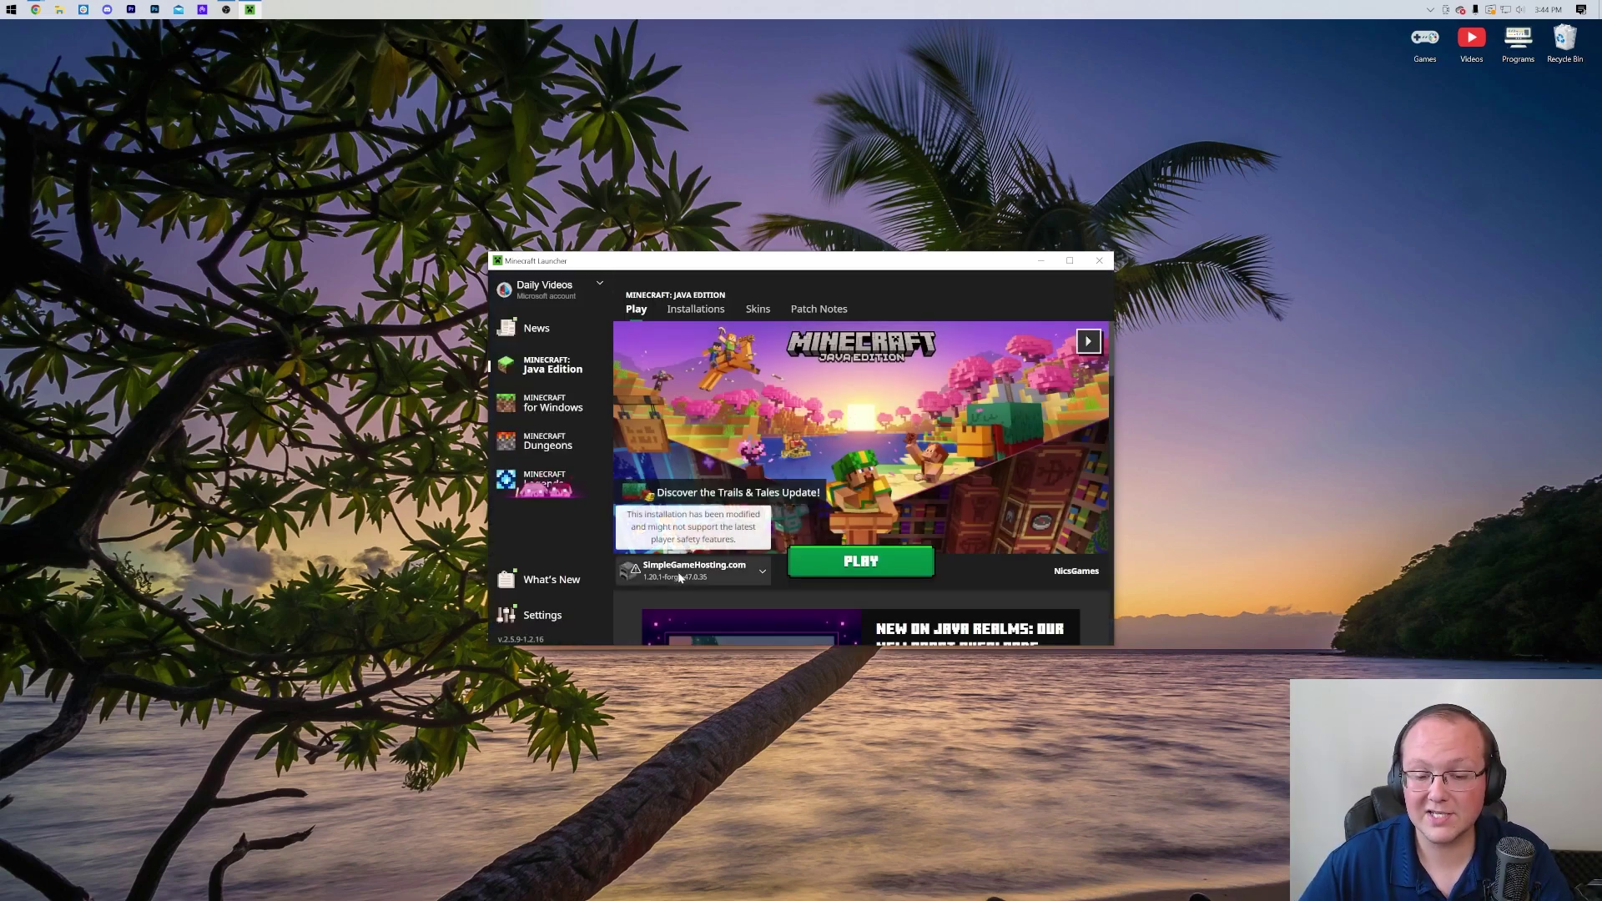
Select the SimpleGameHosting.com installation and launch the game, accepting the modified-installation warning
{"action": "left_click", "coordinate": [689, 571]}
{"action": "left_click", "coordinate": [679, 548]}
{"action": "left_click", "coordinate": [677, 571]}
{"action": "left_click", "coordinate": [675, 400]}
{"action": "left_click", "coordinate": [826, 558]}
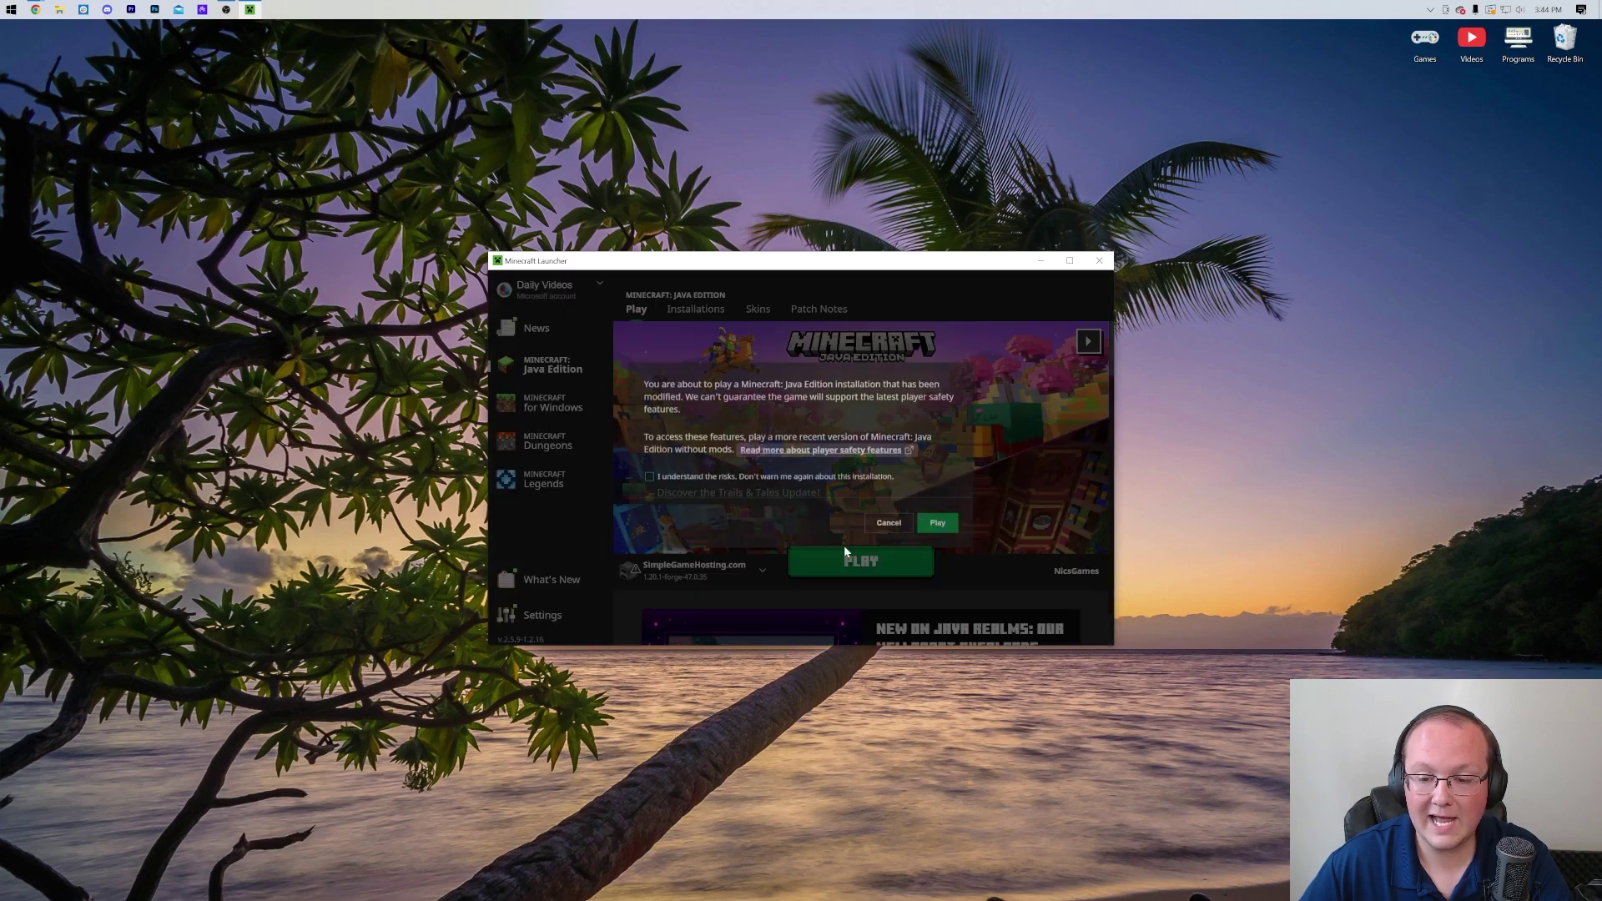
{"action": "left_click", "coordinate": [936, 522]}
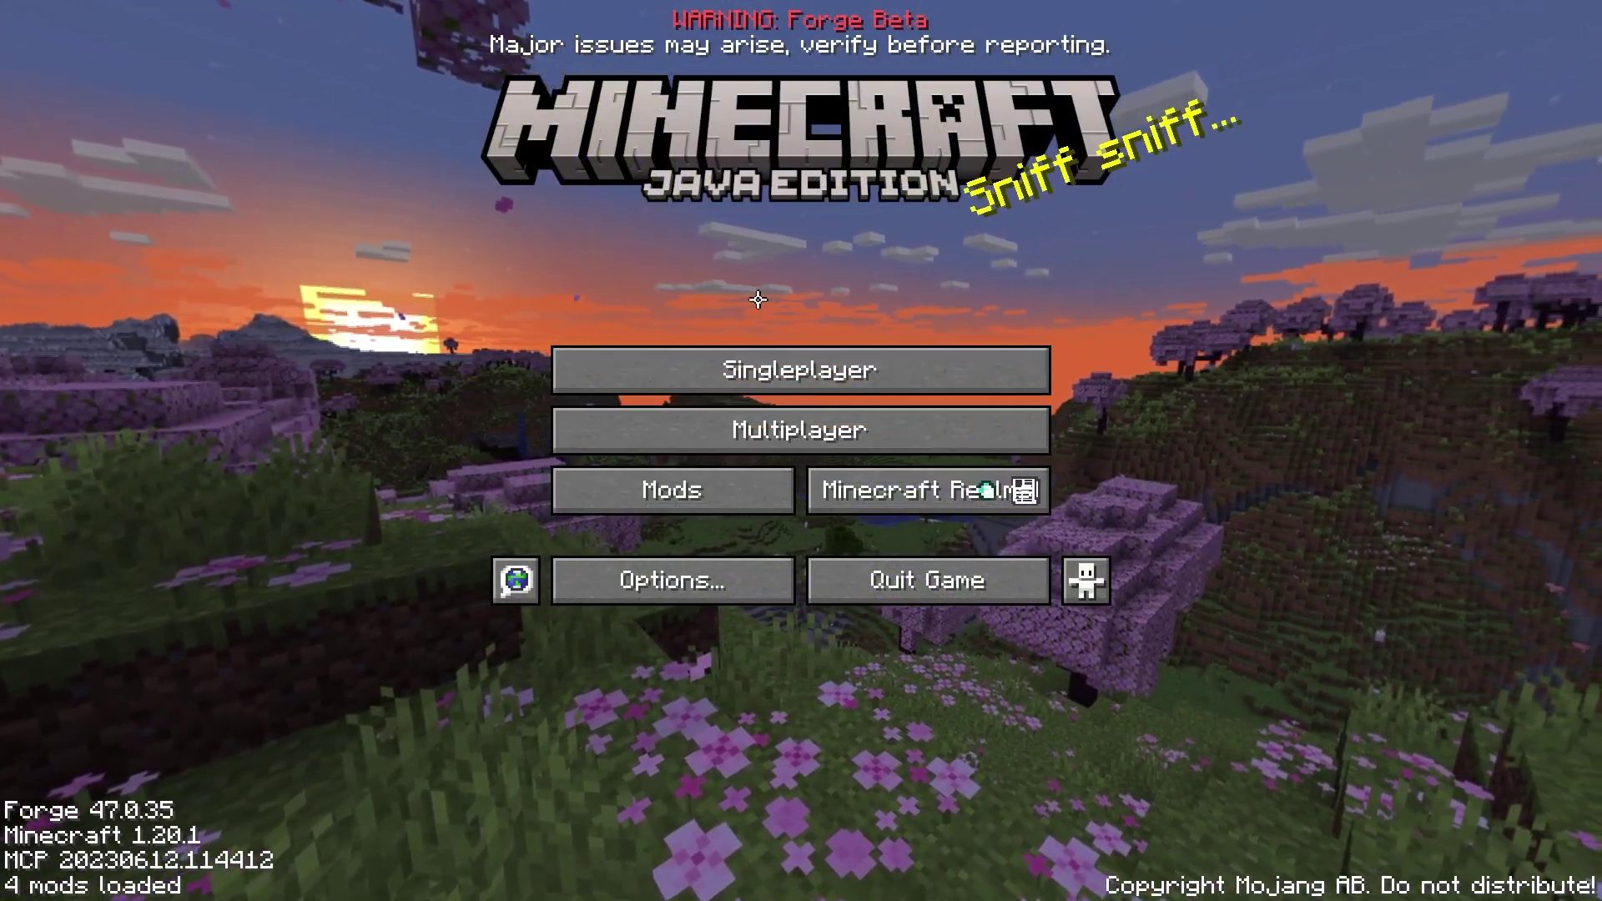
Check the Controllable mod's details in the game's mod list and return to the title screen
{"action": "left_click", "coordinate": [604, 492]}
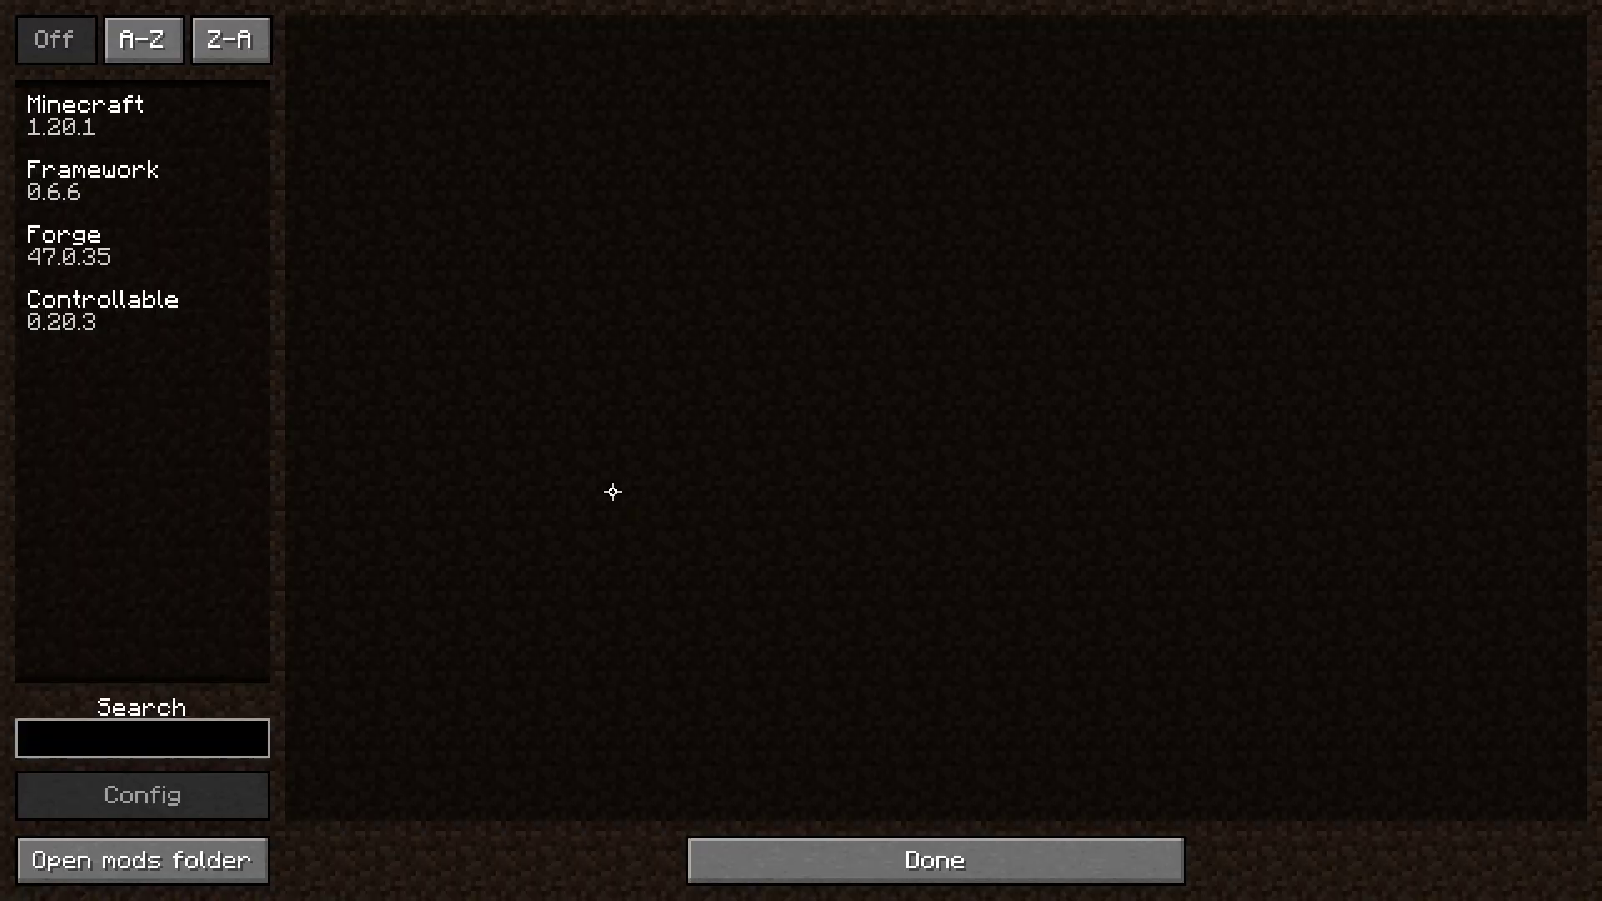
{"action": "left_click", "coordinate": [149, 300]}
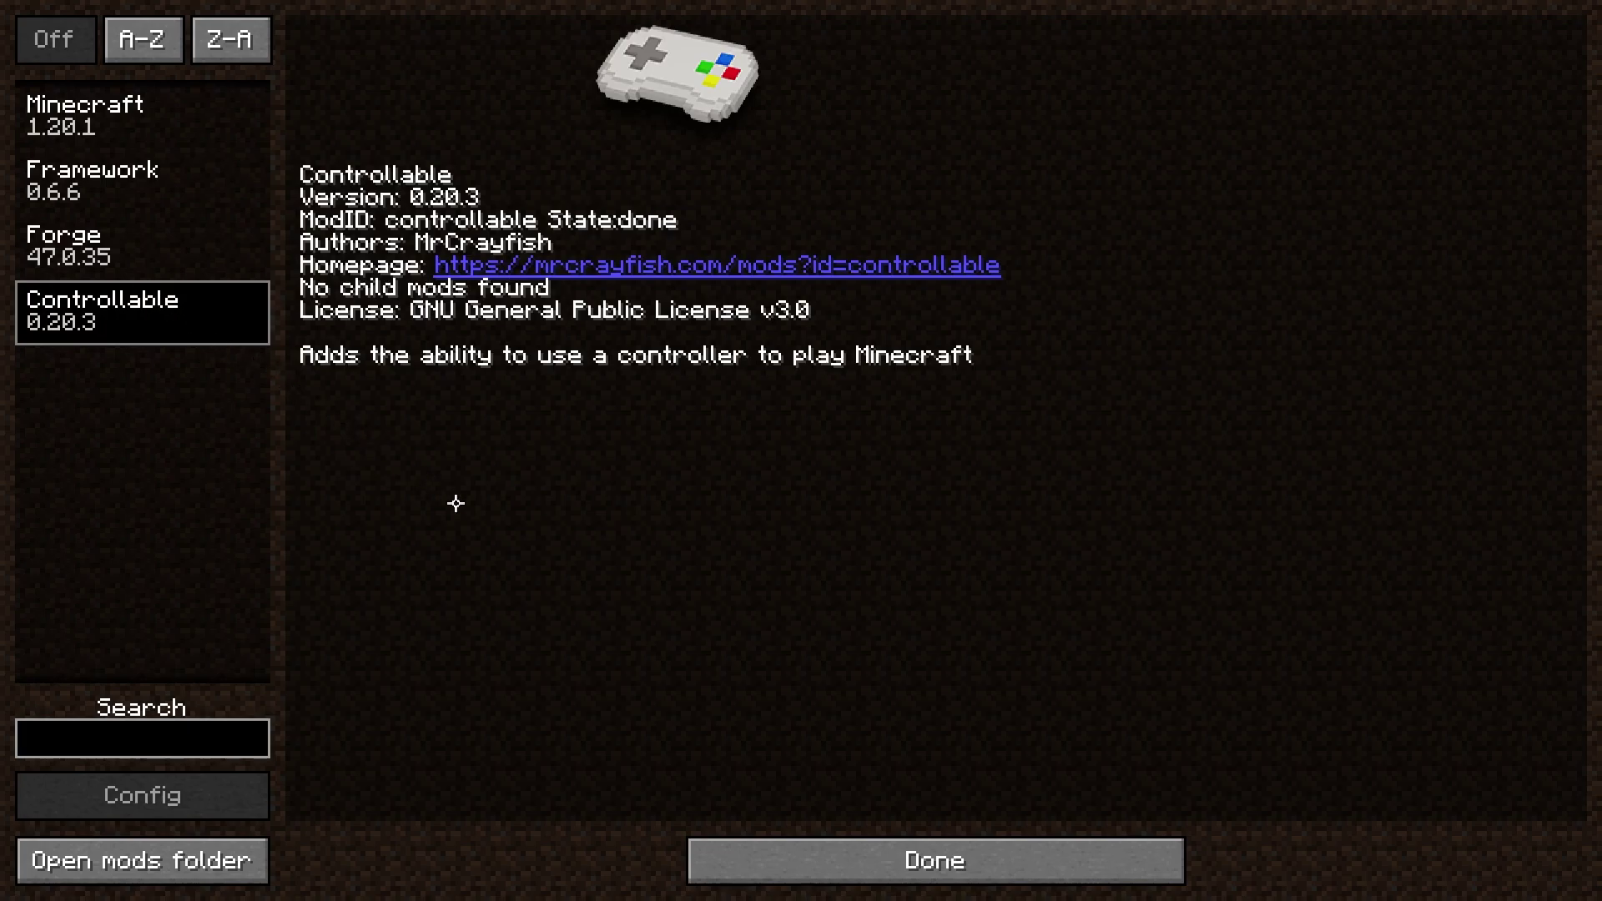
{"action": "left_click", "coordinate": [694, 844]}
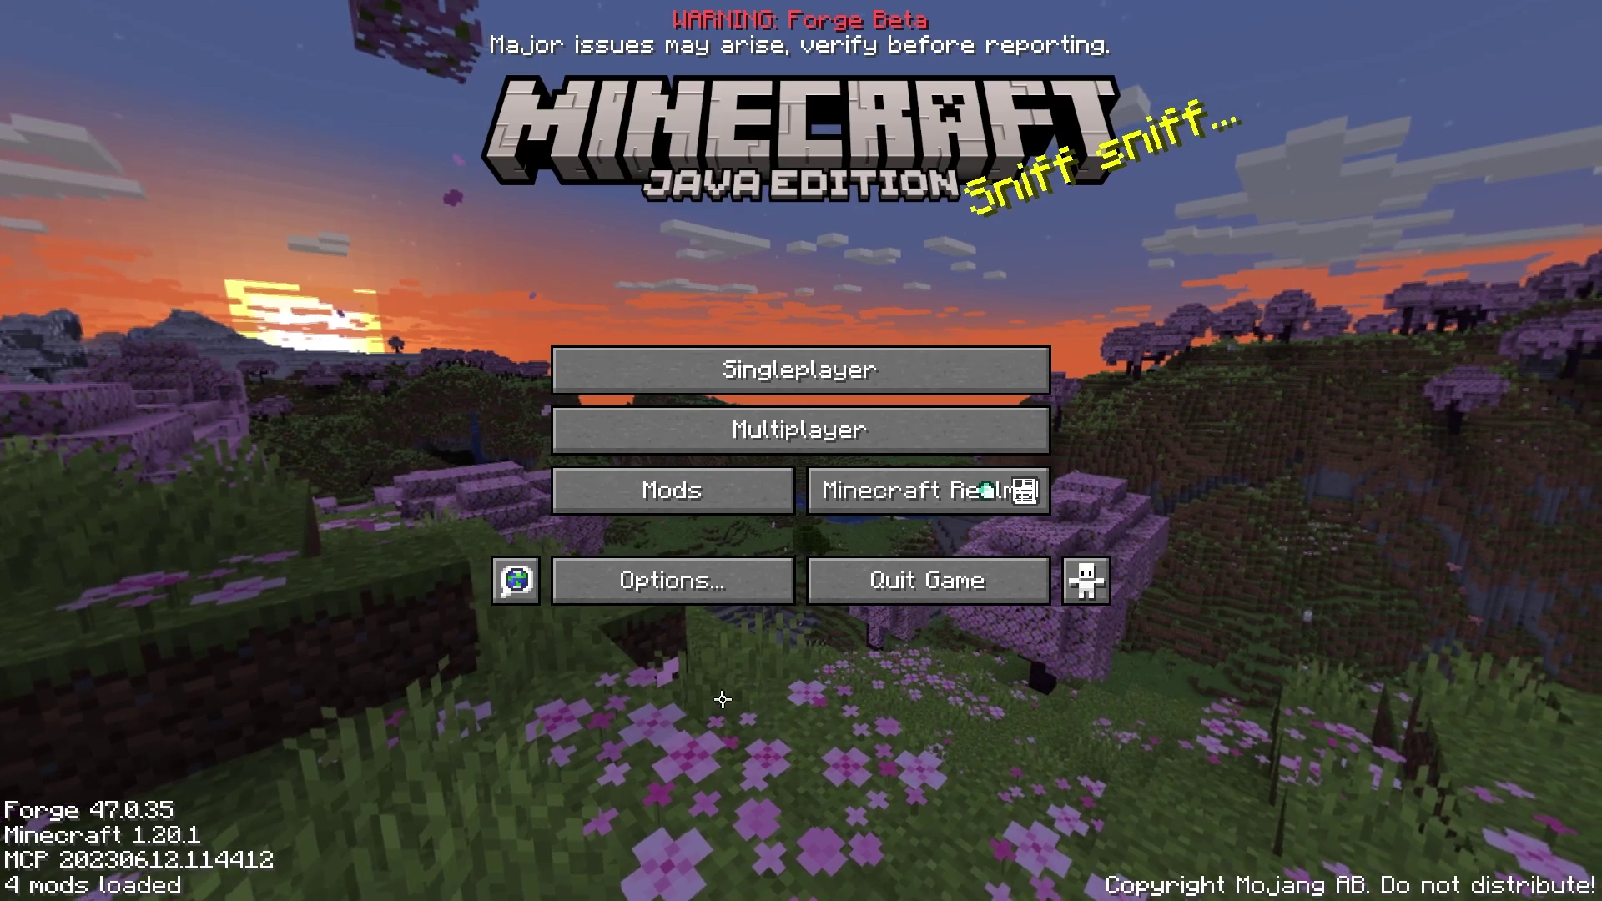
Join the SimpleGameHosting.com multiplayer server and set the field of view to Quake Pro in the game options
{"action": "left_click", "coordinate": [807, 427]}
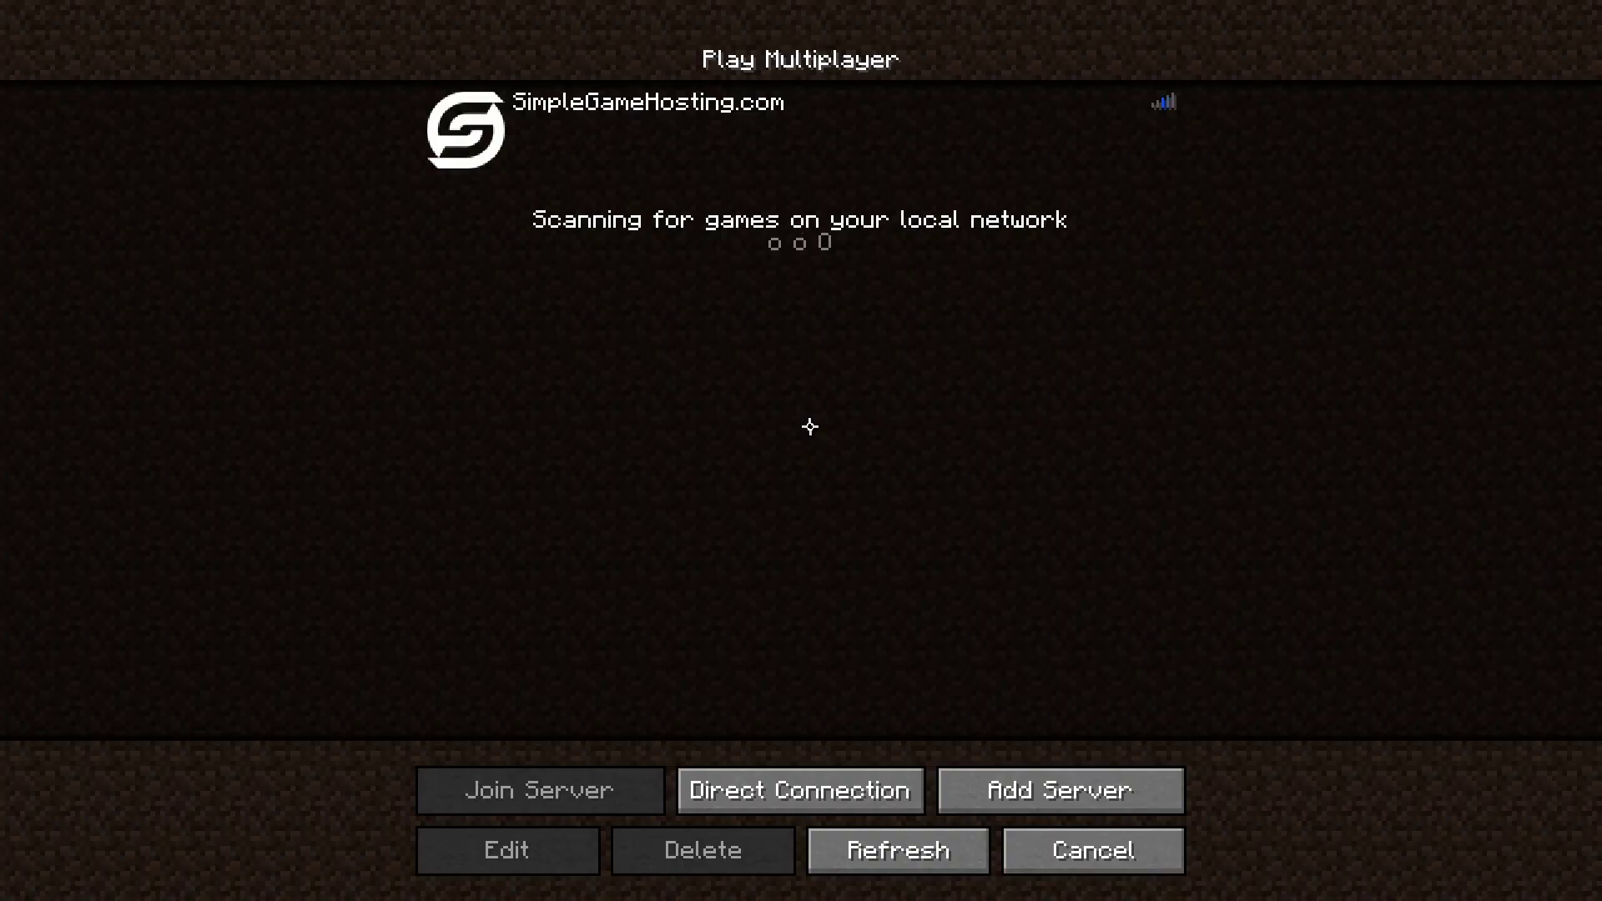
{"action": "double_click", "coordinate": [809, 152]}
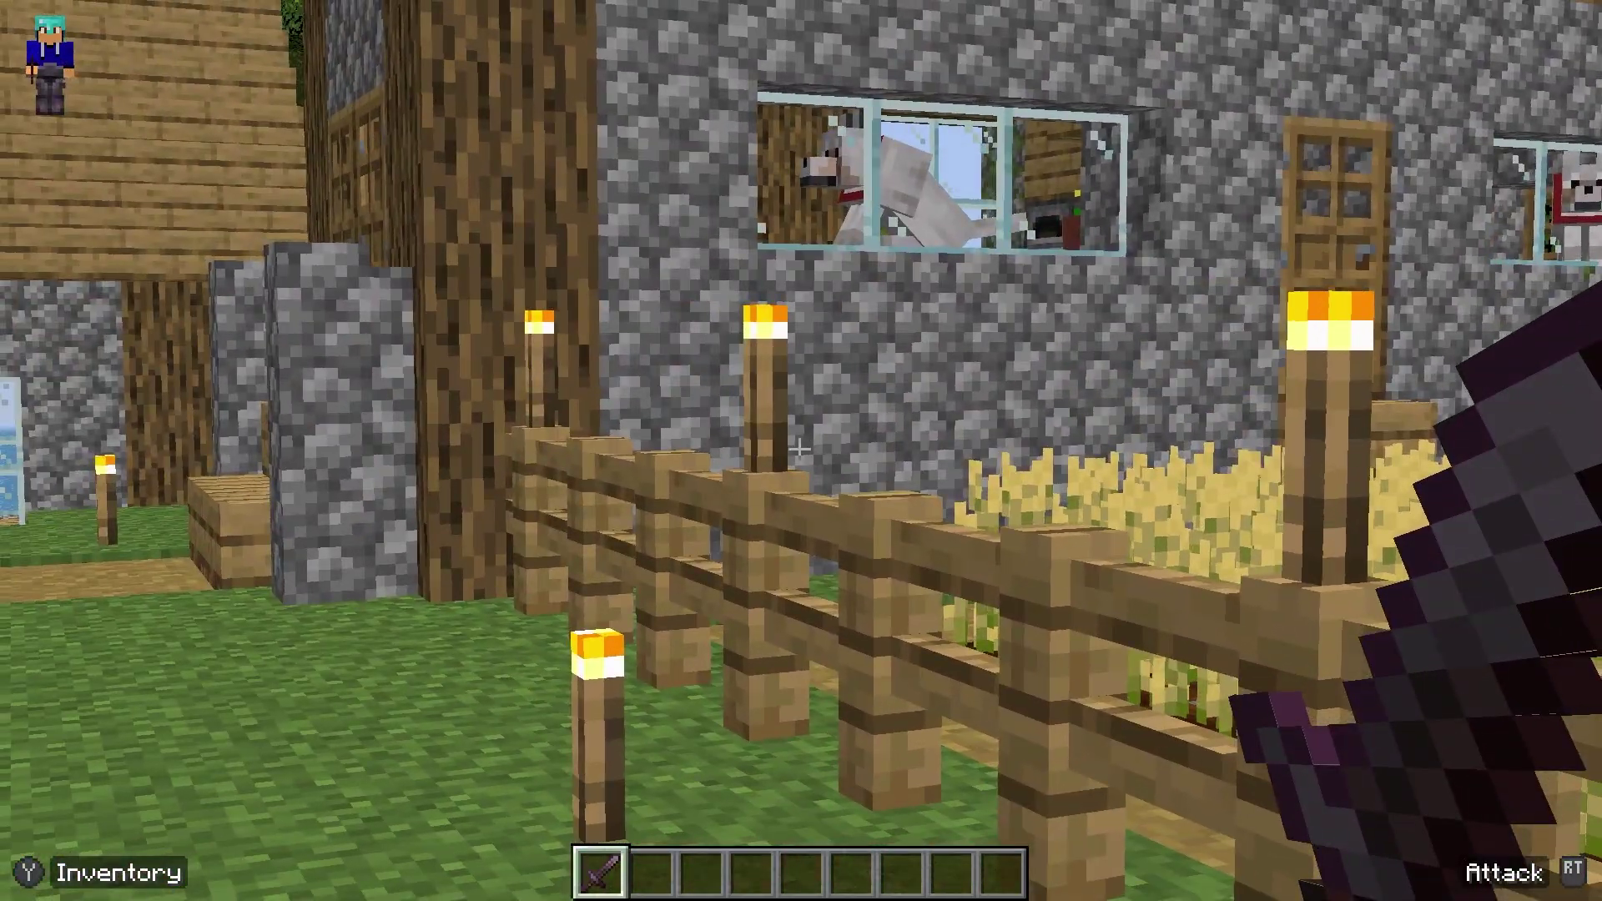
{"action": "key", "text": "Escape"}
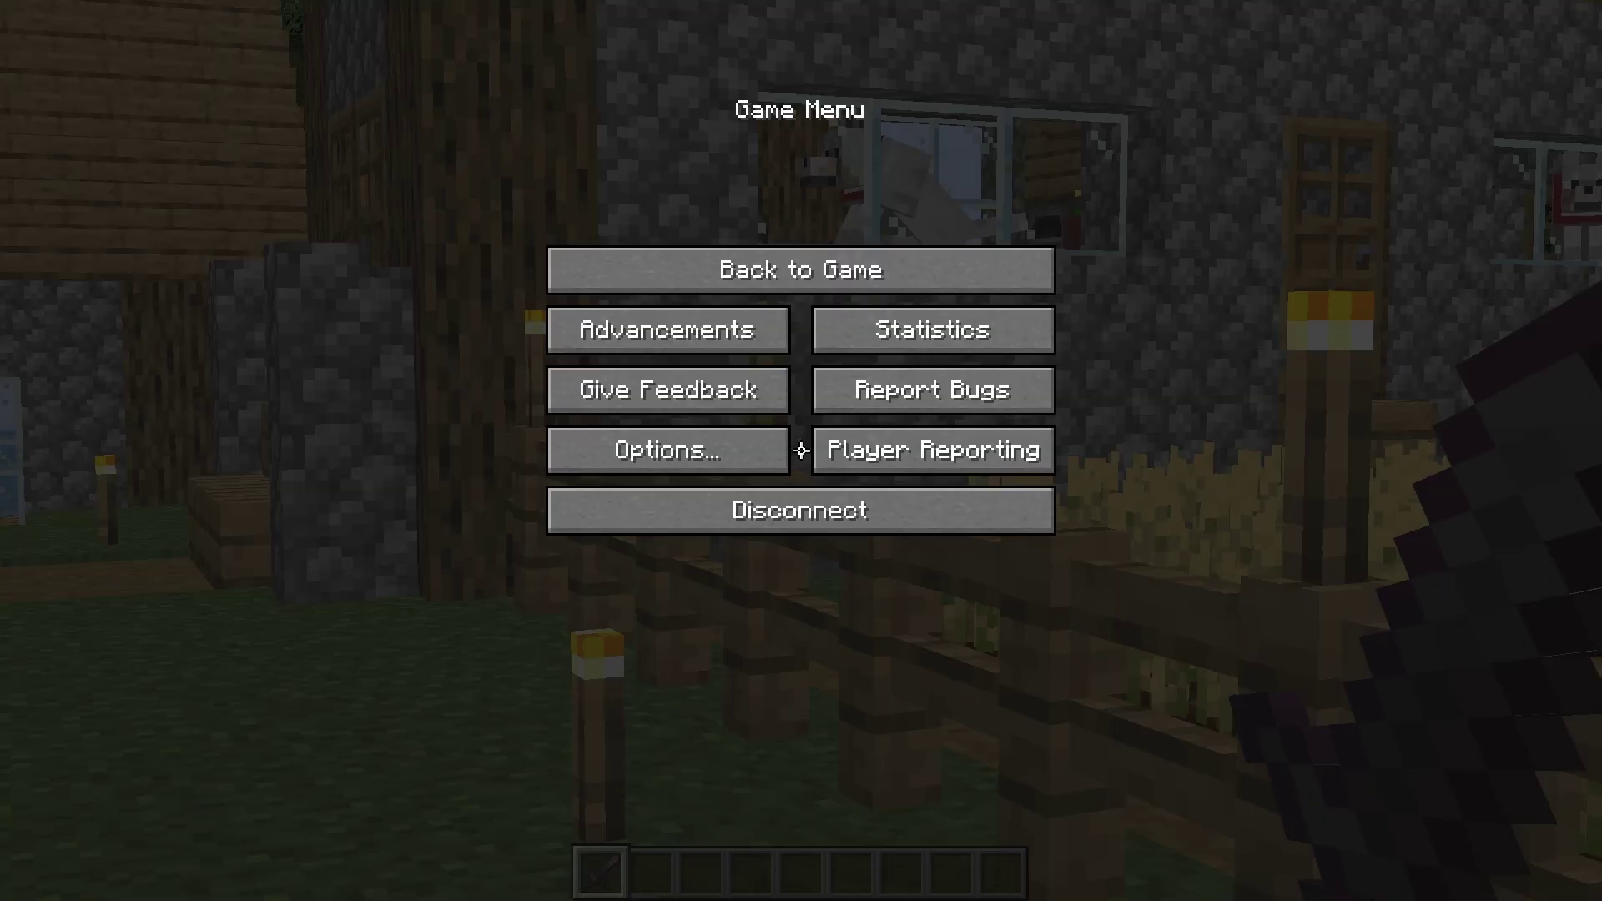
{"action": "left_click", "coordinate": [773, 449]}
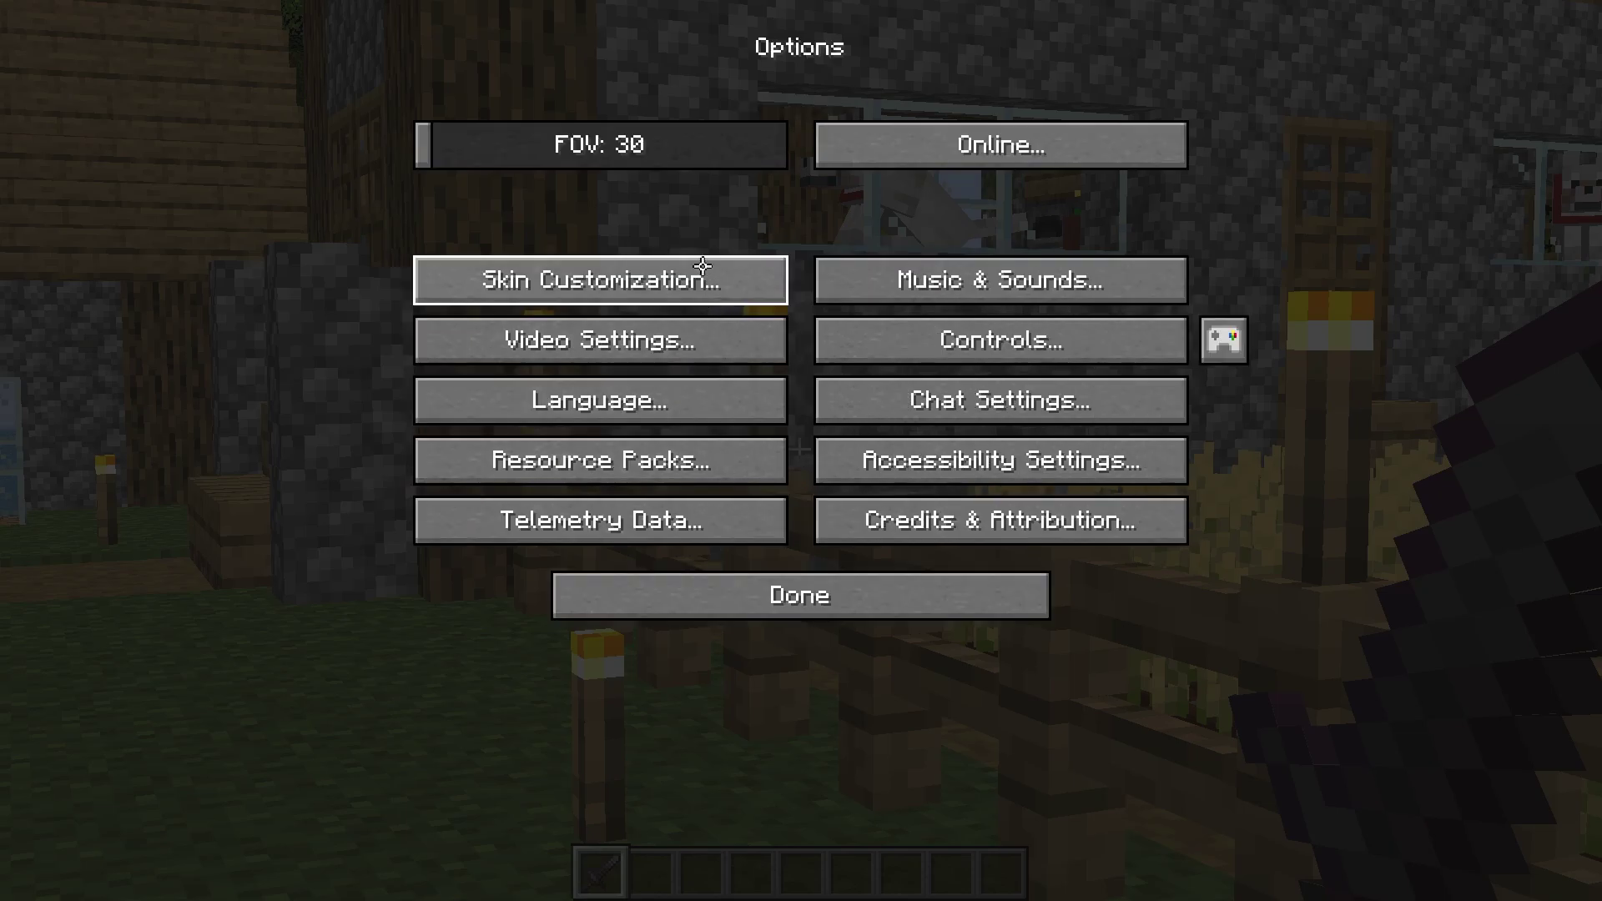
{"action": "left_click", "coordinate": [757, 145]}
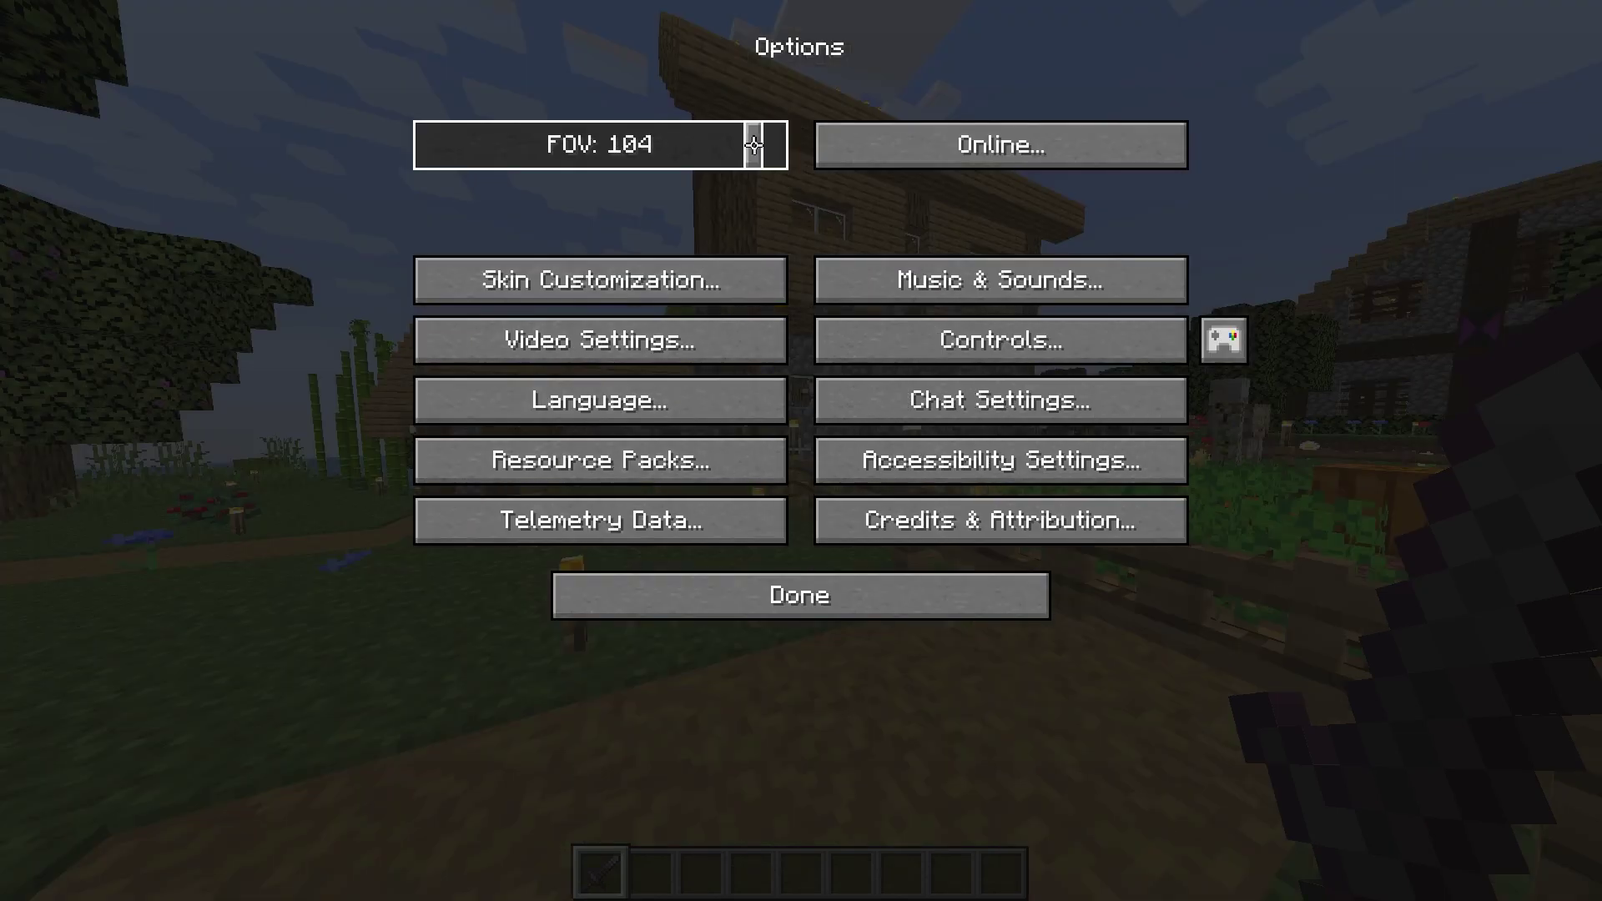
{"action": "left_click", "coordinate": [783, 145]}
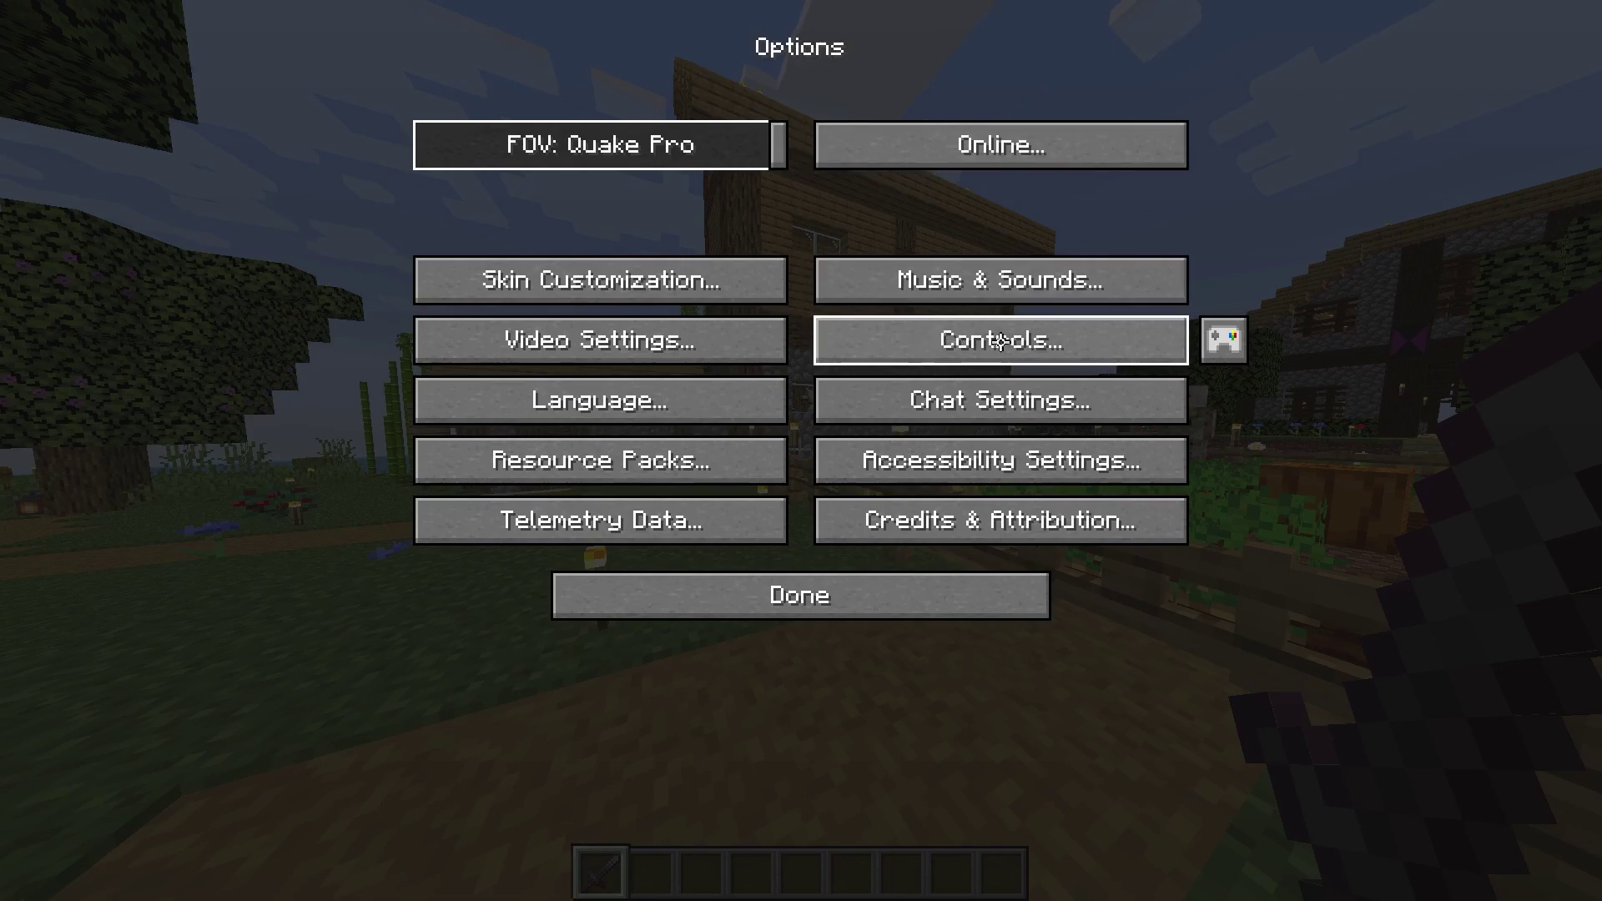
Examine the controller selection, controller settings and button bindings for the Xbox One controller, and return to the game options
{"action": "left_click", "coordinate": [1228, 342]}
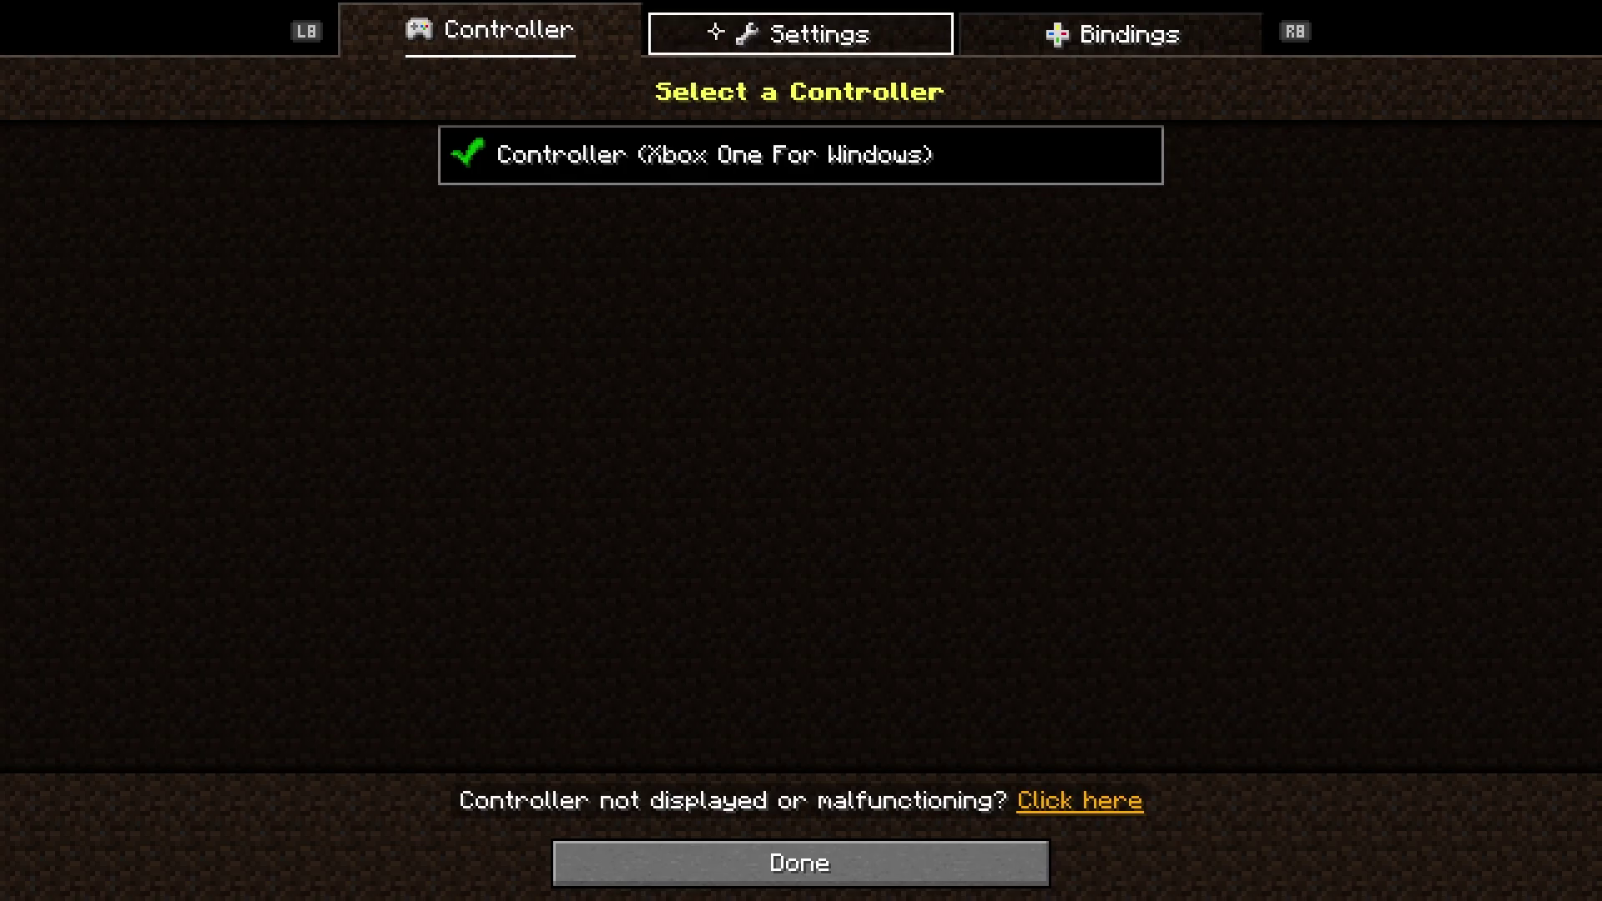
{"action": "left_click", "coordinate": [715, 25]}
{"action": "left_click", "coordinate": [1053, 29]}
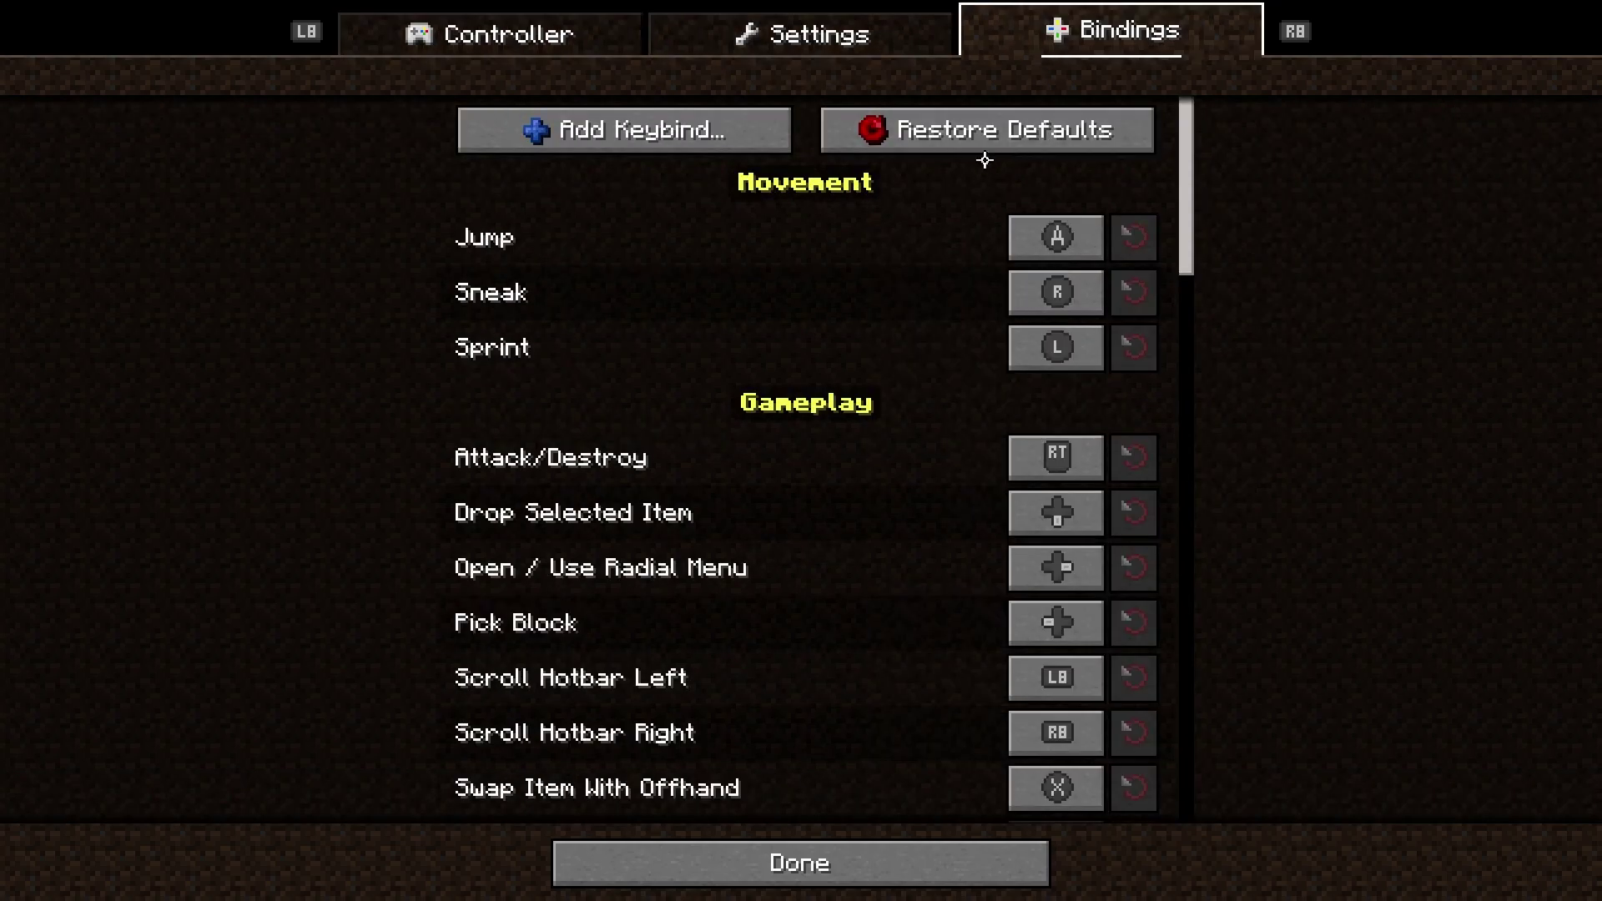
{"action": "scroll", "coordinate": [937, 158], "scroll_direction": "down", "scroll_amount": 20}
{"action": "scroll", "coordinate": [936, 161], "scroll_direction": "down", "scroll_amount": 20}
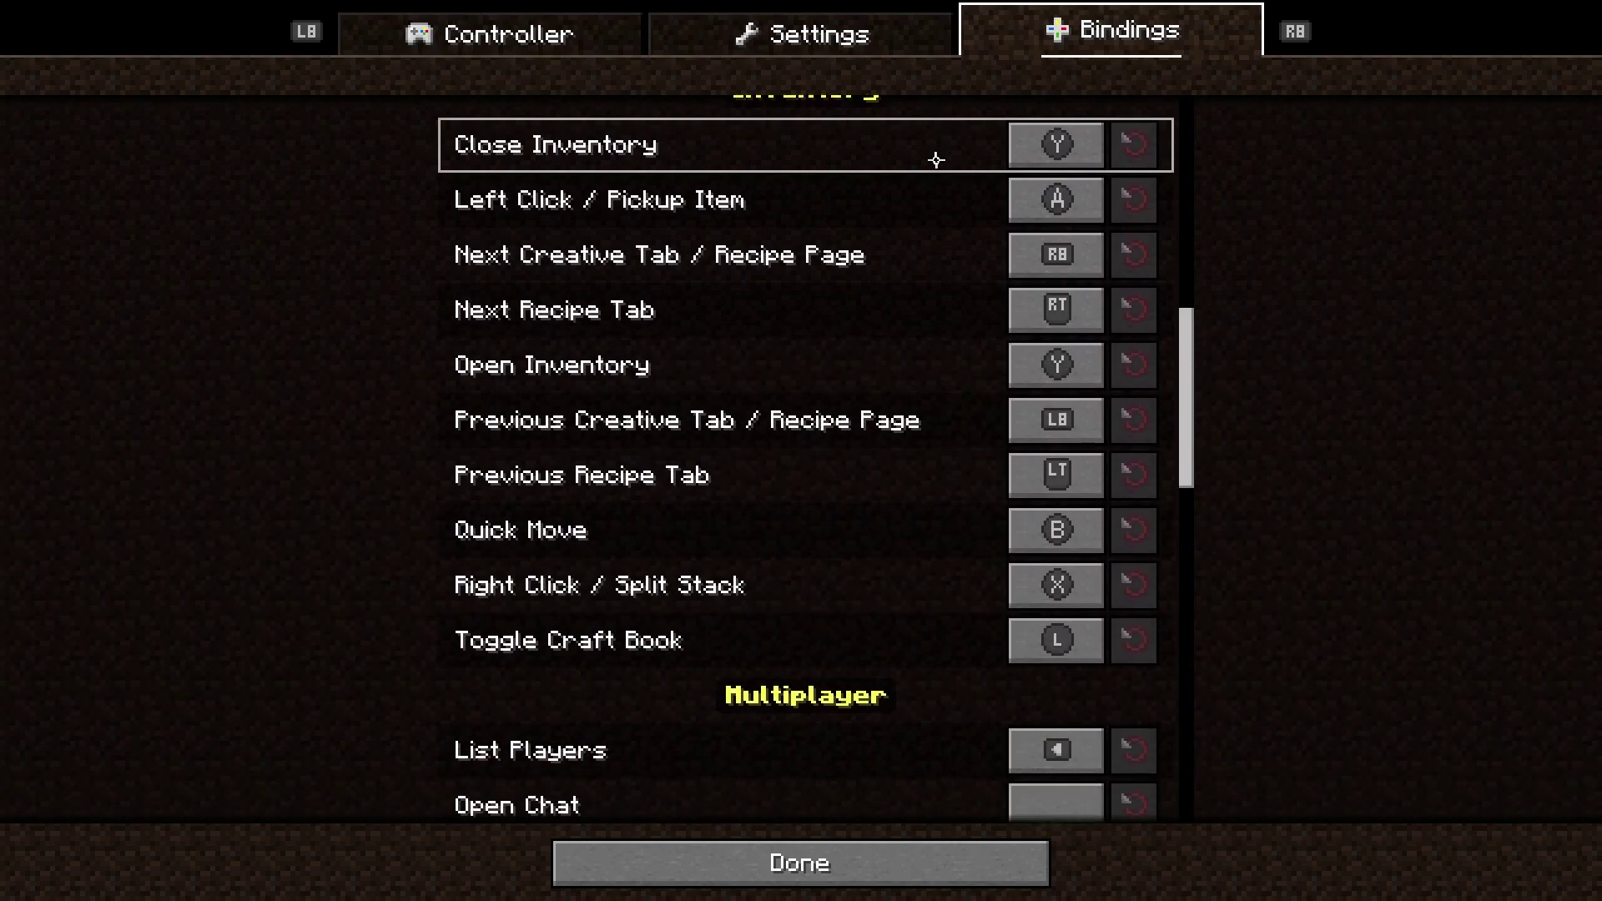
{"action": "scroll", "coordinate": [936, 161], "scroll_direction": "down", "scroll_amount": 8}
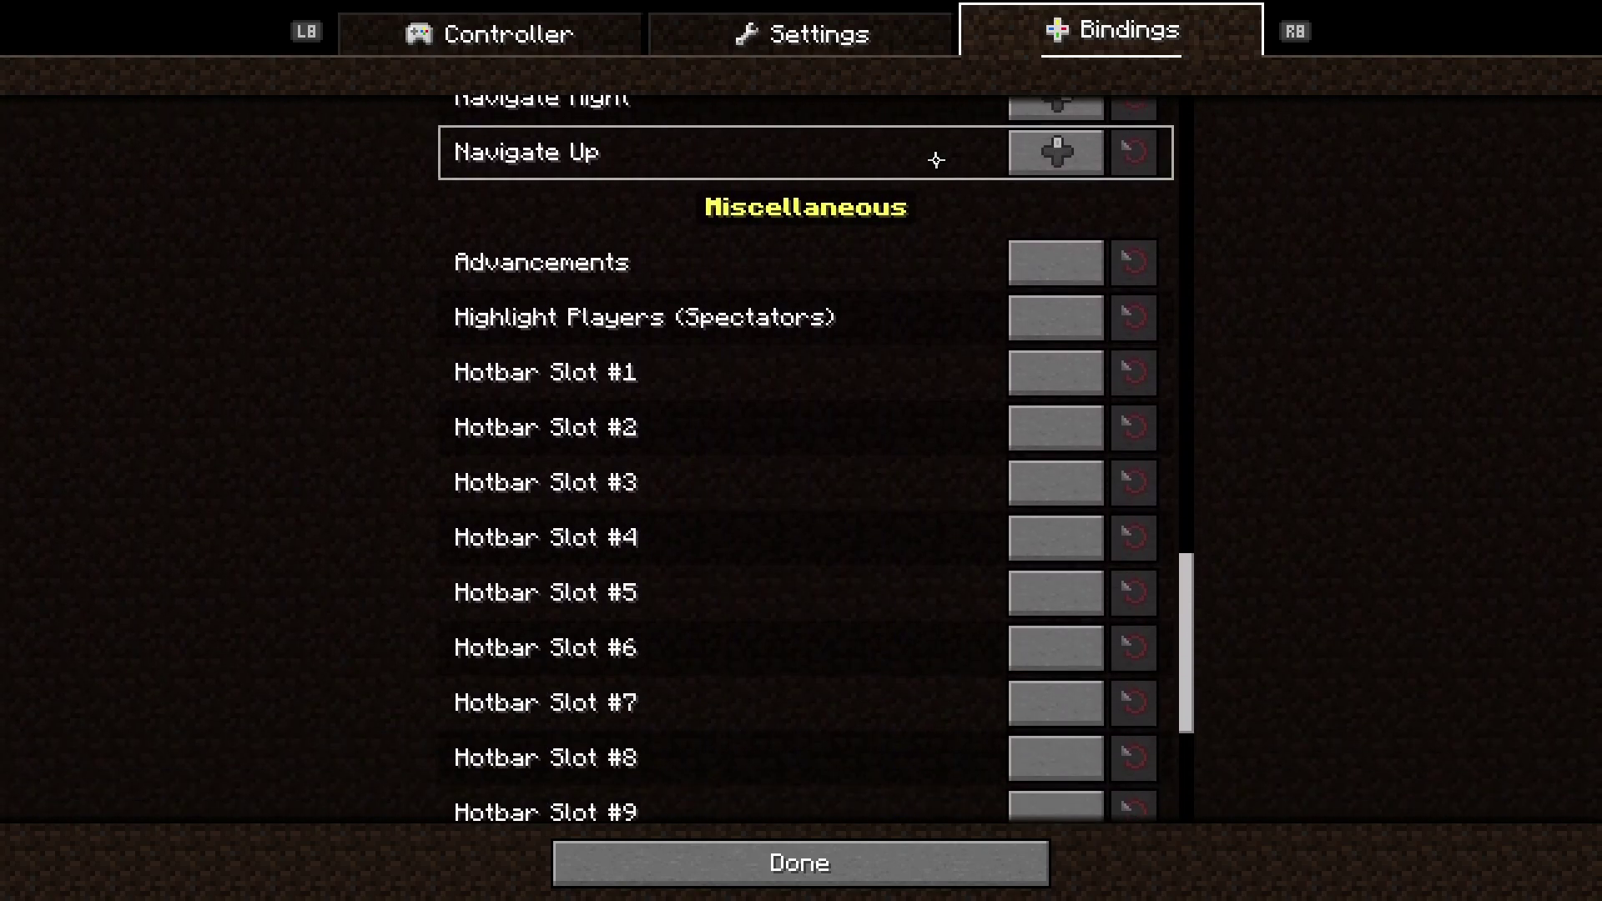
{"action": "scroll", "coordinate": [936, 160], "scroll_direction": "up", "scroll_amount": 9}
{"action": "scroll", "coordinate": [937, 160], "scroll_direction": "up", "scroll_amount": 4}
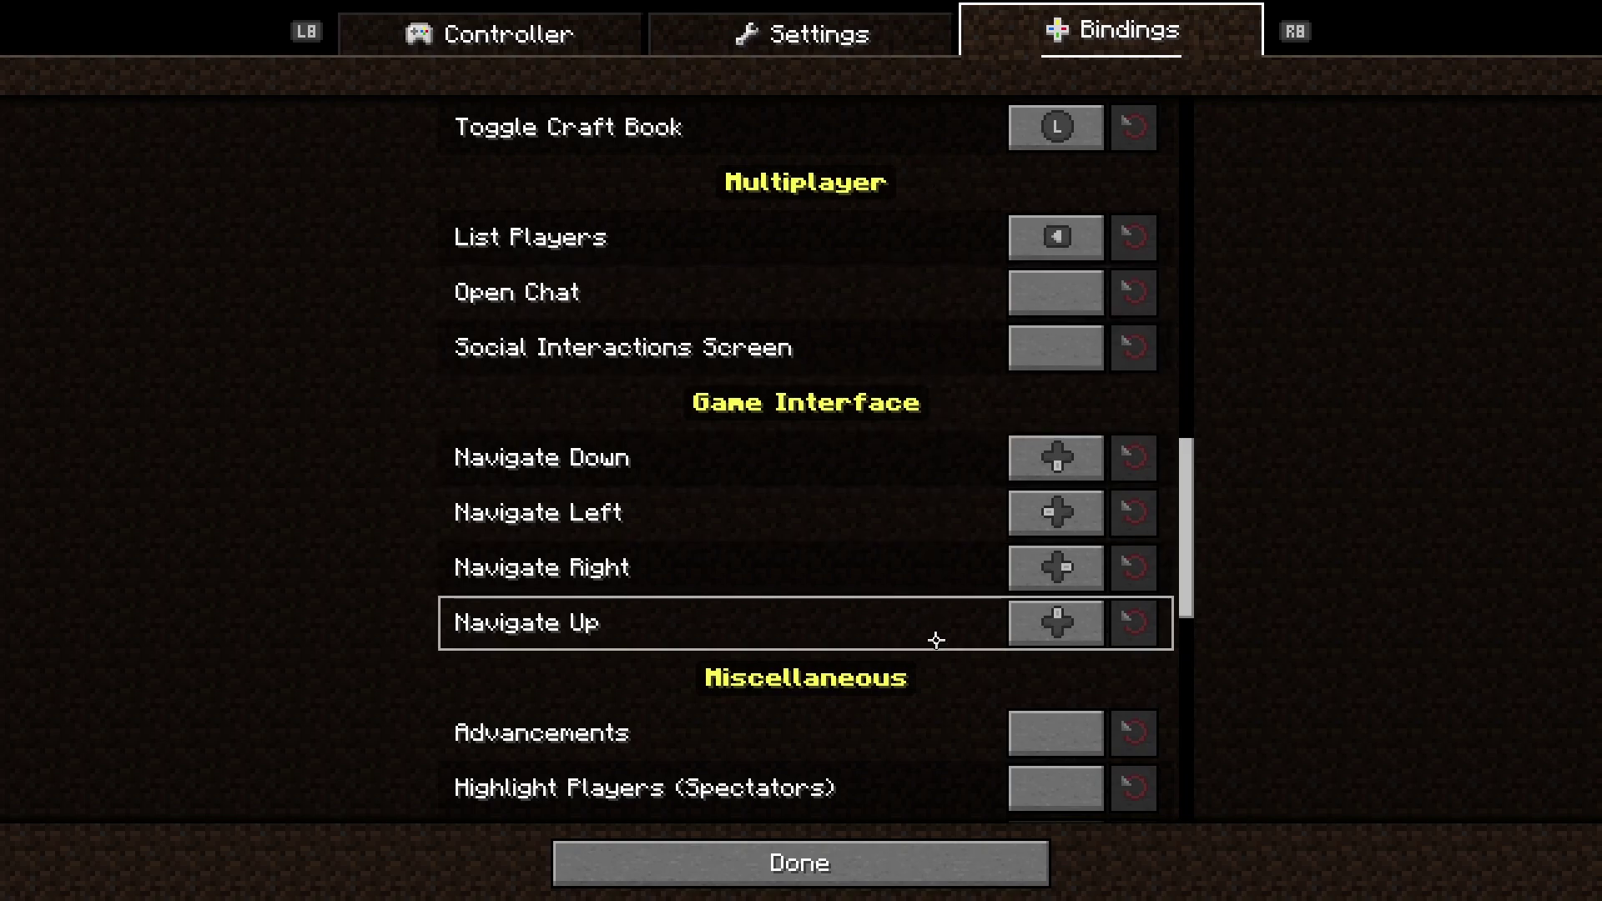
{"action": "left_click", "coordinate": [929, 873]}
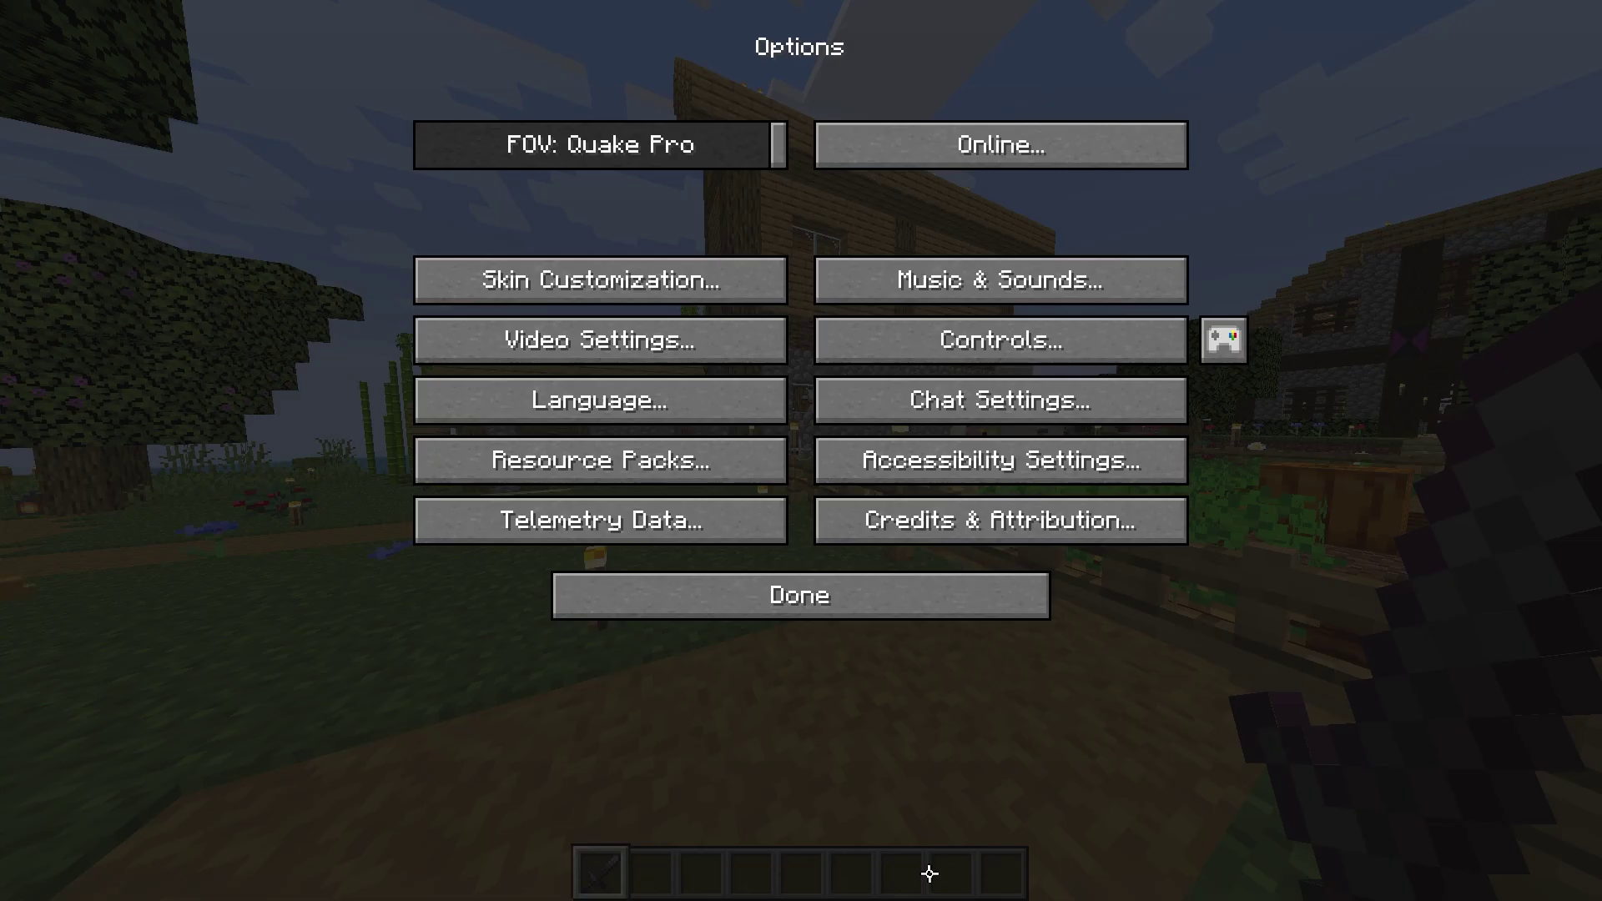
Leave the options and the game menu to resume play, and switch to the second hotbar slot and back to the first
{"action": "left_click", "coordinate": [930, 617]}
{"action": "left_click", "coordinate": [929, 290]}
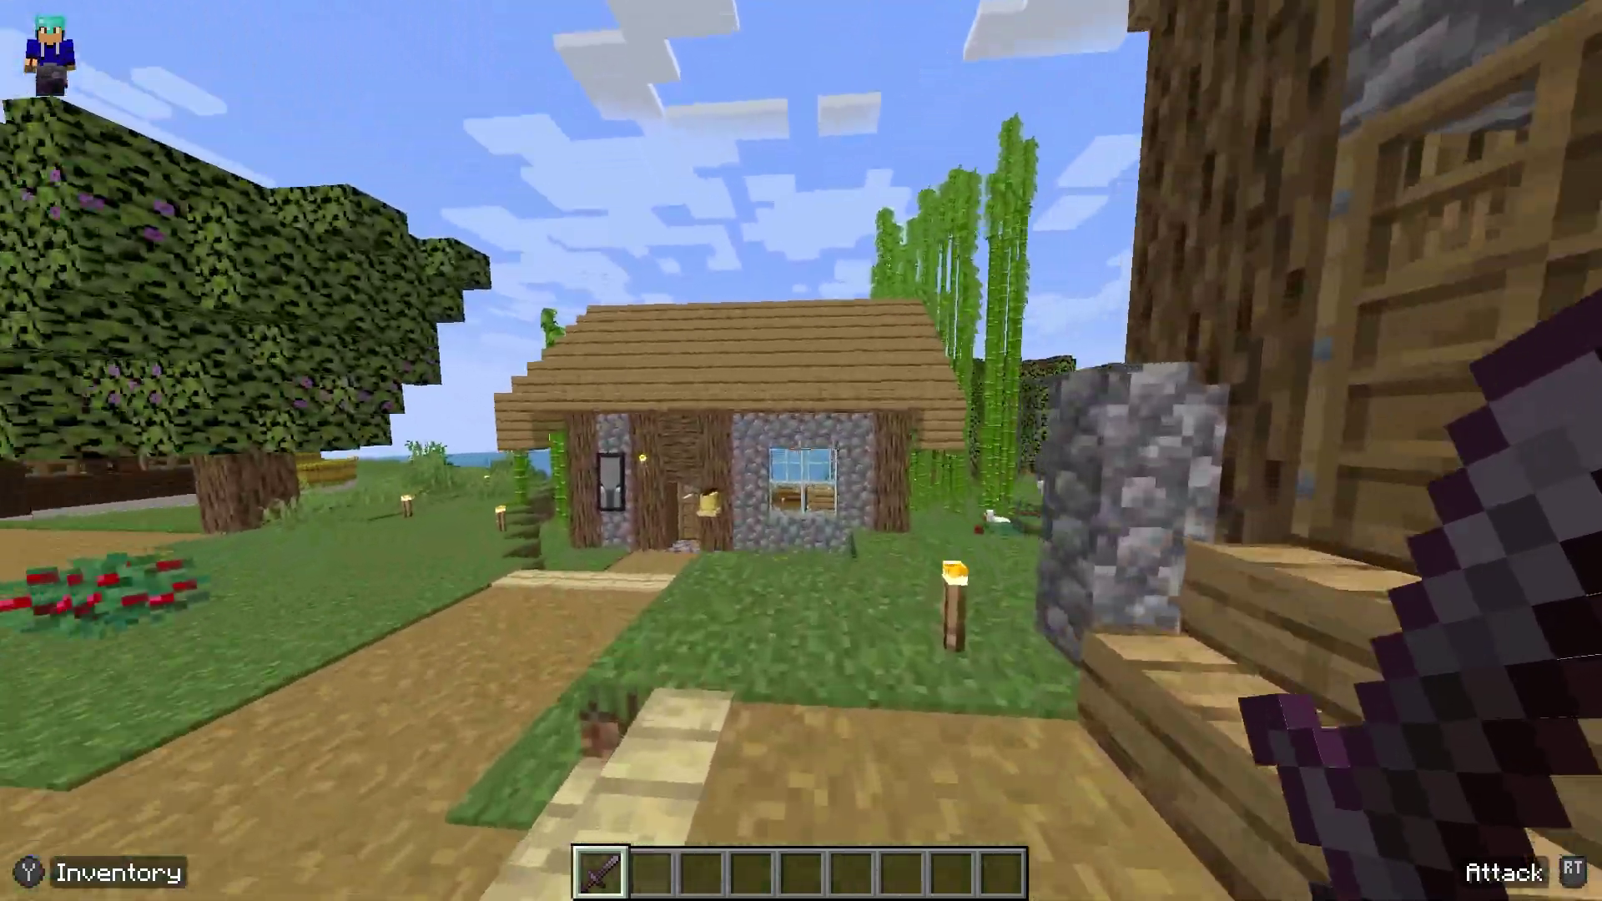
{"action": "key", "text": "2"}
{"action": "key", "text": "1"}
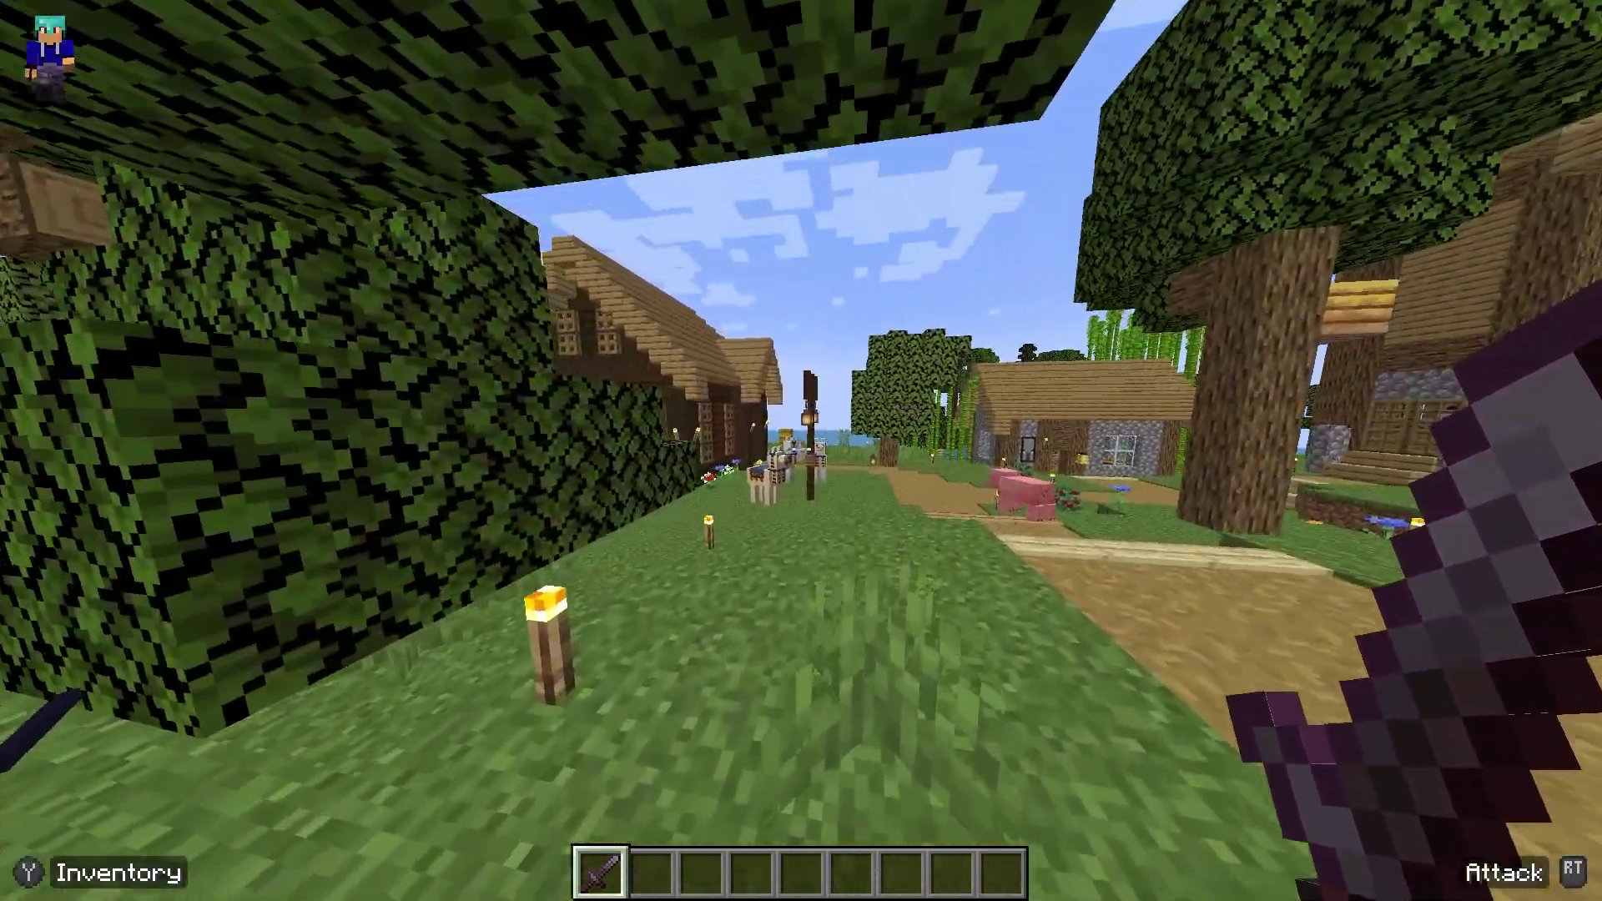
Put a dark oak log from the Building Blocks inventory into the fifth hotbar slot and select it
{"action": "key", "text": "e"}
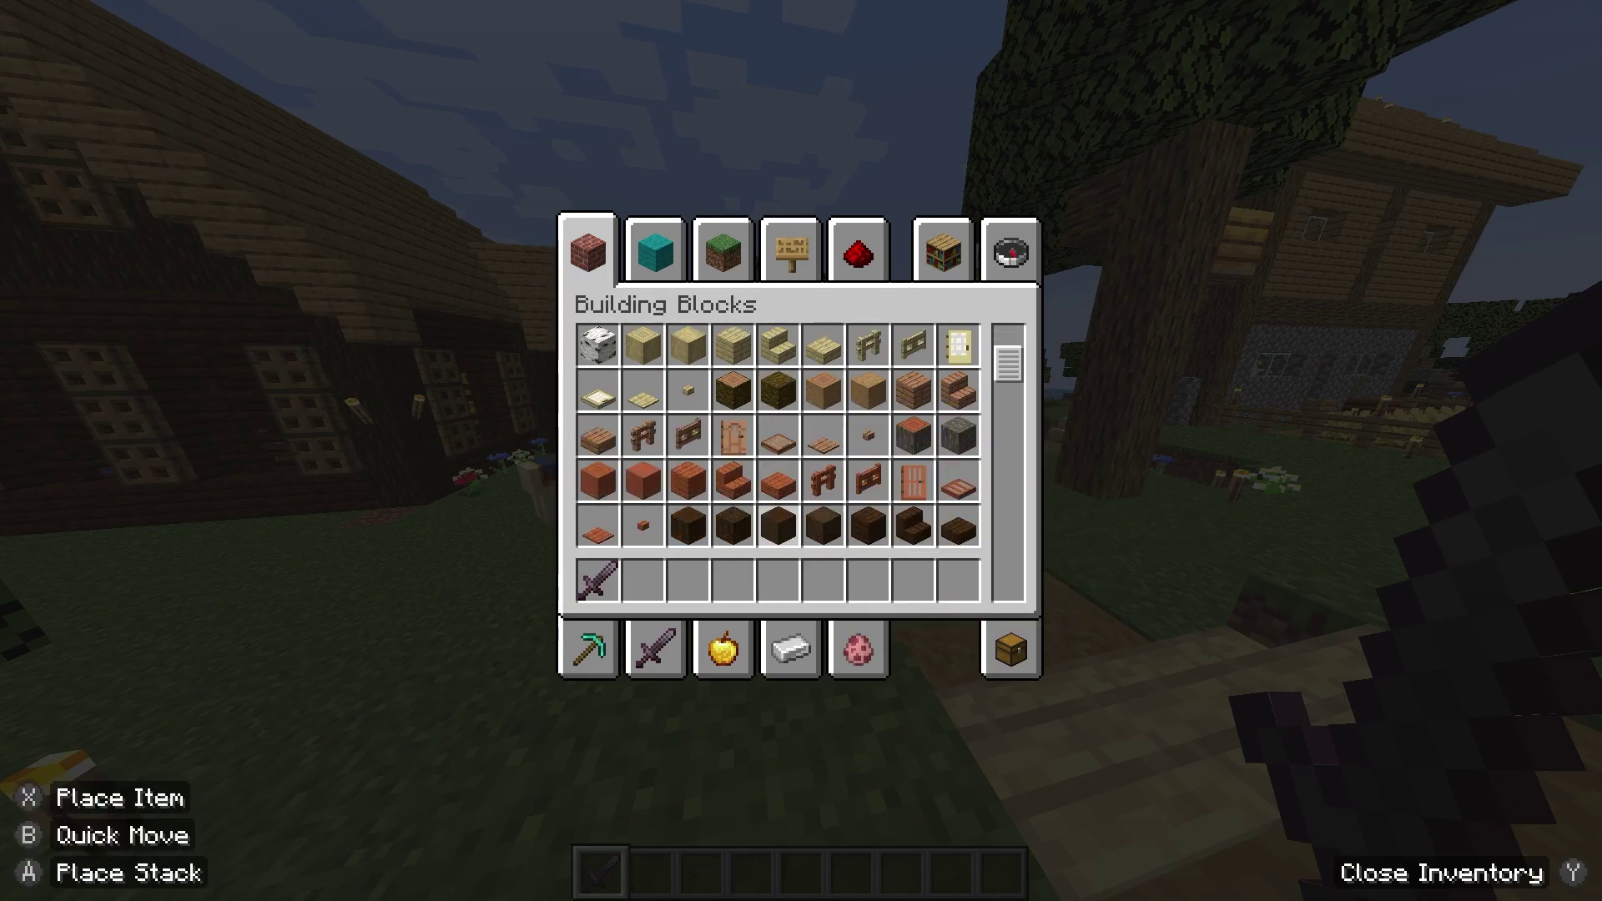
{"action": "key", "text": "e"}
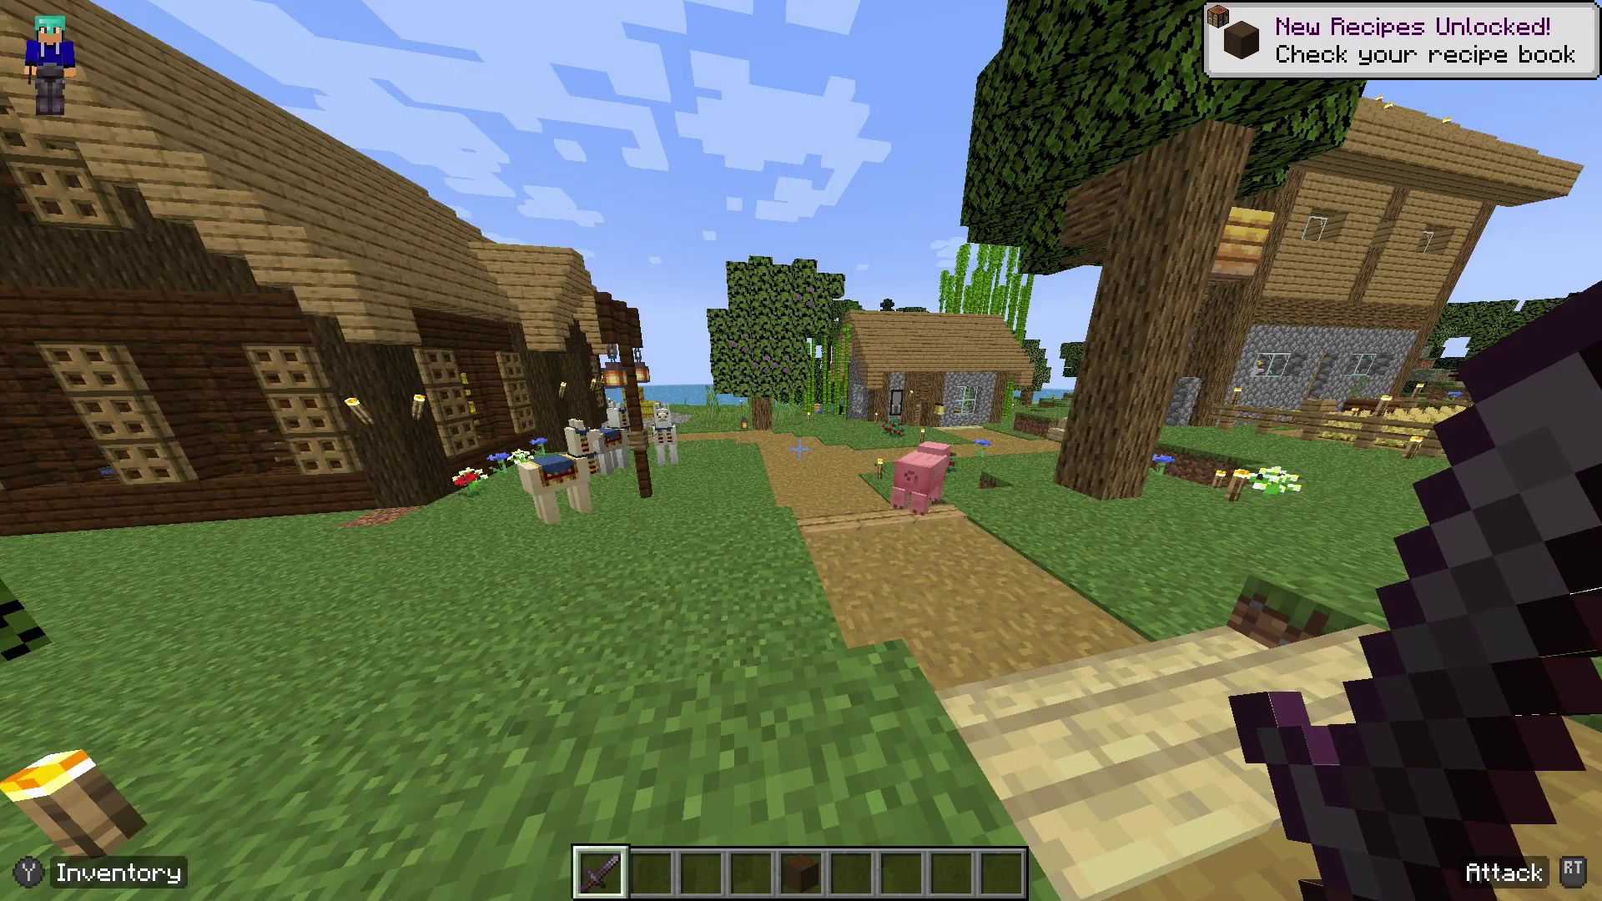
{"action": "key", "text": "5"}
Test block placing and breaking by putting down the dark oak log and destroying it, two times
{"action": "right_click", "coordinate": [799, 448]}
{"action": "left_click", "coordinate": [800, 449]}
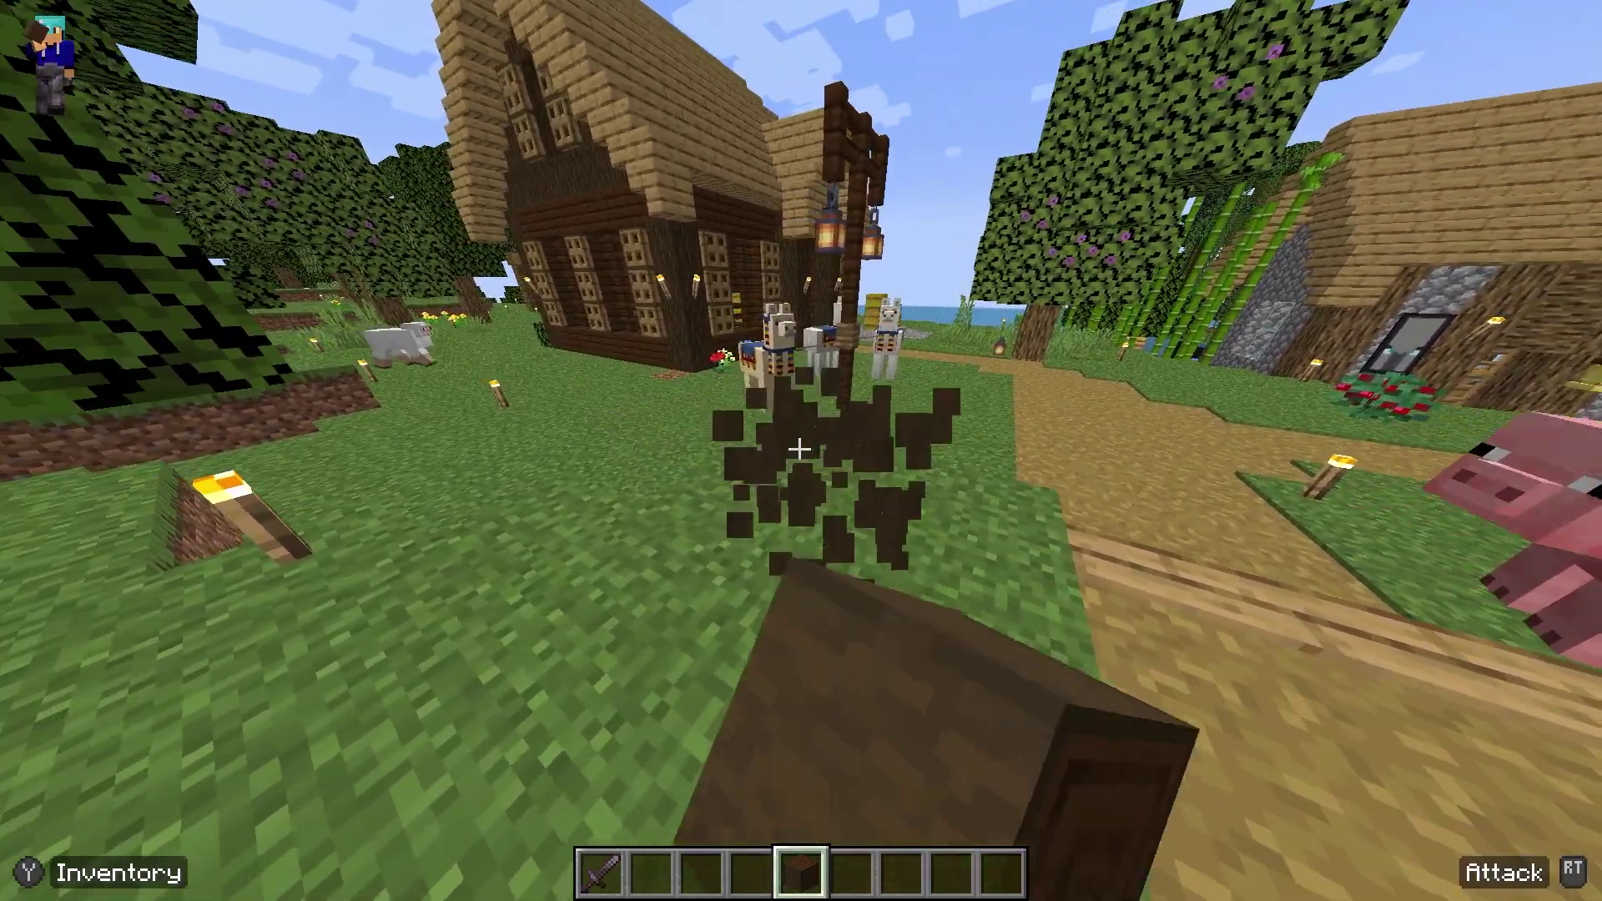
{"action": "right_click", "coordinate": [800, 449]}
{"action": "left_click", "coordinate": [799, 448]}
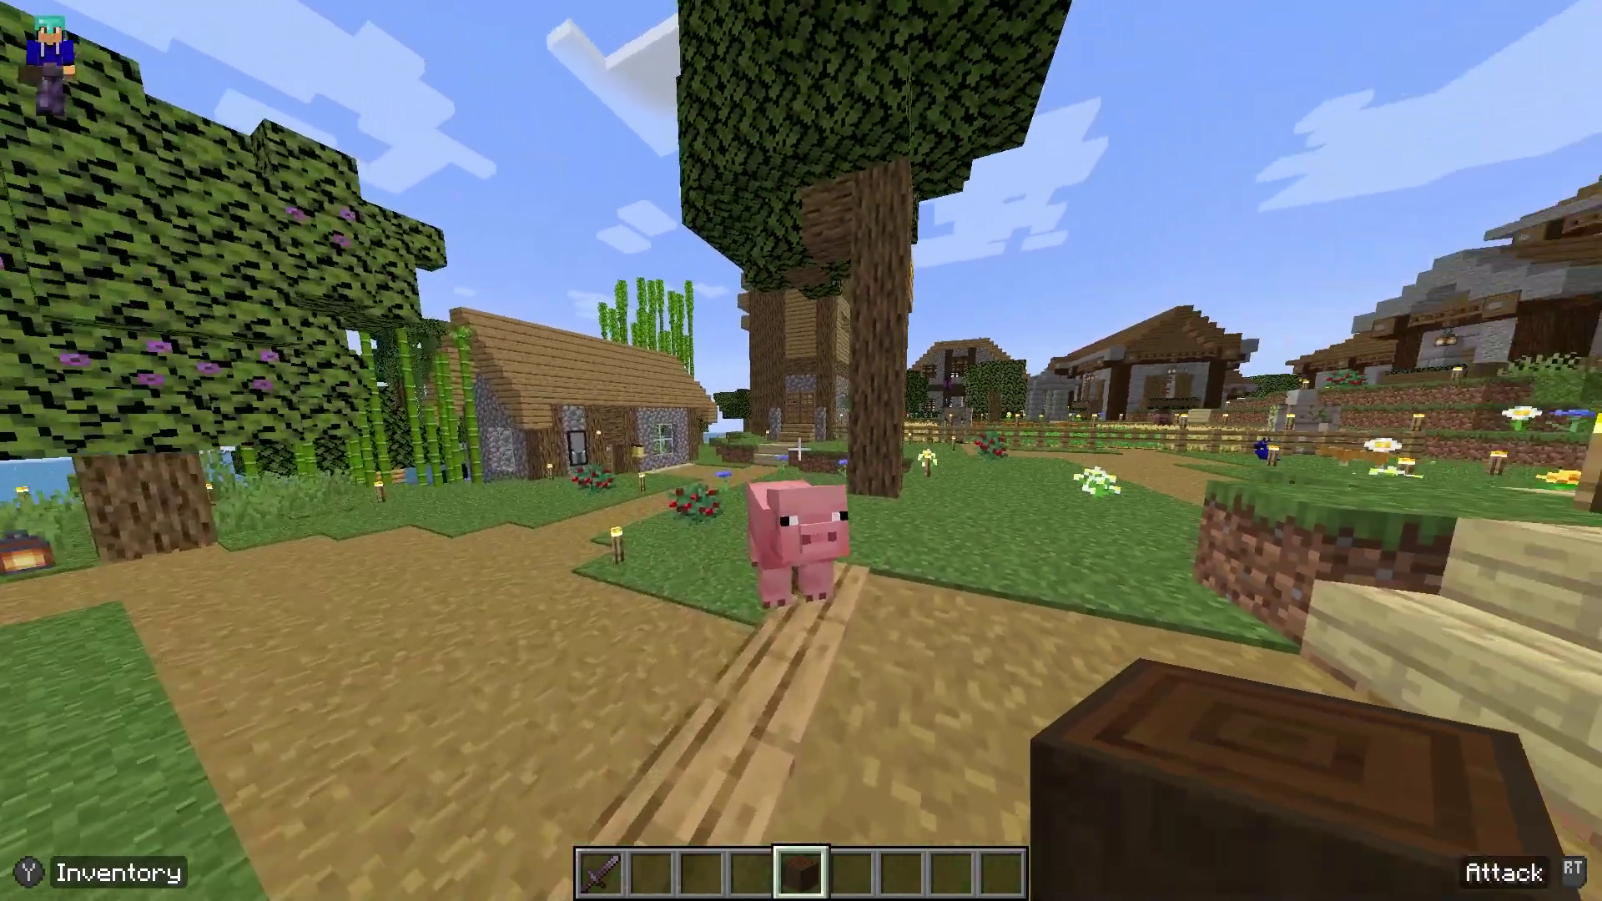